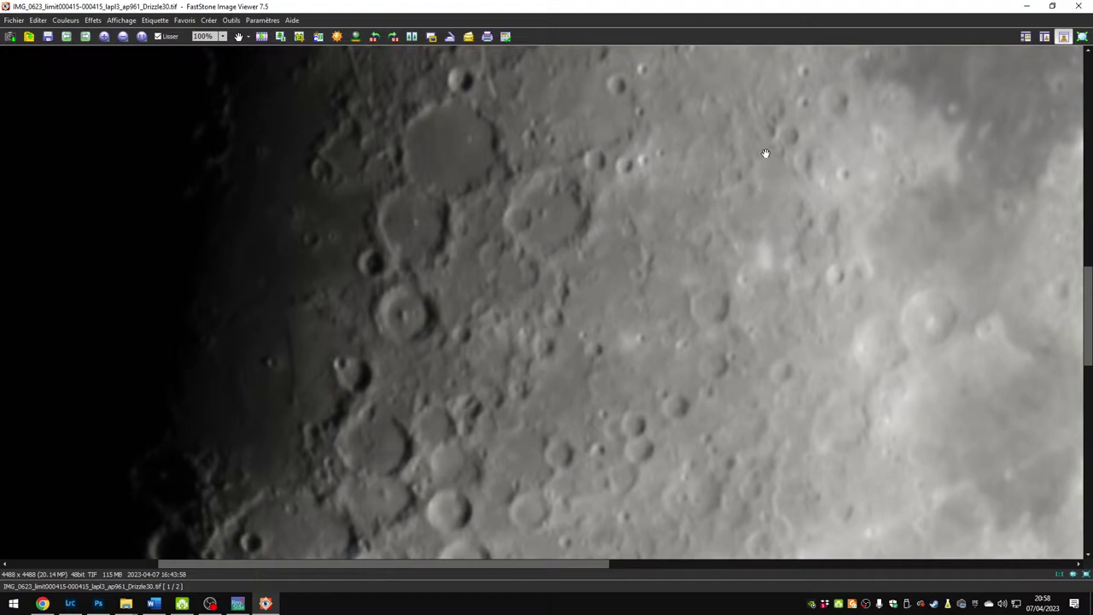
Step: Examine the stacked Moon TIFF at 100% across its terminator, craters, maria and limb, view it whole, and close the image
drag(764, 154, 738, 350)
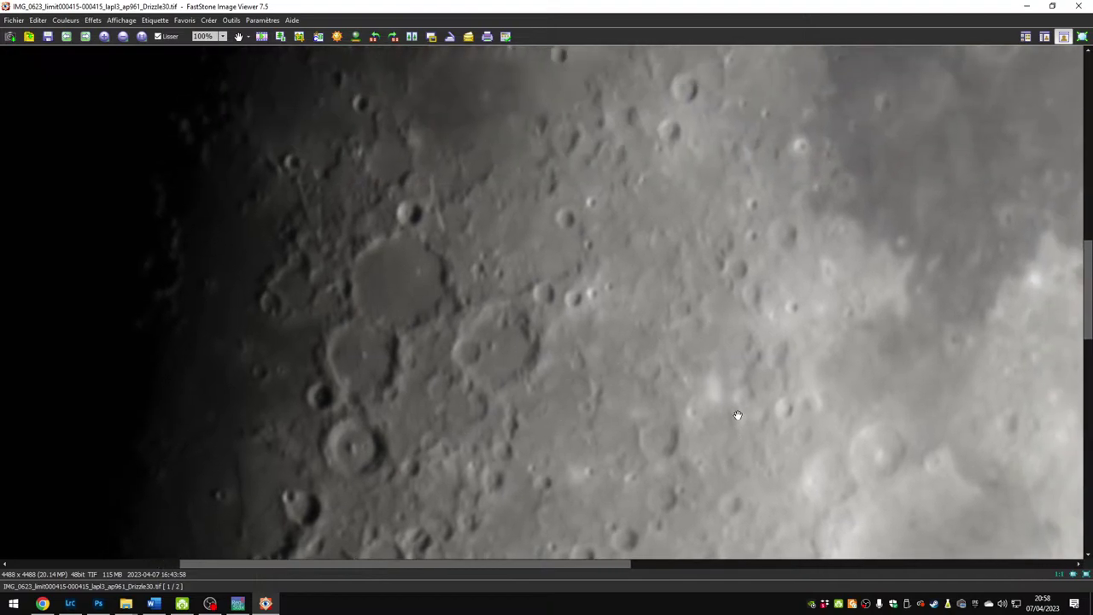
drag(720, 476, 422, 365)
drag(564, 194, 715, 481)
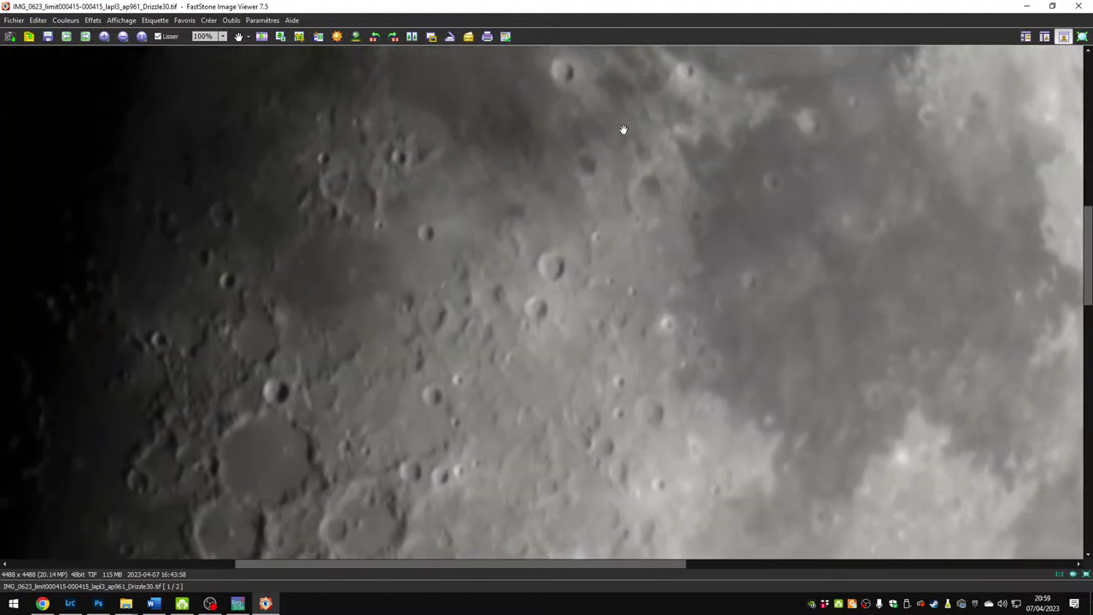
drag(625, 129, 634, 388)
drag(609, 342, 497, 359)
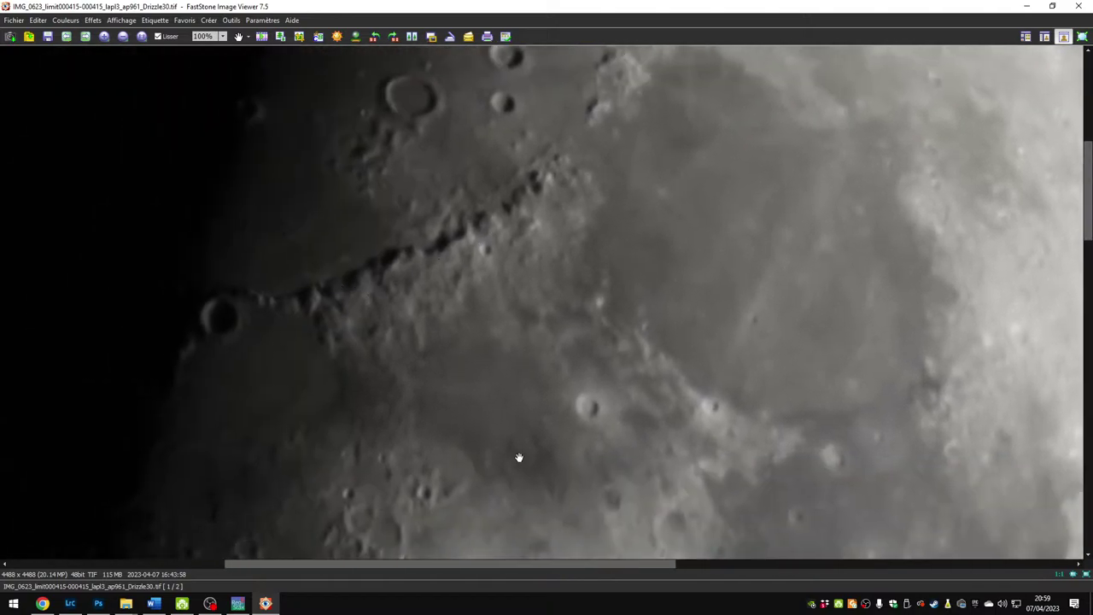
drag(518, 458, 546, 205)
drag(757, 290, 703, 412)
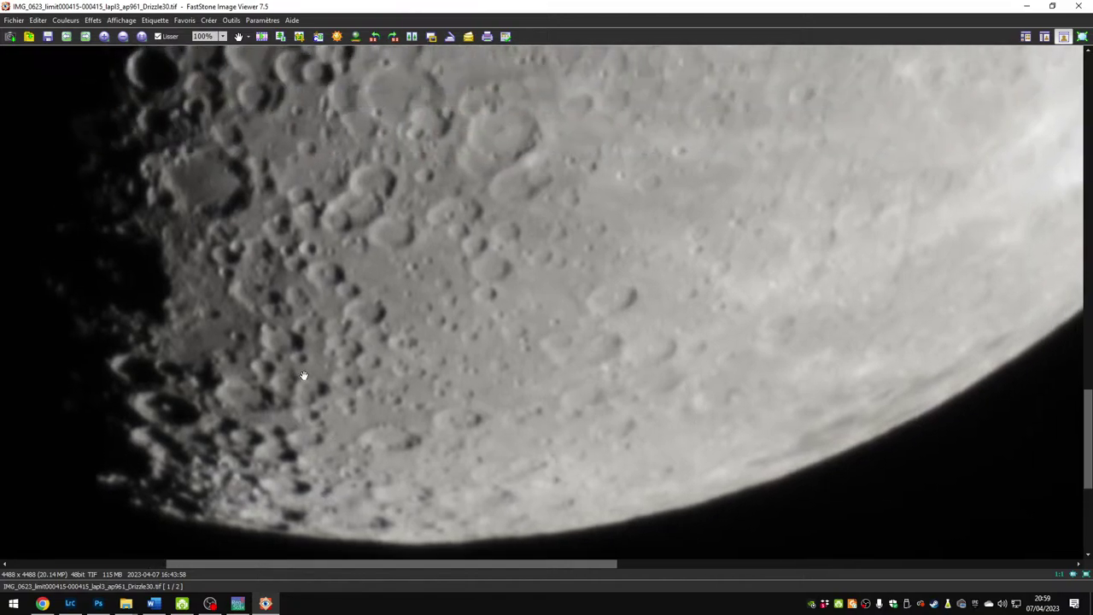
drag(825, 245, 637, 434)
drag(749, 239, 600, 197)
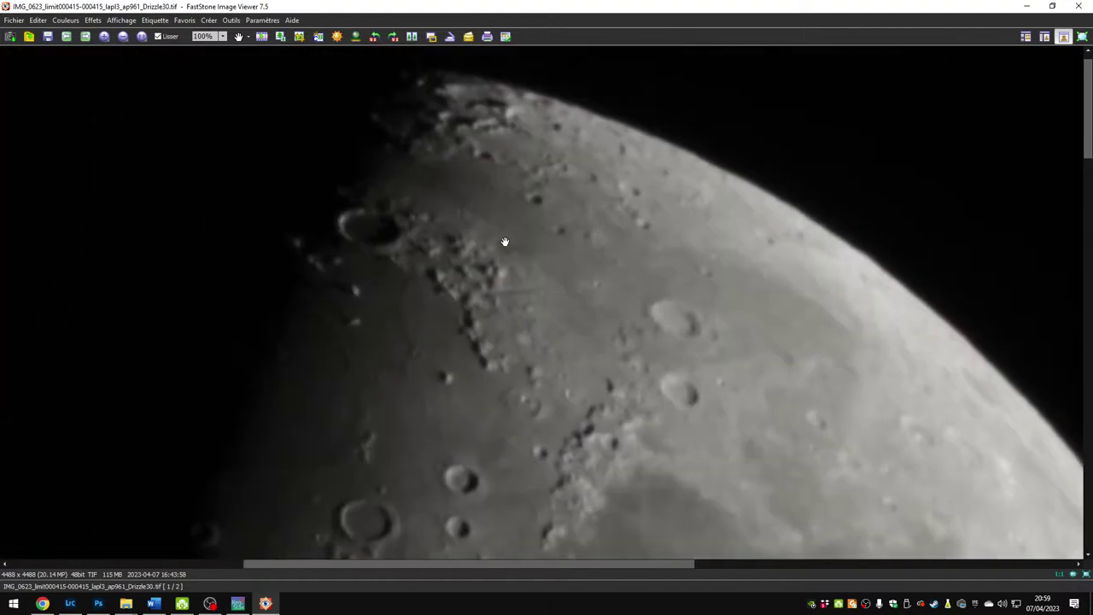
drag(384, 444, 419, 195)
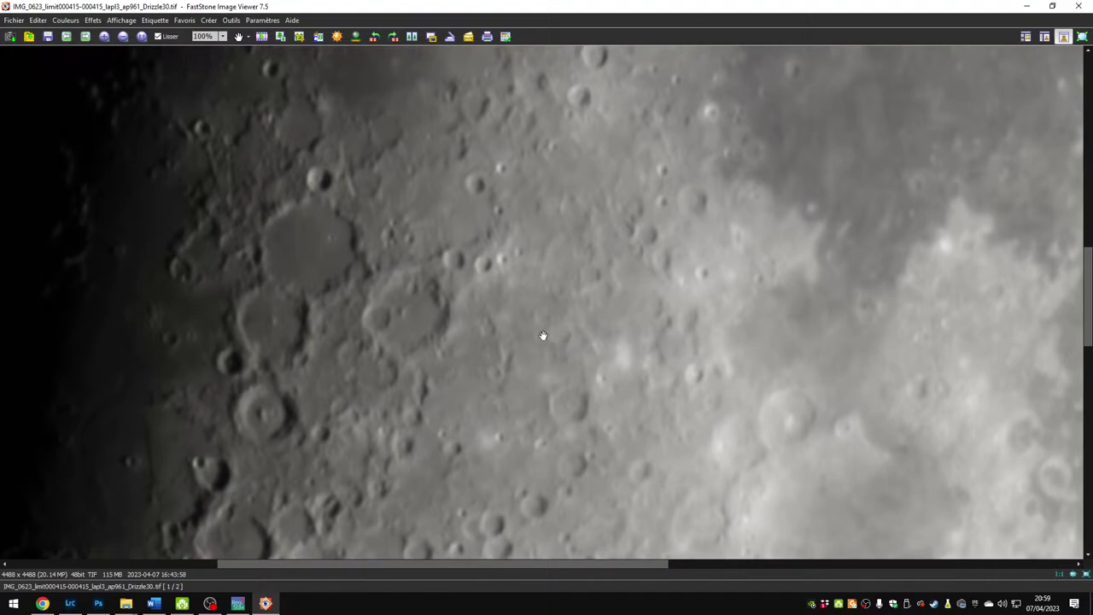
drag(712, 259, 268, 398)
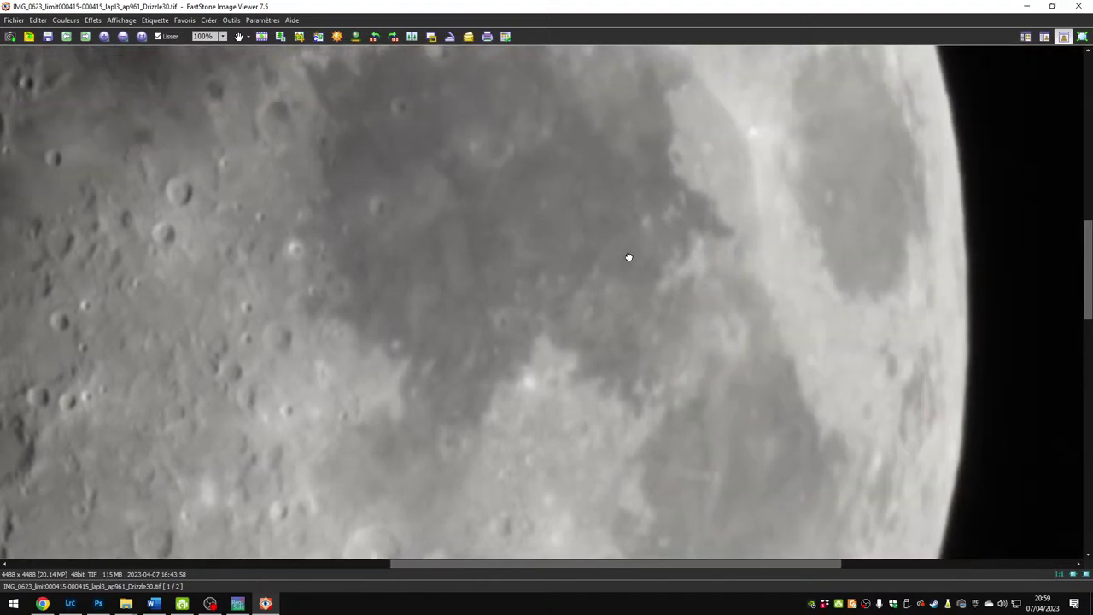
drag(626, 256, 504, 282)
drag(222, 342, 755, 294)
drag(656, 268, 546, 90)
drag(683, 298, 664, 130)
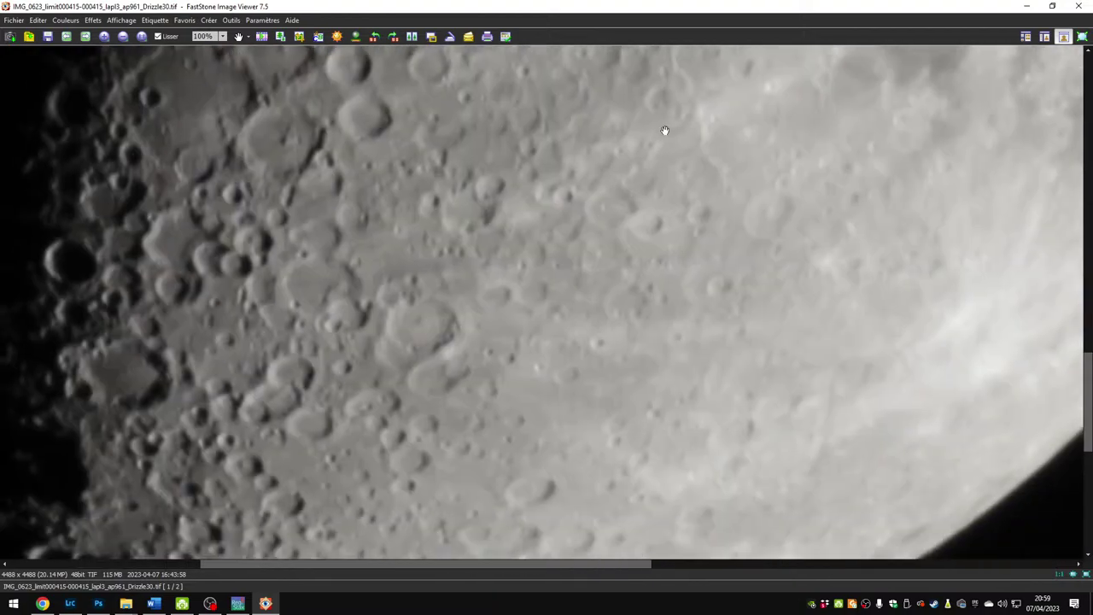
click(515, 284)
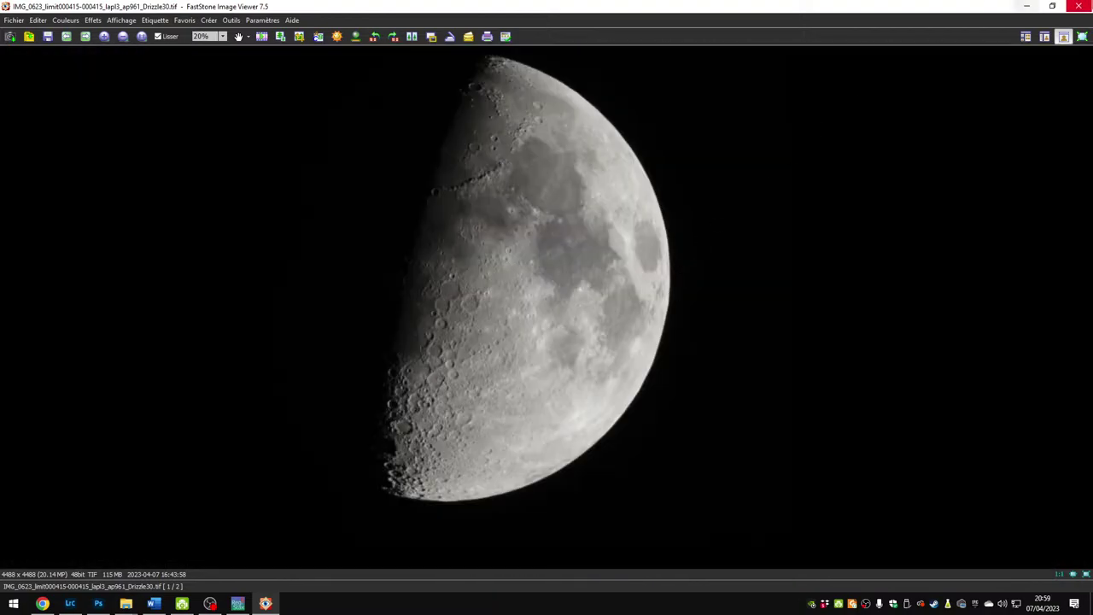
key(Escape)
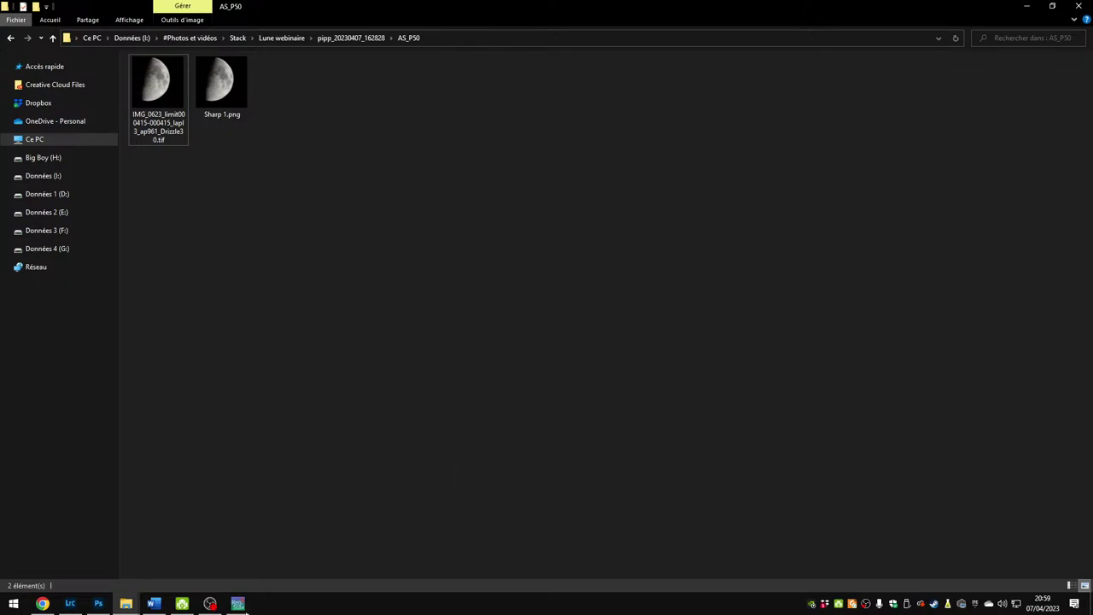
click(237, 604)
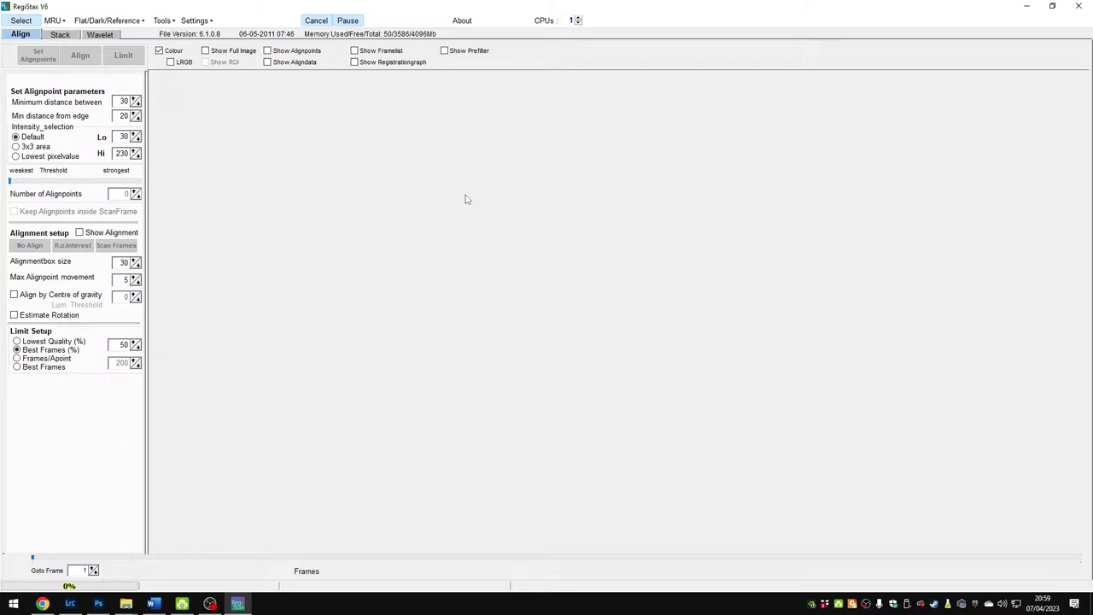
click(126, 604)
click(148, 536)
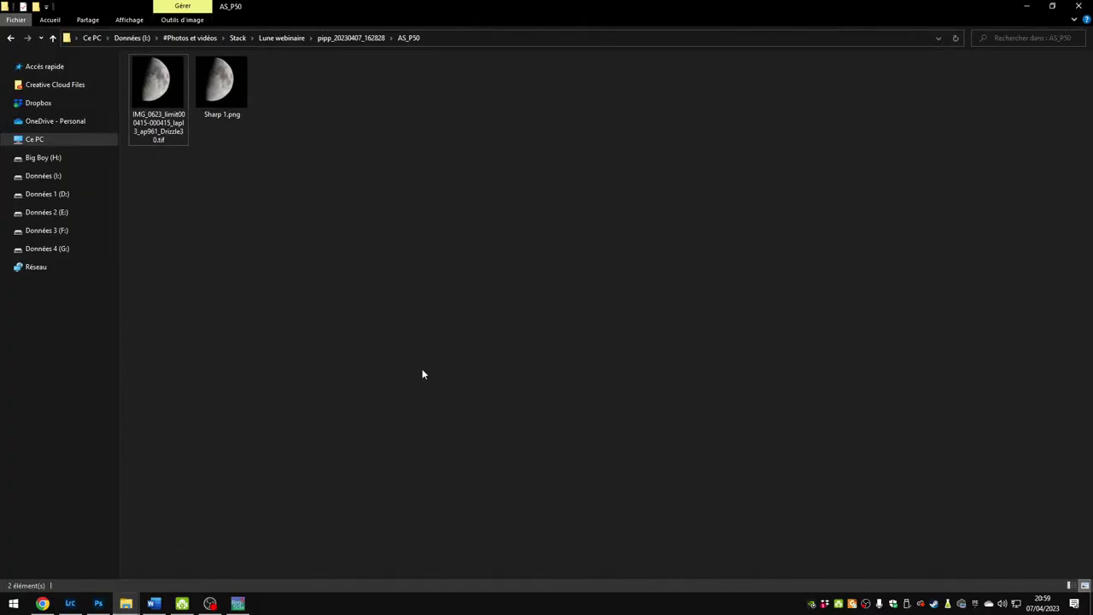
drag(154, 89, 444, 295)
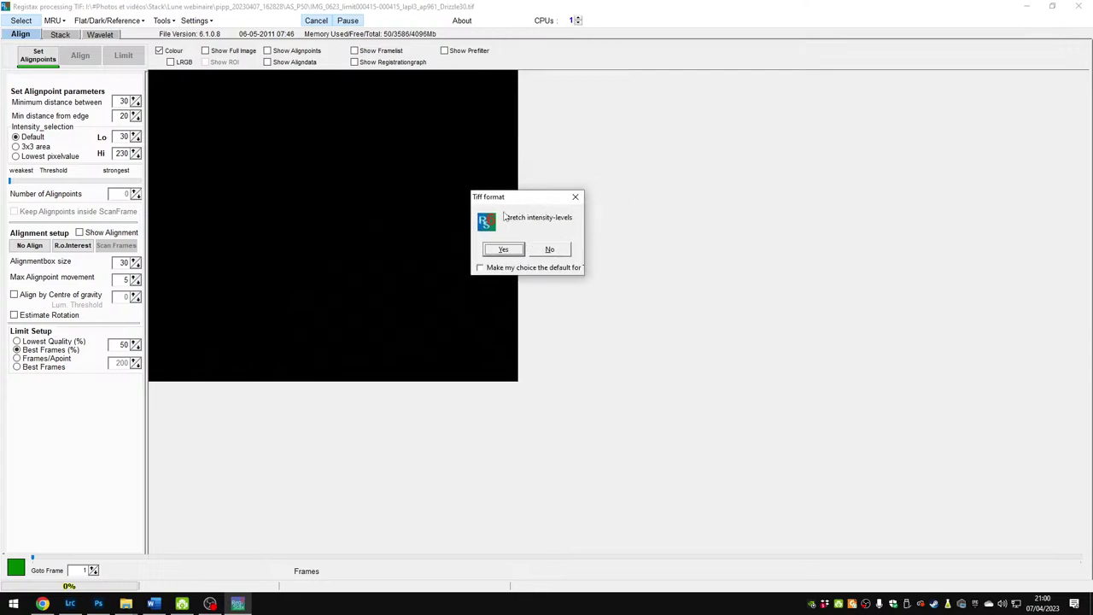
click(556, 250)
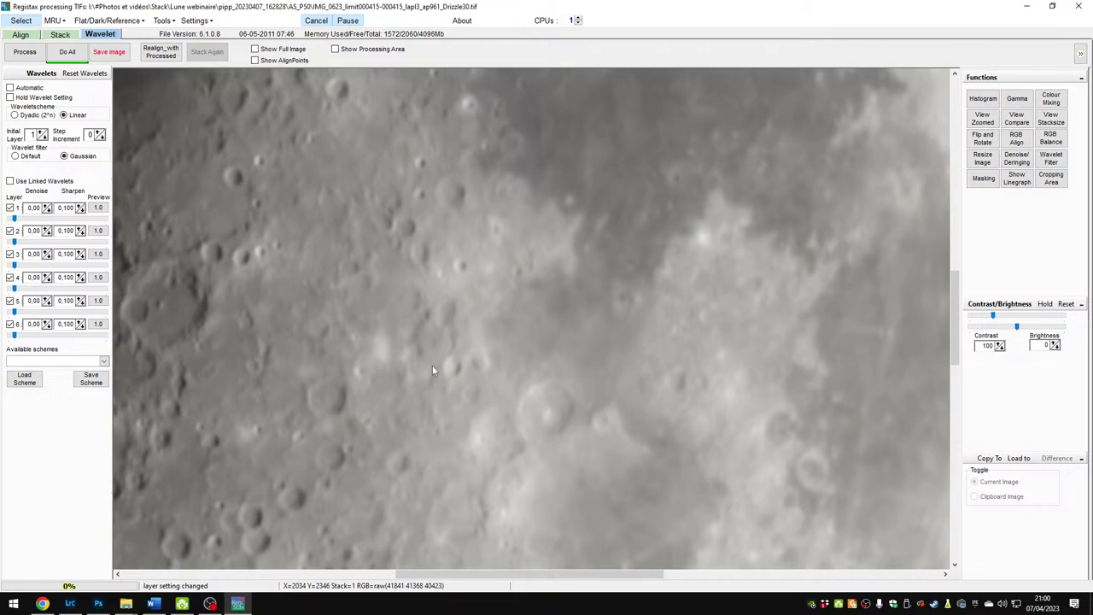
Step: Preview the full Moon image, return to the enlarged view, and show the processing area outline
click(279, 50)
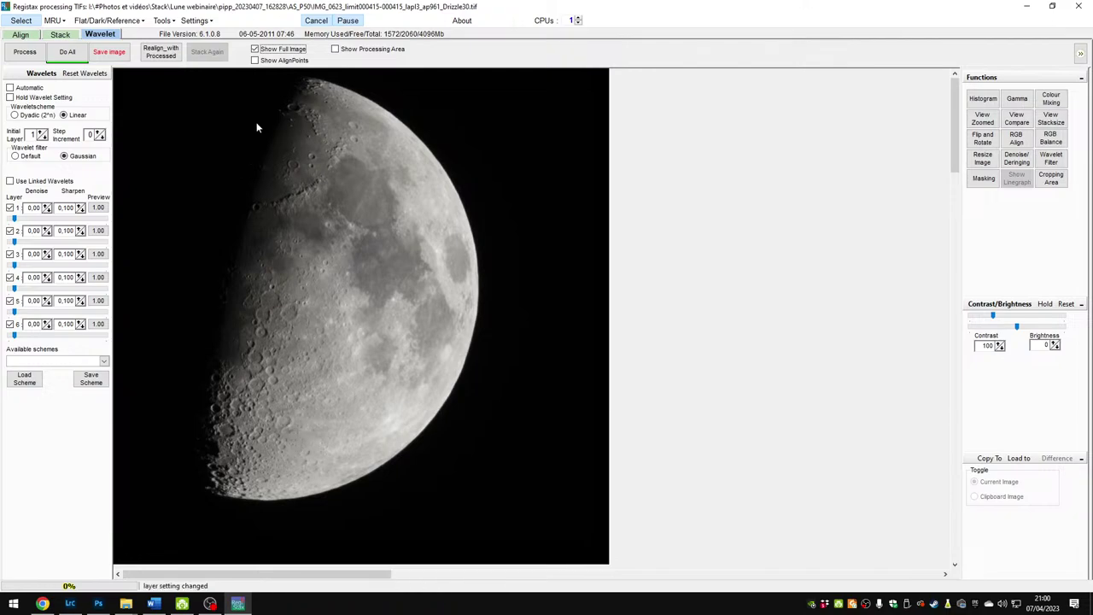
click(275, 51)
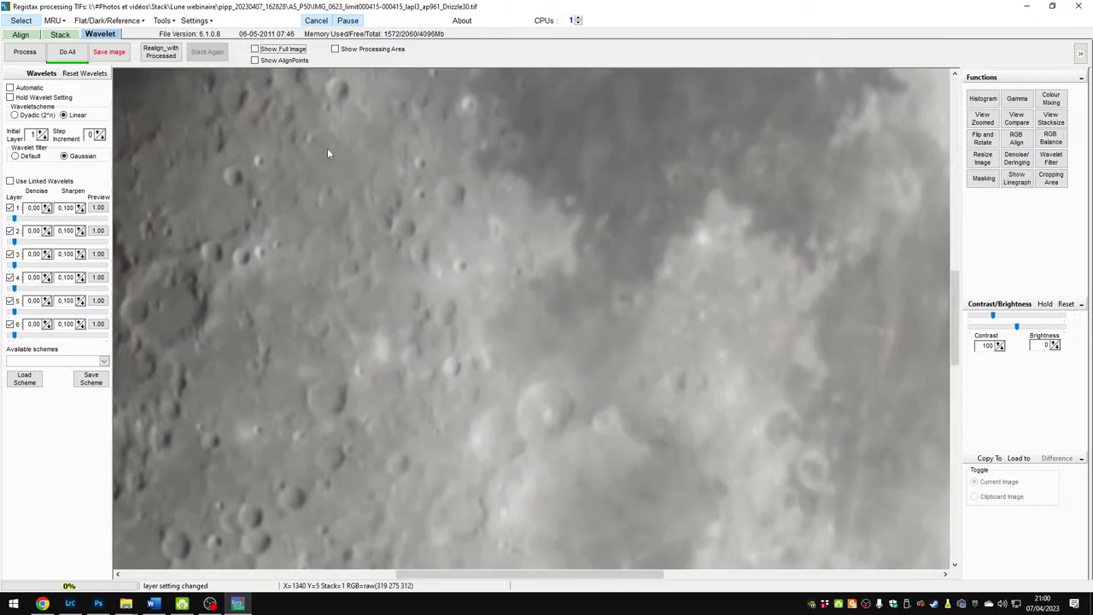
drag(301, 258, 342, 163)
drag(715, 456, 674, 427)
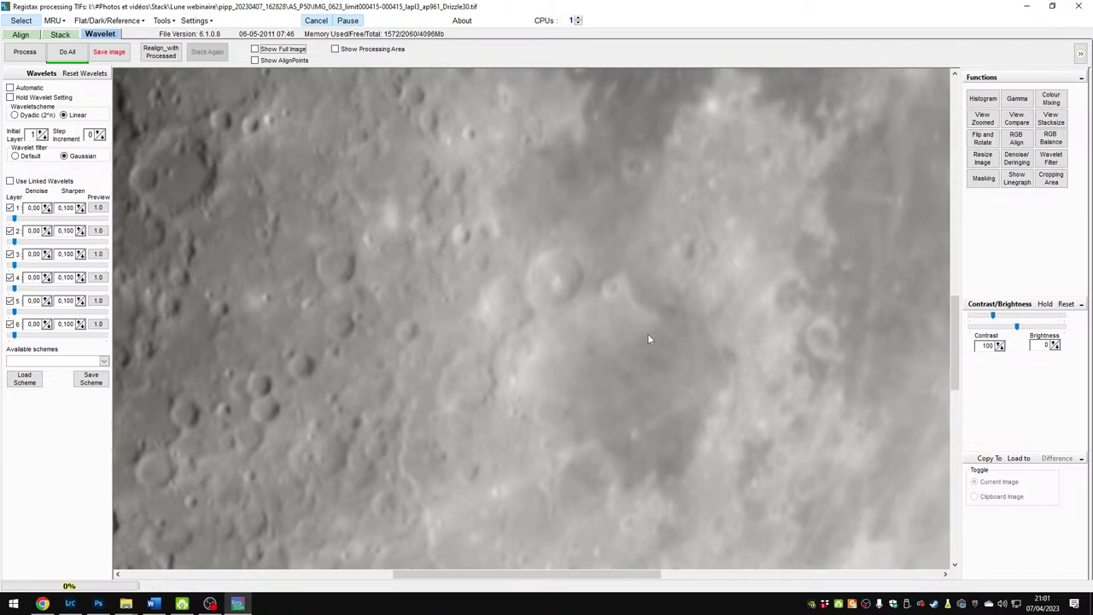
click(359, 51)
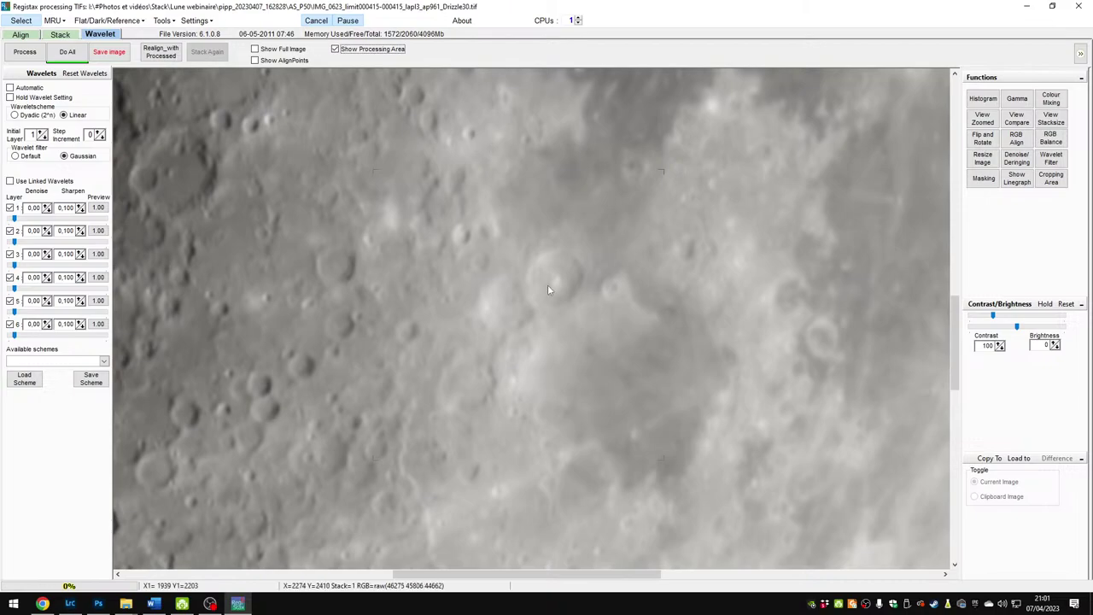
drag(553, 288, 521, 281)
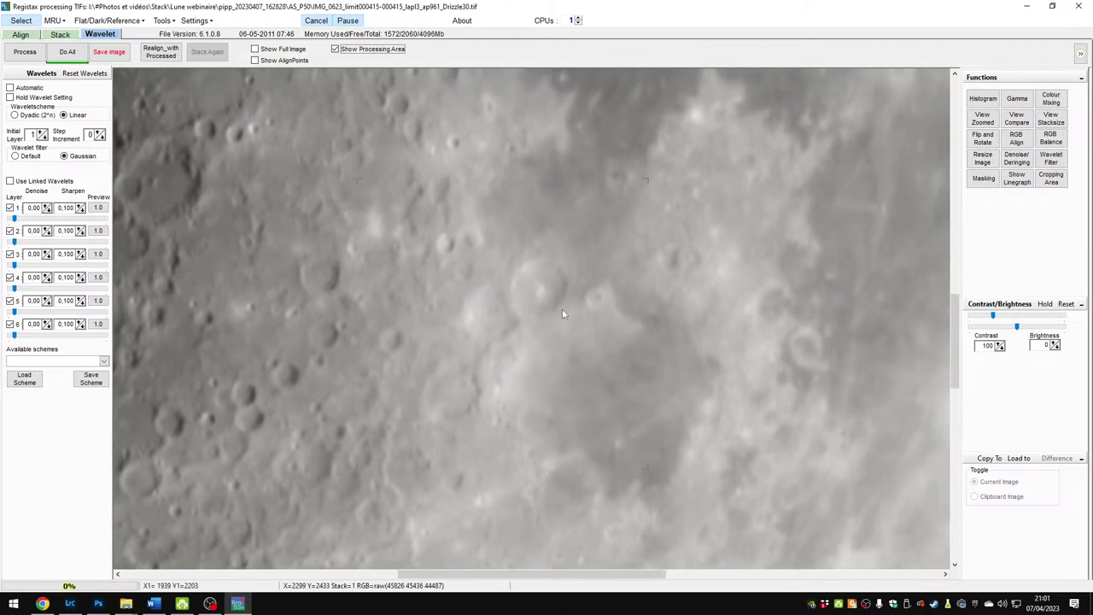
Step: Try a histogram midtone value of 0.92 and reset the histogram
click(982, 98)
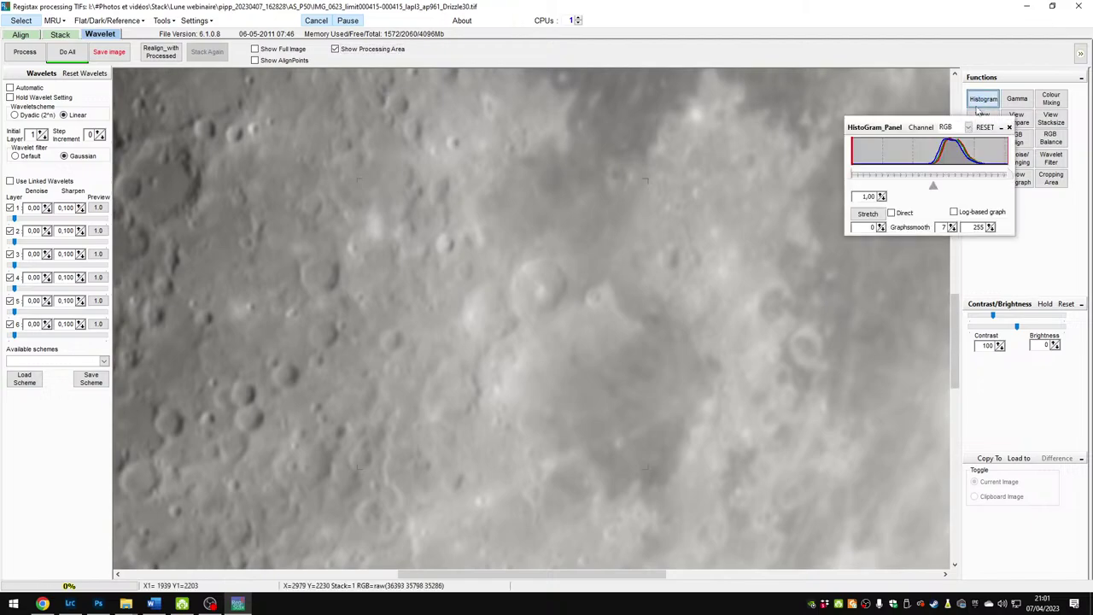
mouse_move(931, 188)
mouse_down()
mouse_move(900, 189)
mouse_move(933, 187)
mouse_up()
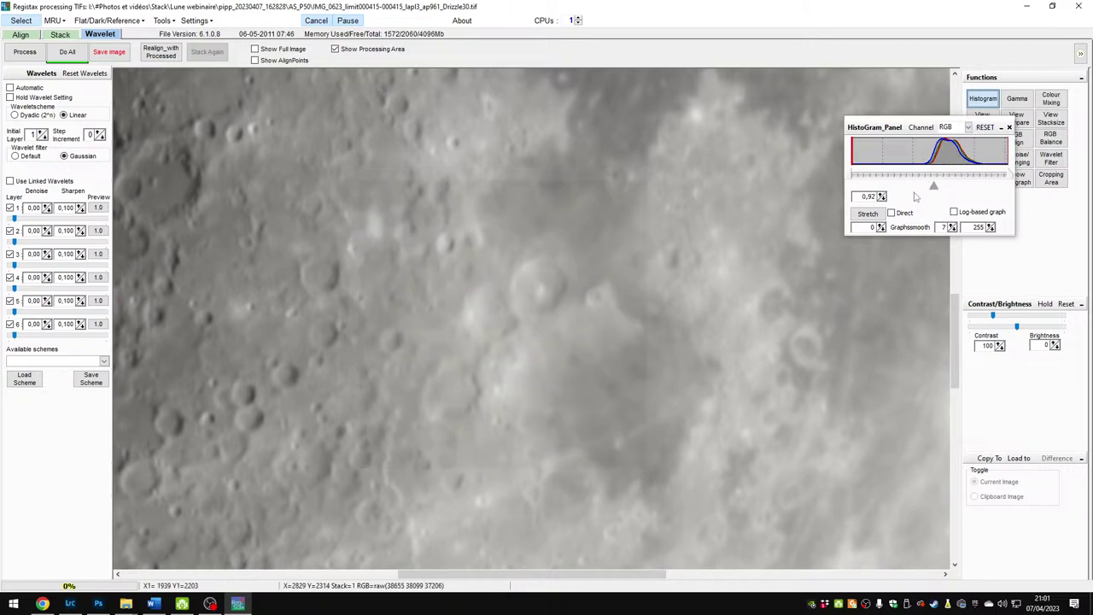
click(985, 127)
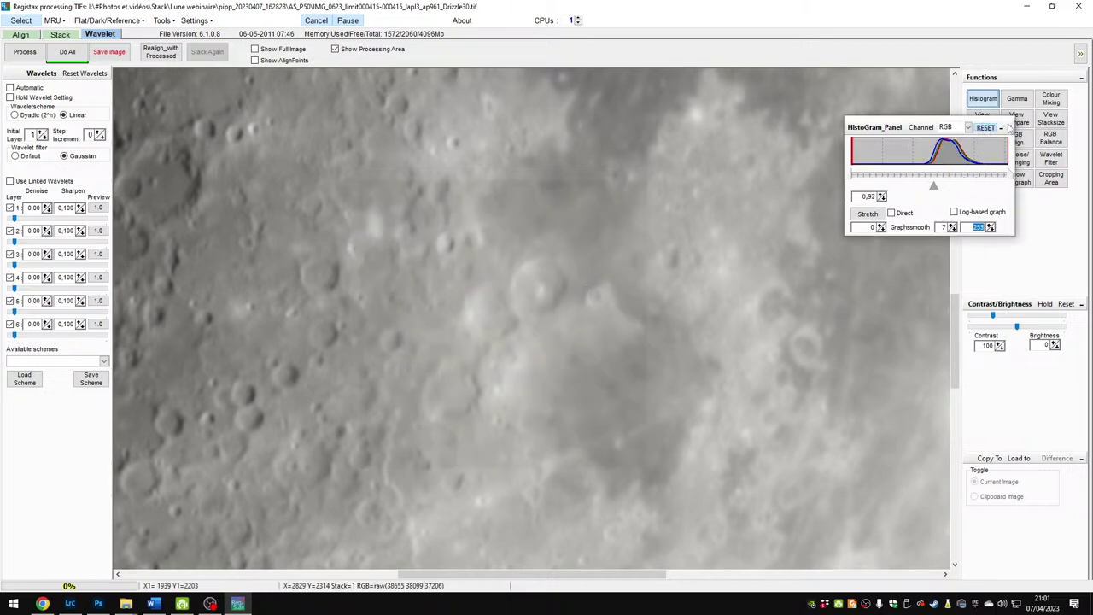
click(1009, 128)
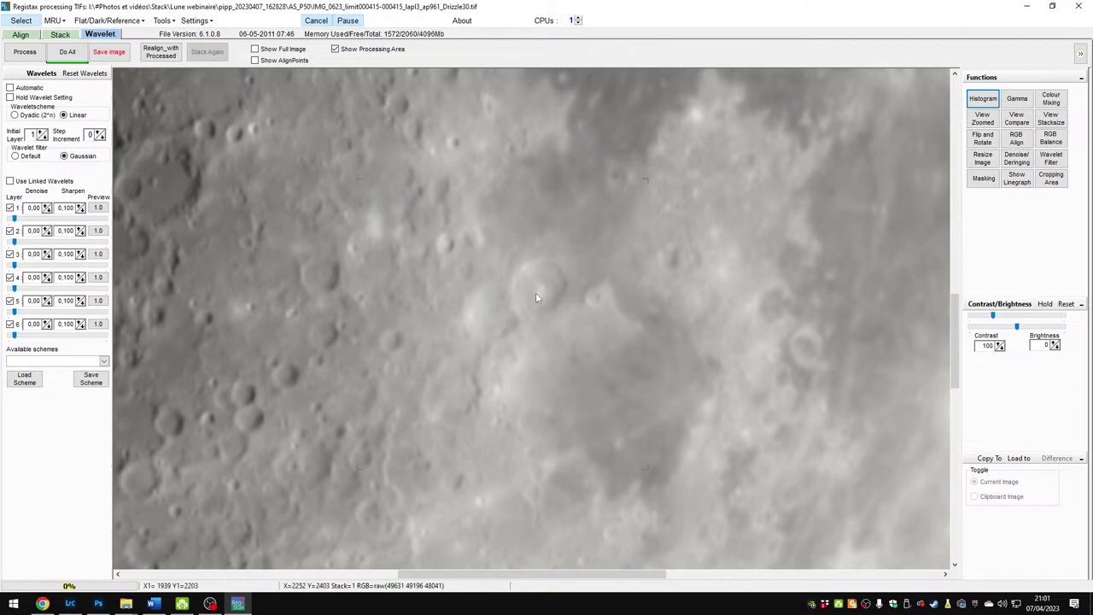
Step: Look up the available processing area sizes in the settings without changing the selection
click(198, 21)
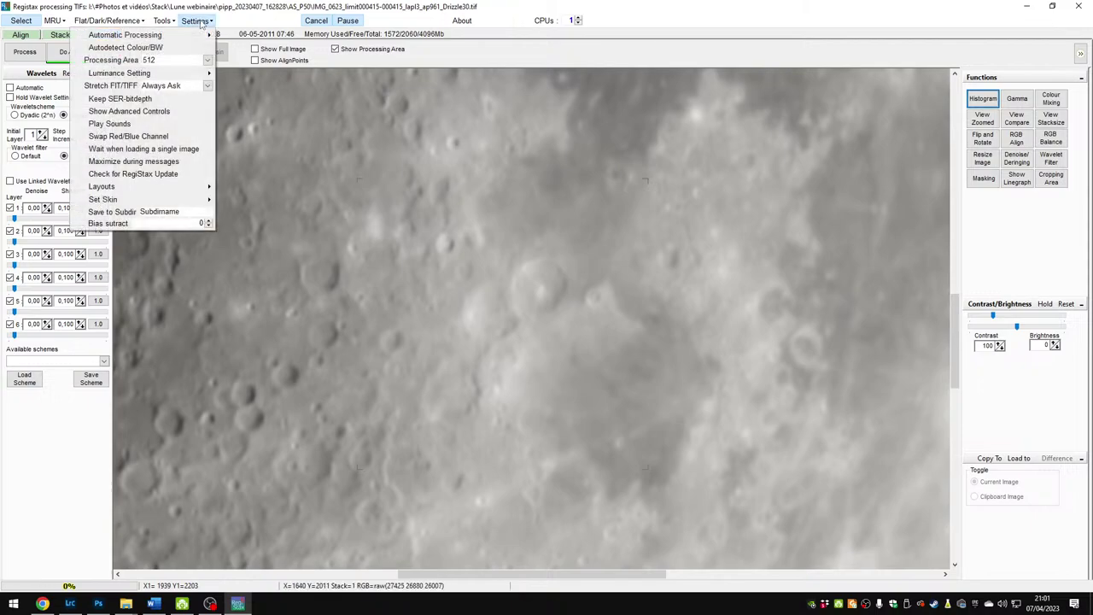
click(118, 64)
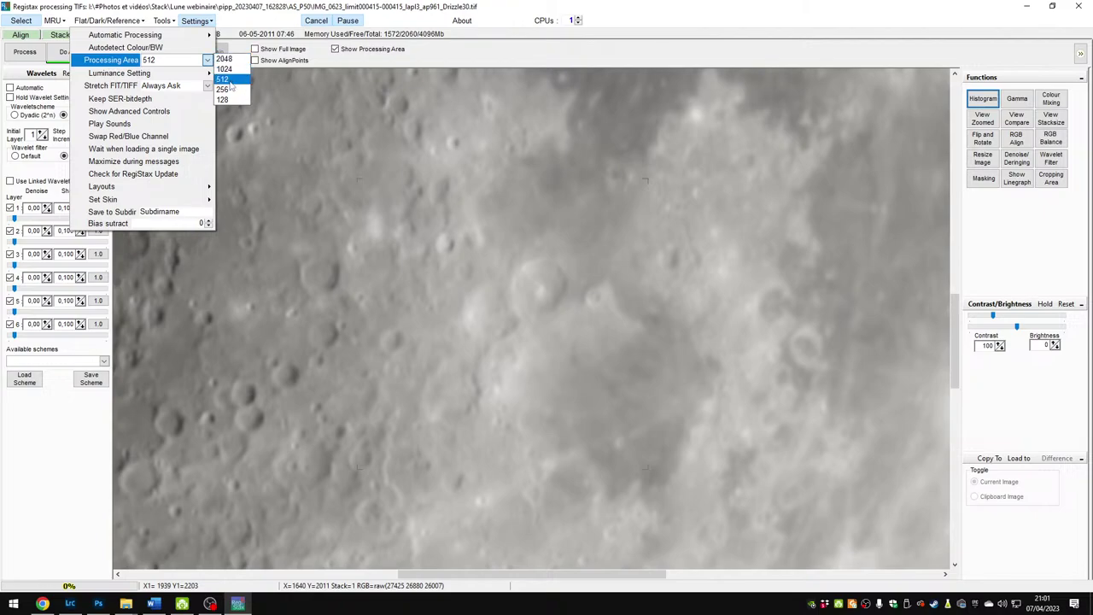
click(271, 103)
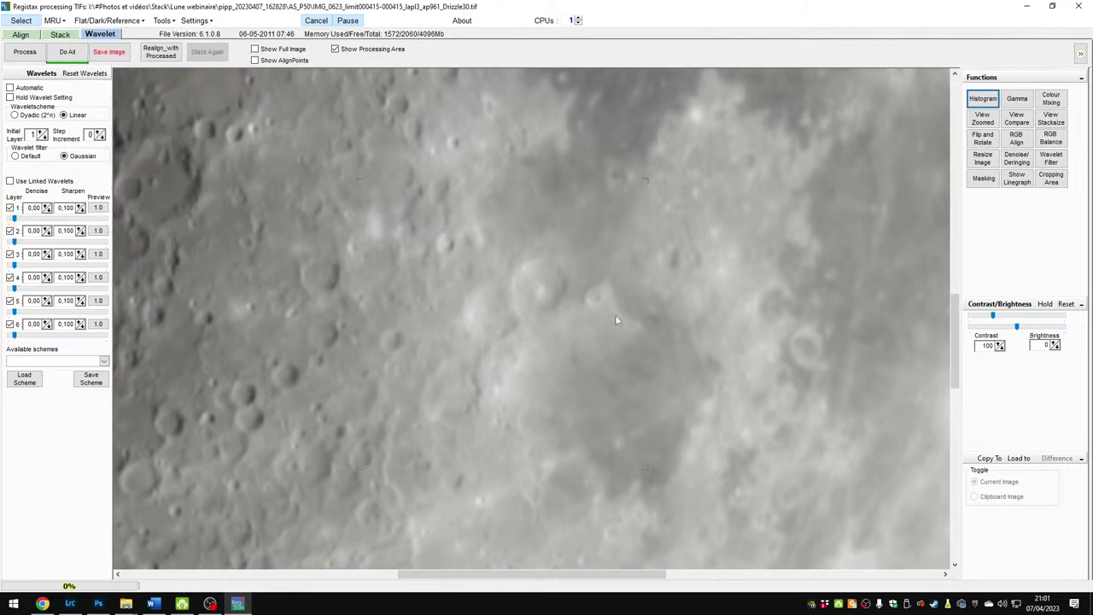
Step: Compare the full image with the enlarged view and place the displayed processing area over the cratered terrain beside the dark mare
drag(446, 176, 498, 244)
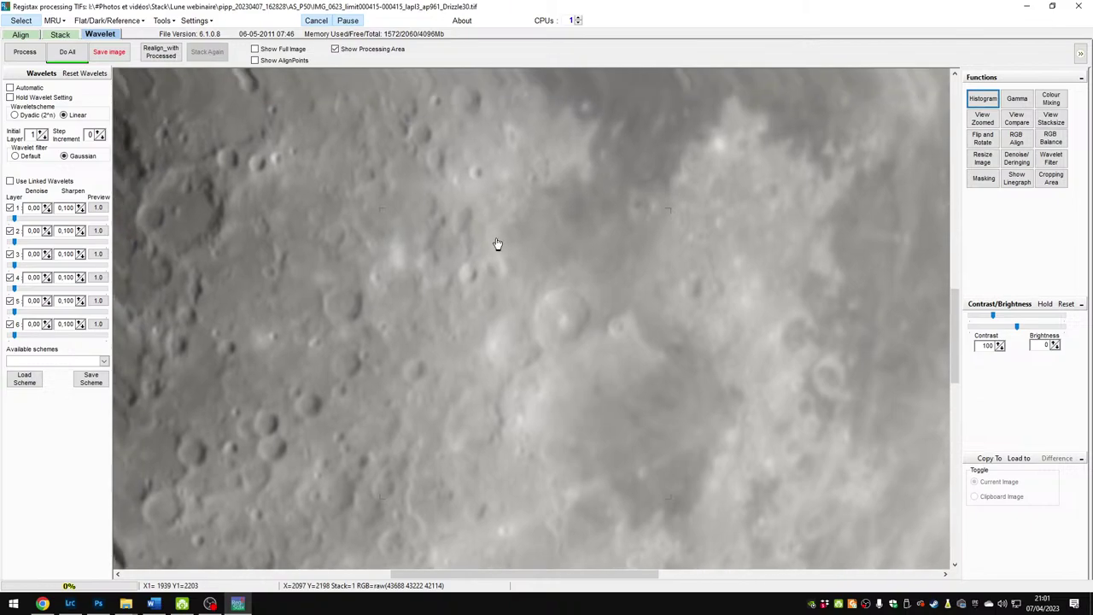
click(346, 49)
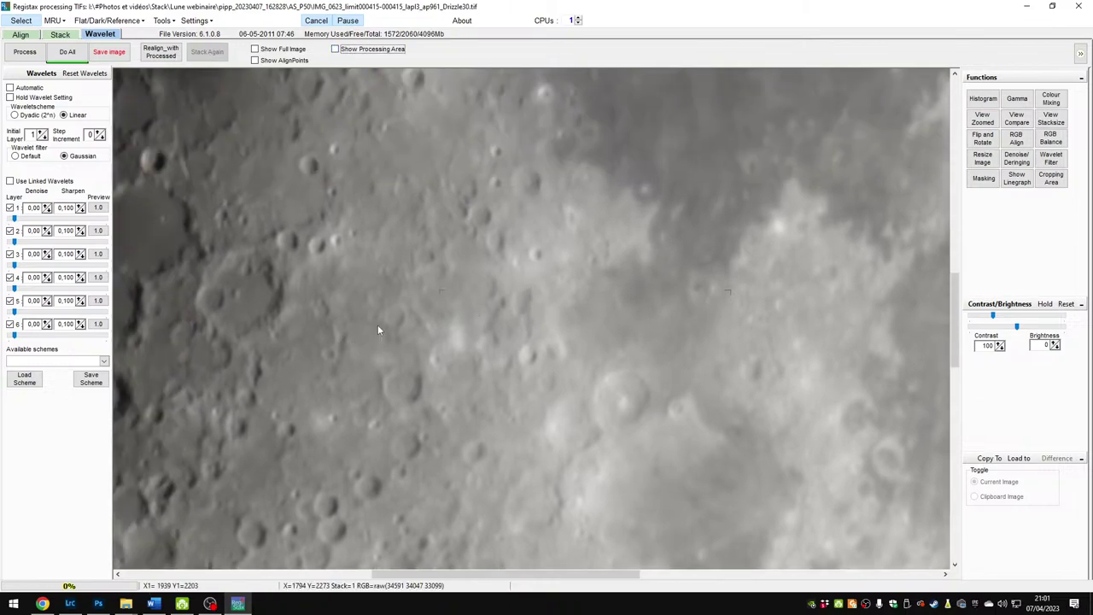
click(286, 49)
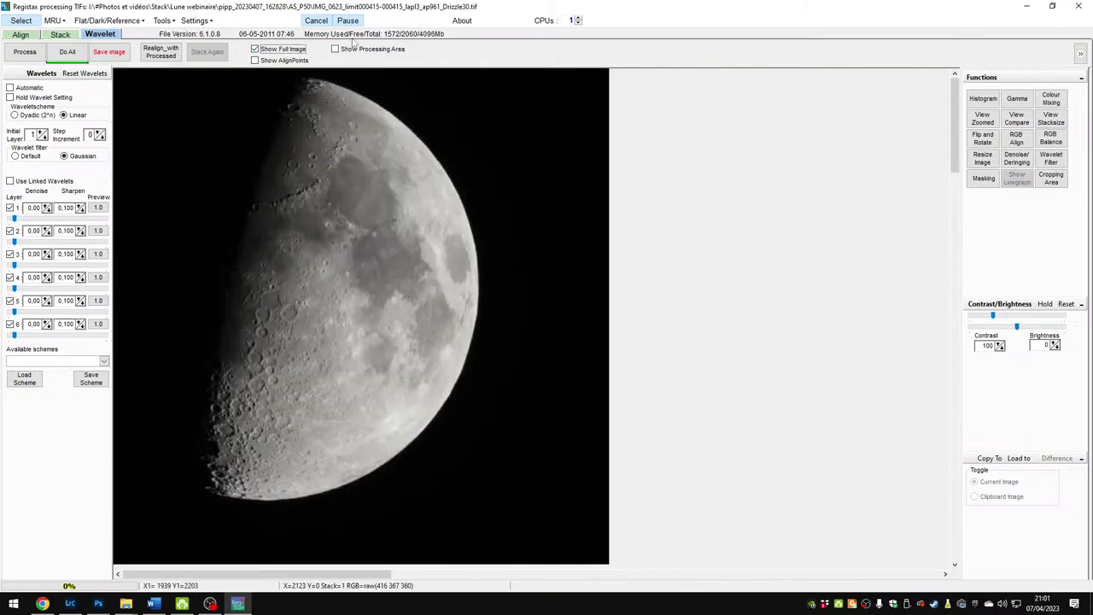
click(353, 50)
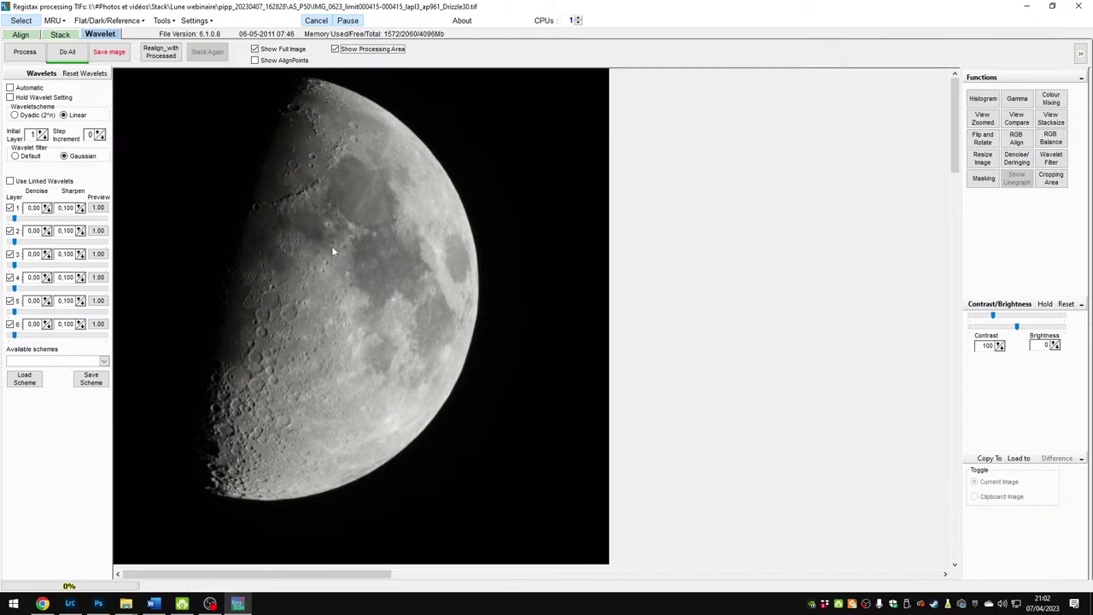
click(255, 49)
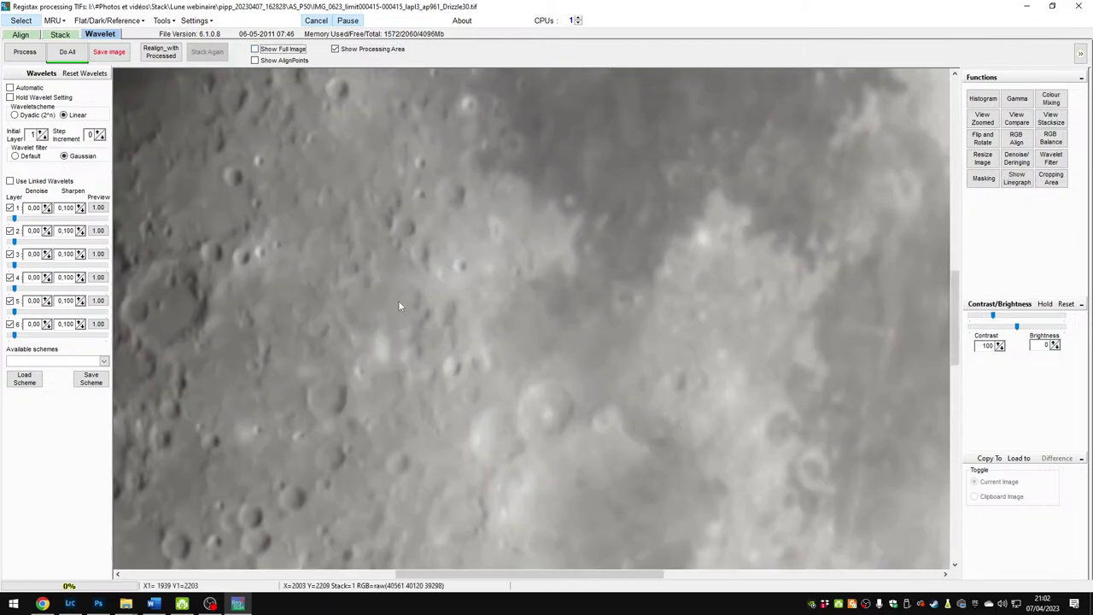
drag(398, 301, 529, 312)
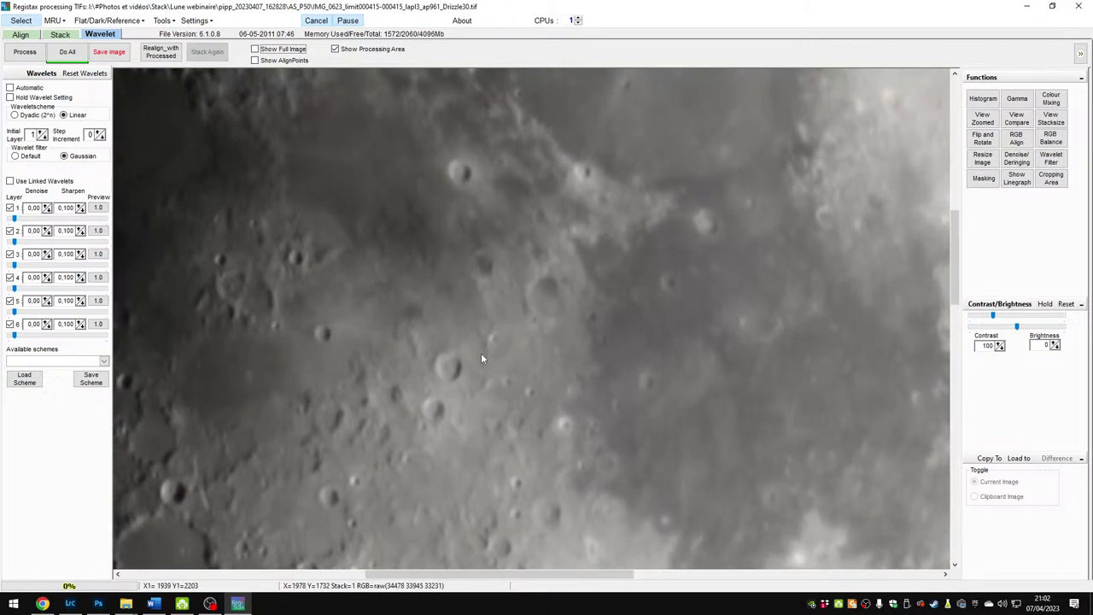
drag(481, 359, 486, 329)
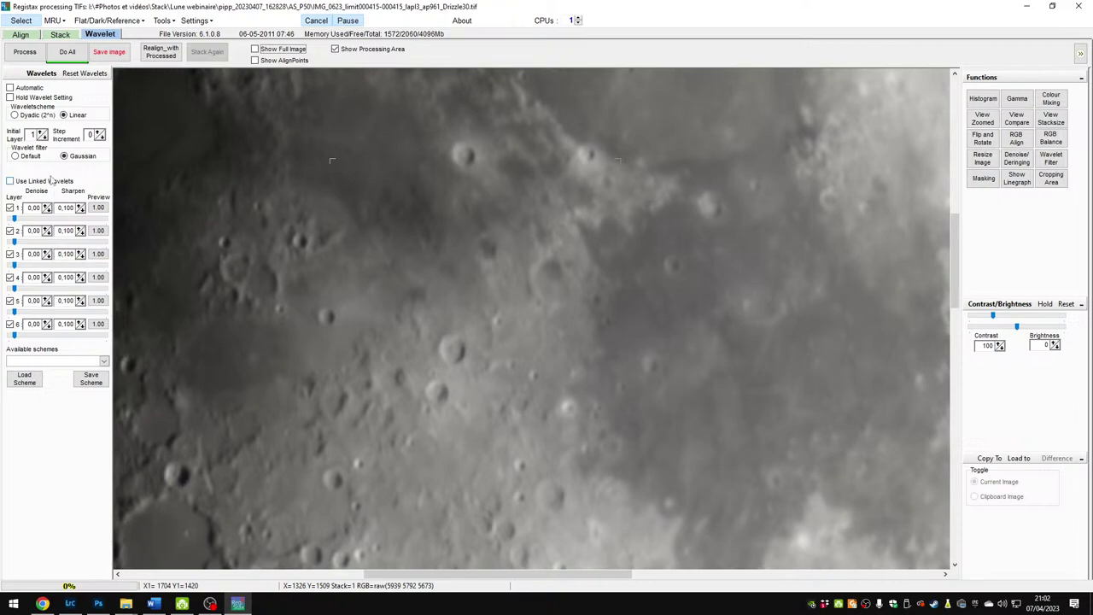
Step: Enable linked wavelets and raise the layer 1 wavelet strength to 94.5
click(17, 182)
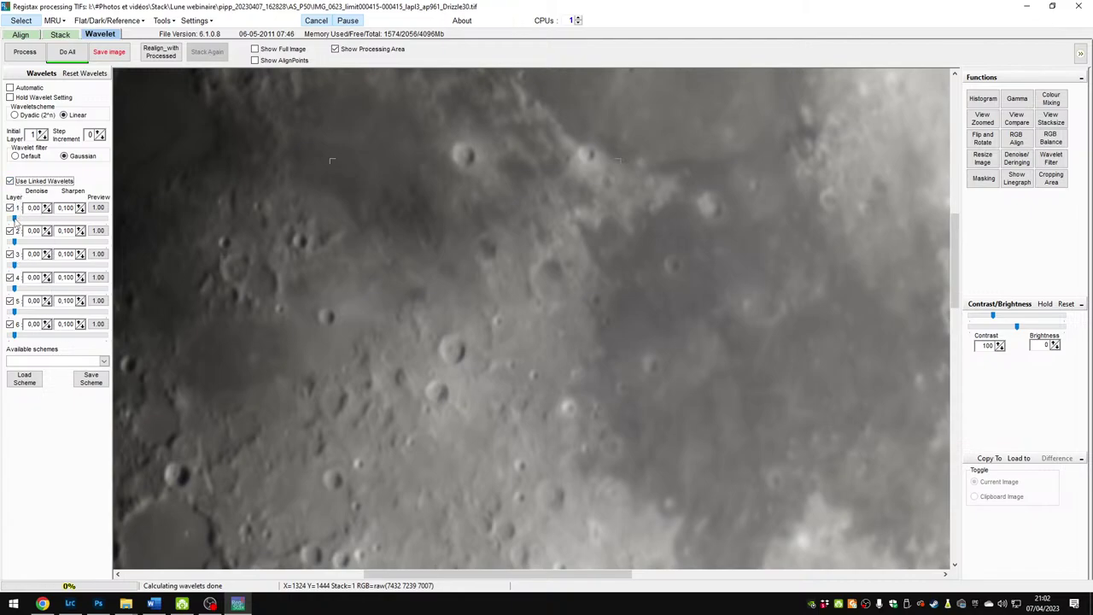
drag(15, 219, 103, 221)
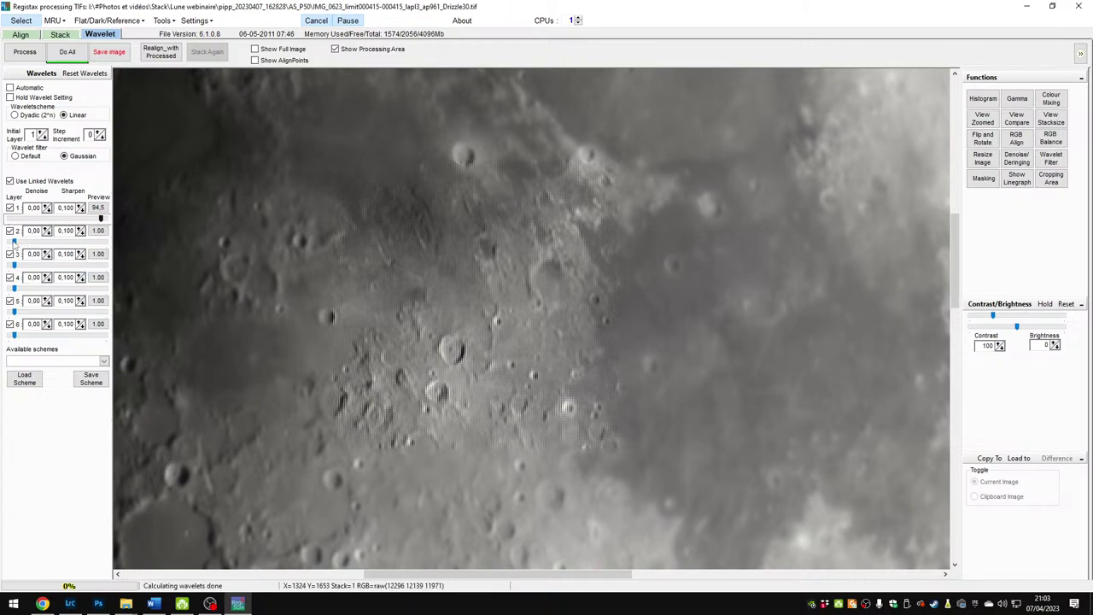
Step: Raise the layer 2 wavelet strength to 38.0 and set the layer 1 denoise value to 0.40
drag(14, 242, 50, 241)
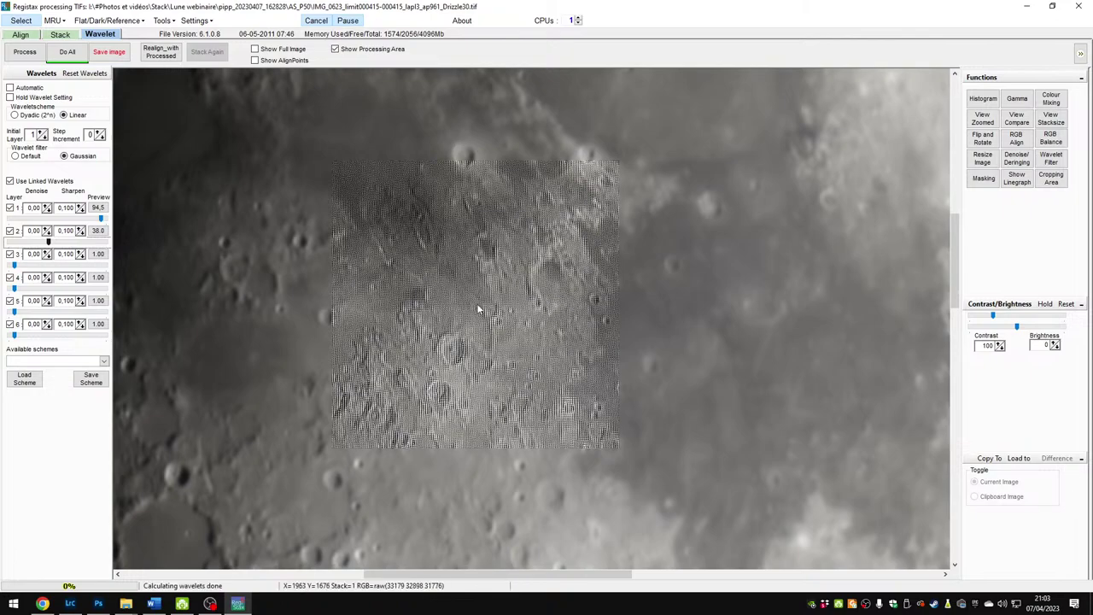
click(47, 209)
click(47, 206)
click(47, 206)
click(47, 206)
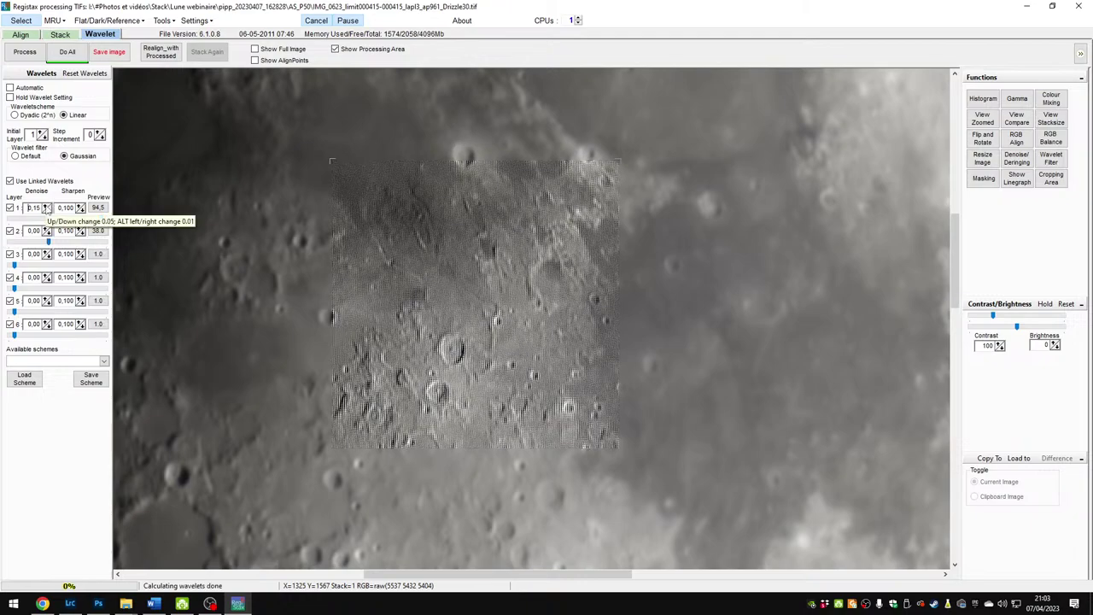
click(47, 208)
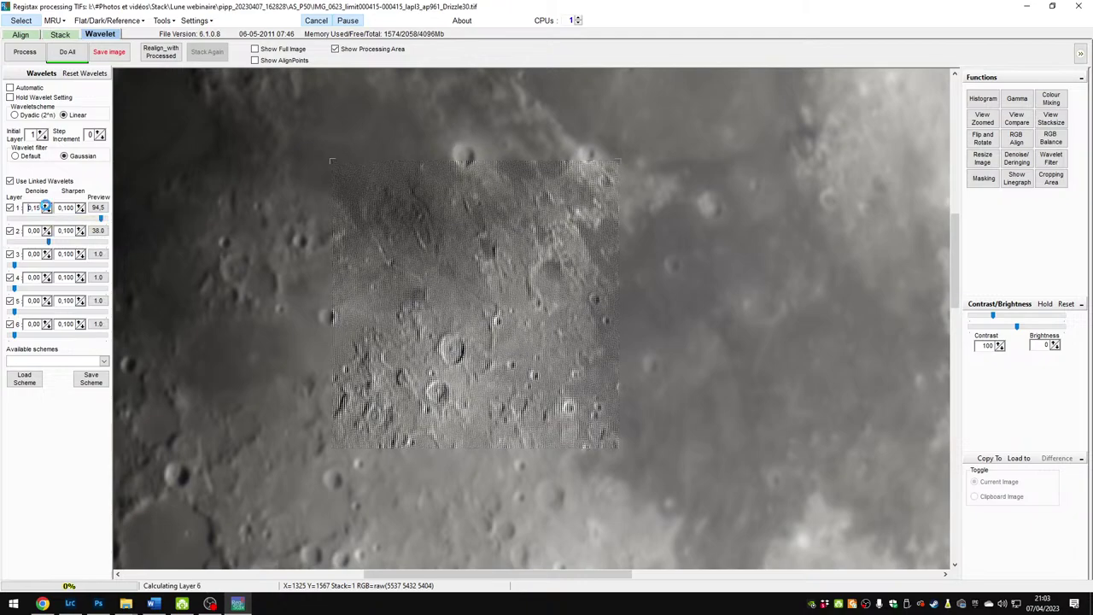
click(47, 206)
click(47, 206)
click(47, 206)
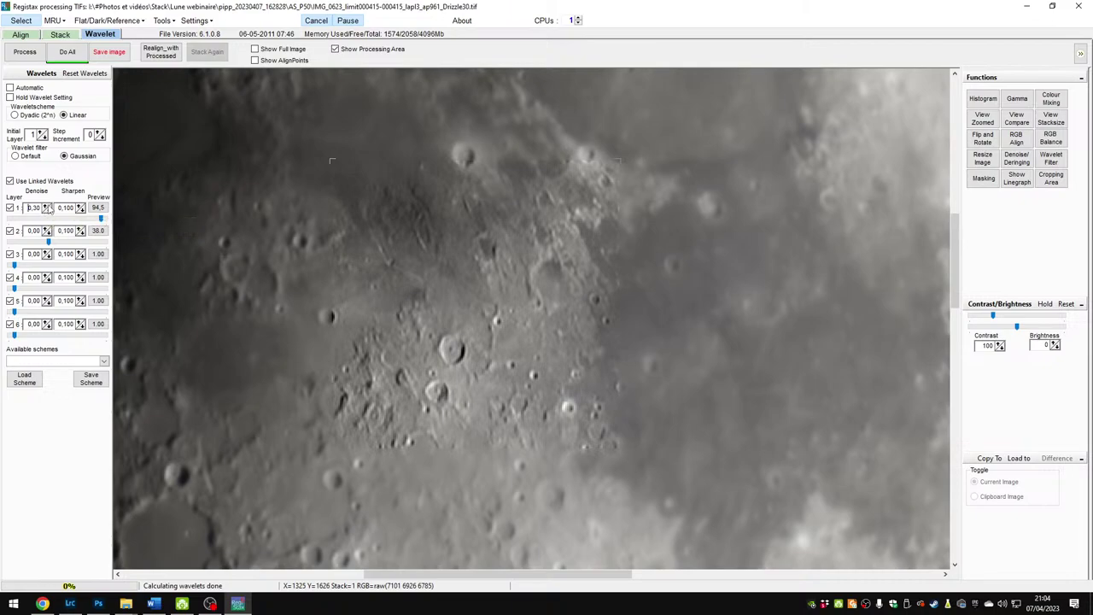
click(48, 206)
click(49, 207)
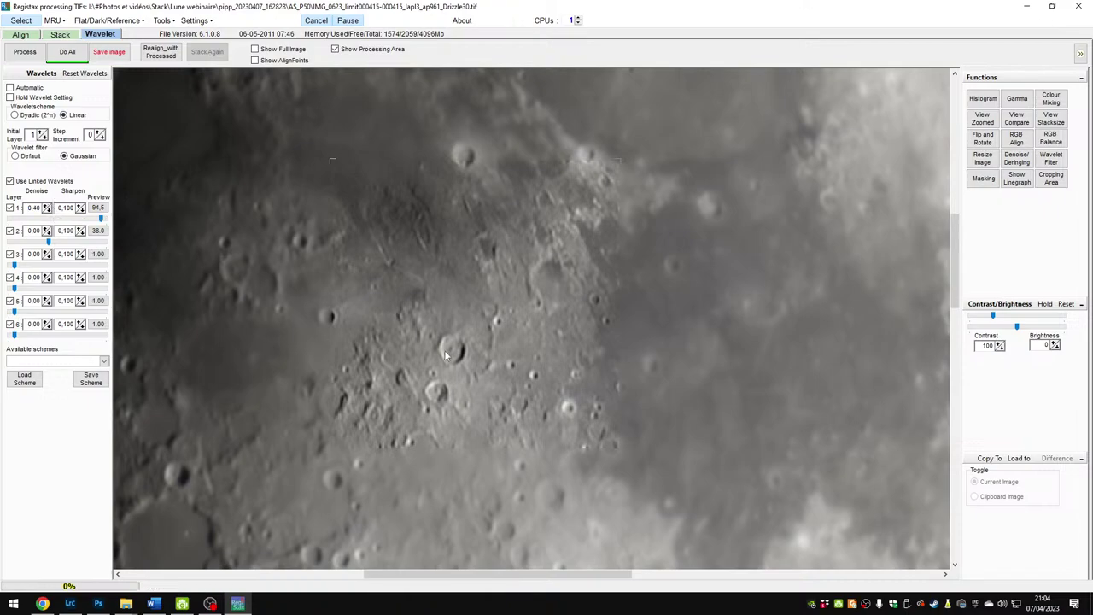
Step: Examine the sharpening preview over the mountain range, the bright cratered highlands and the large craters near the terminator
drag(437, 265, 501, 275)
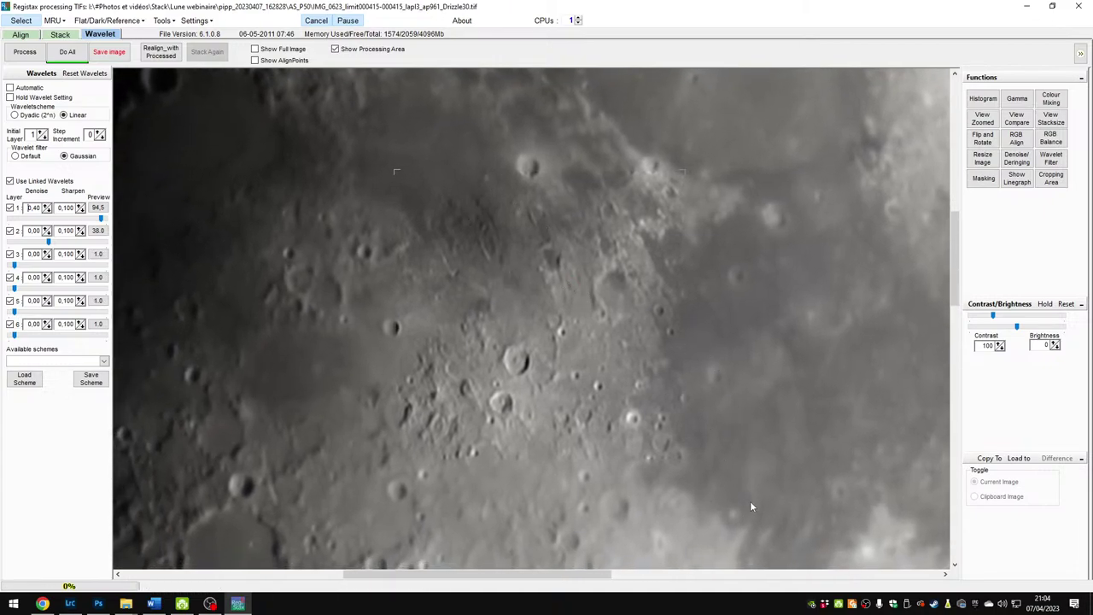
drag(477, 171, 593, 317)
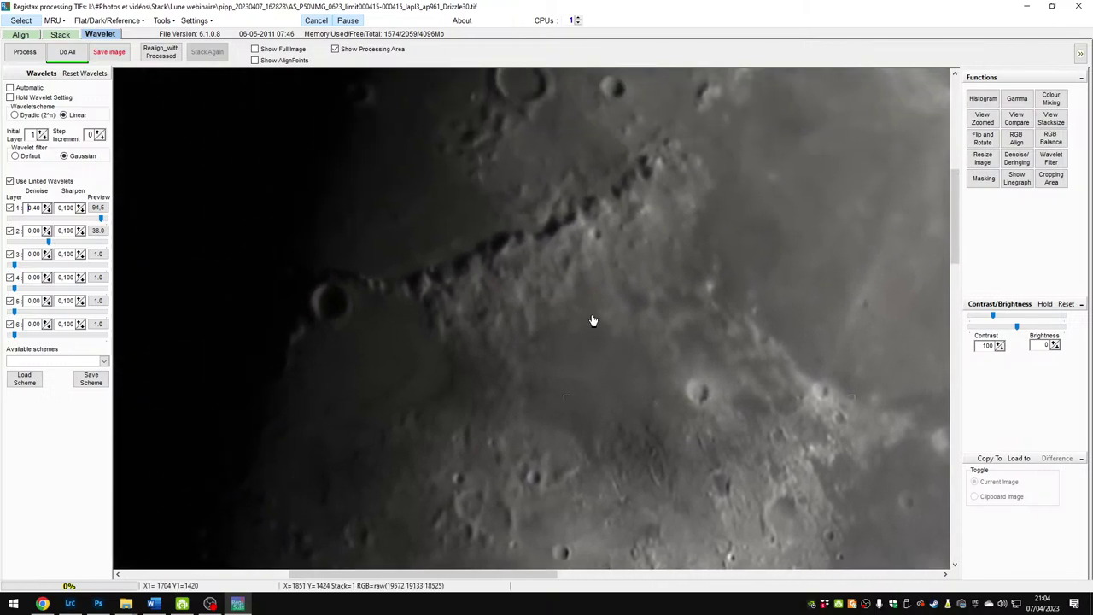
click(584, 298)
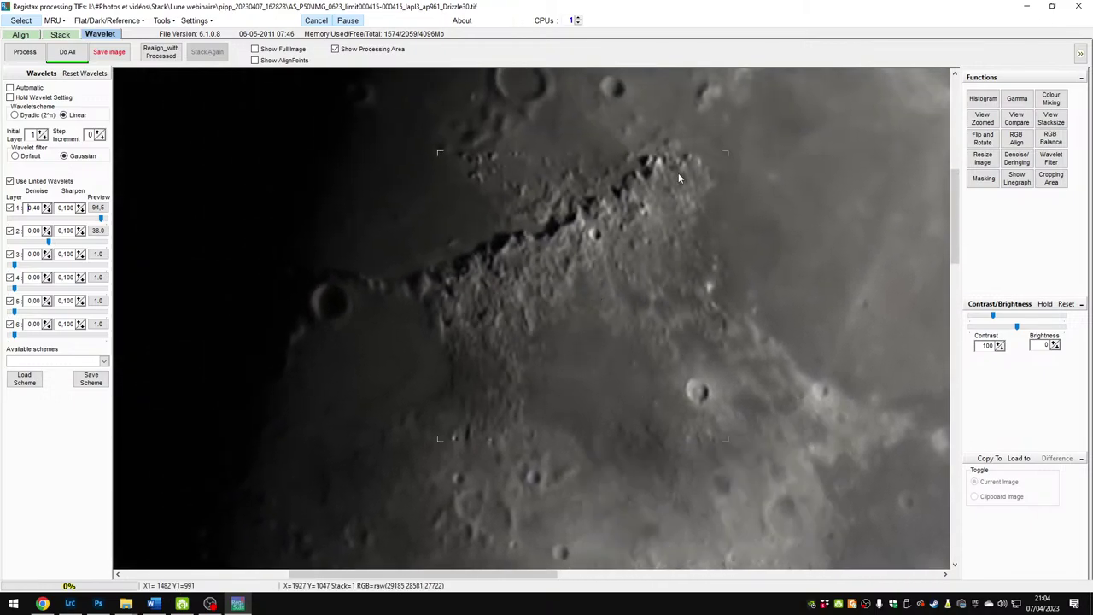
drag(682, 355, 521, 291)
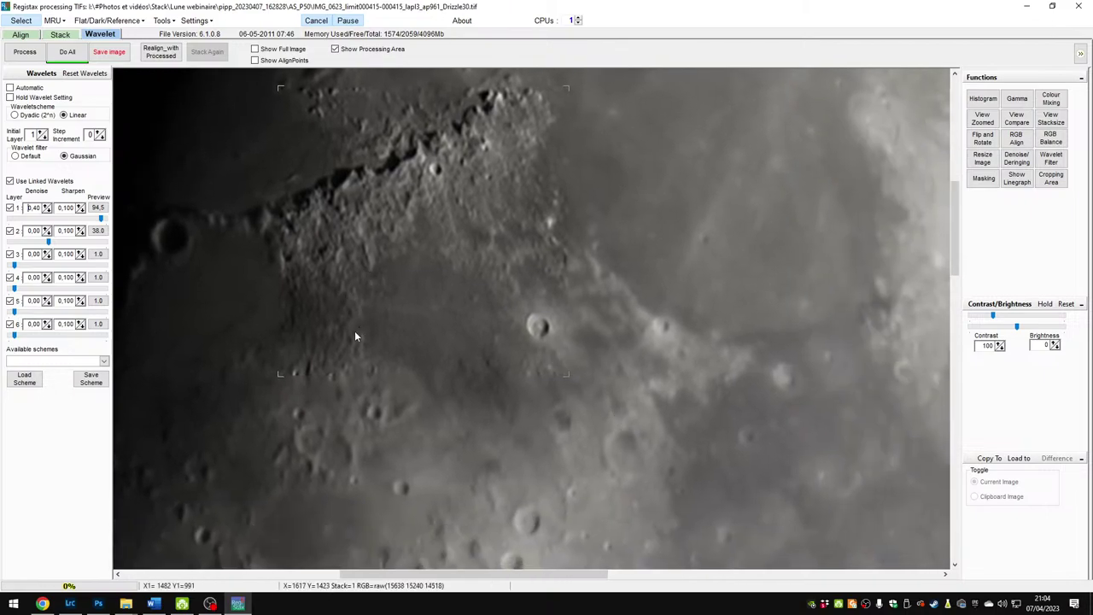
drag(688, 504, 641, 196)
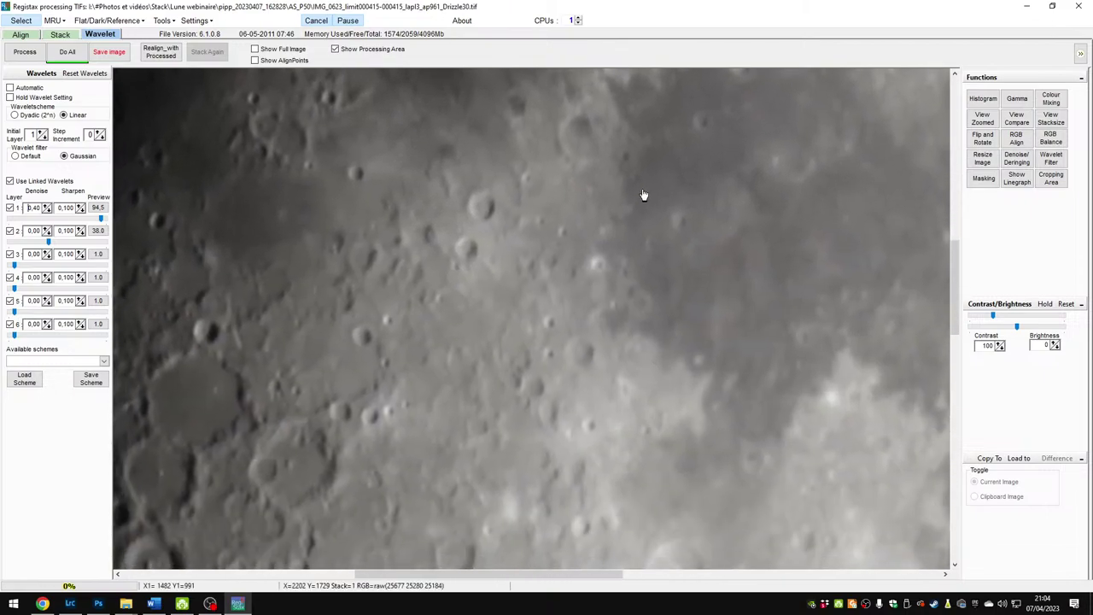
drag(675, 469, 551, 195)
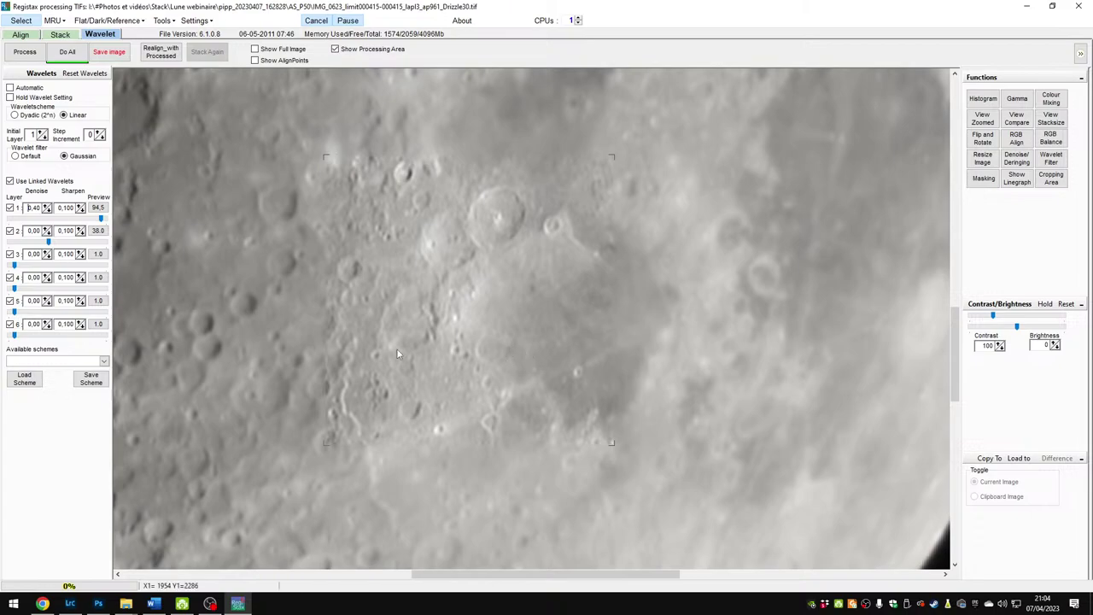
drag(233, 326, 672, 490)
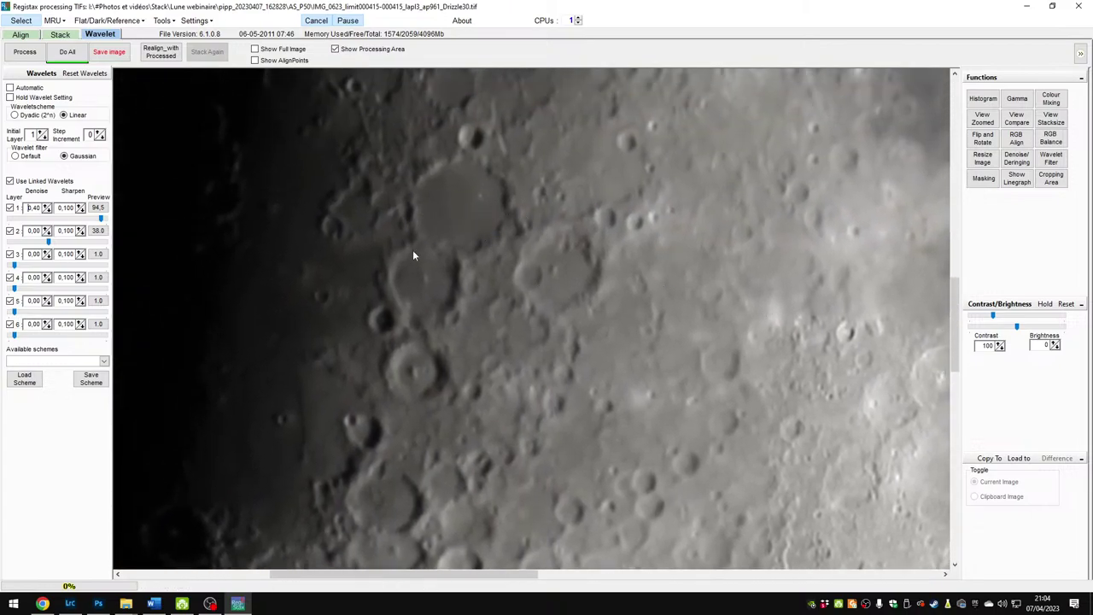
drag(412, 255, 597, 384)
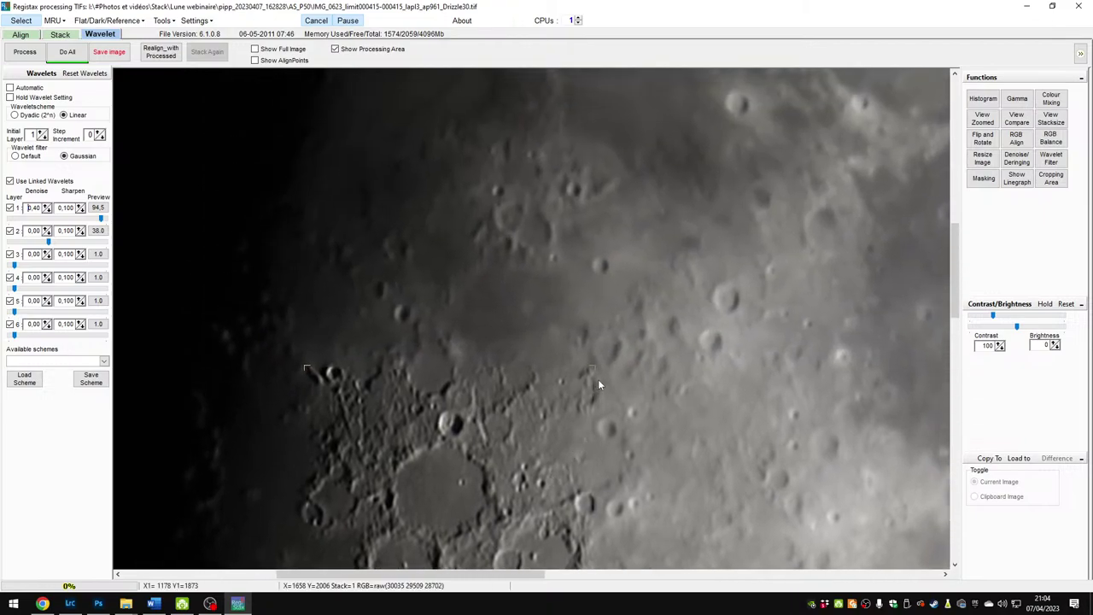
Step: Show the full image and apply the wavelet settings to the entire Moon
click(282, 49)
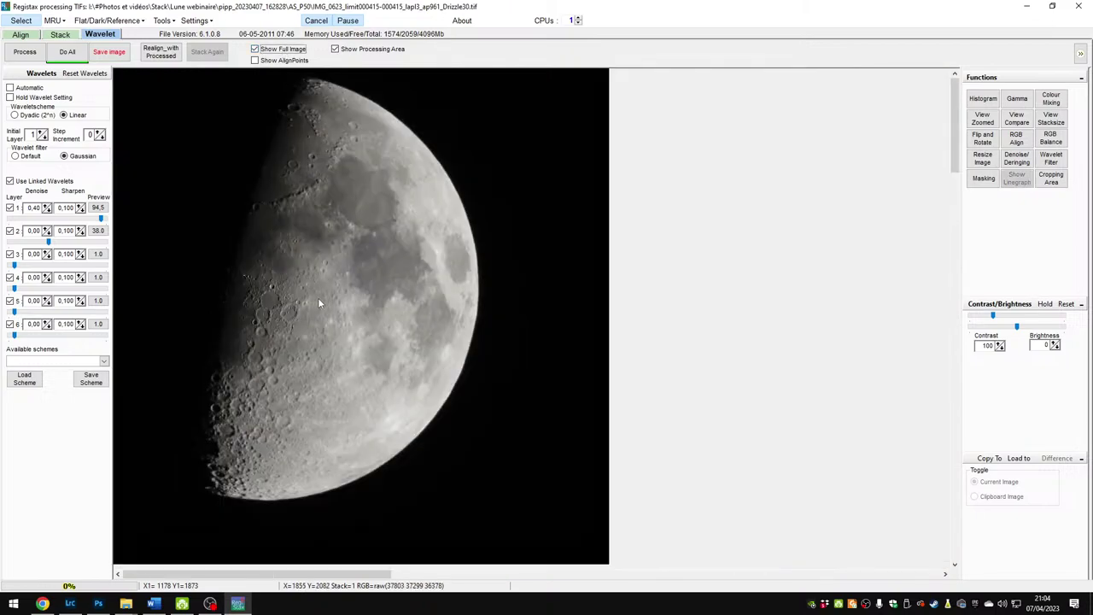
click(69, 53)
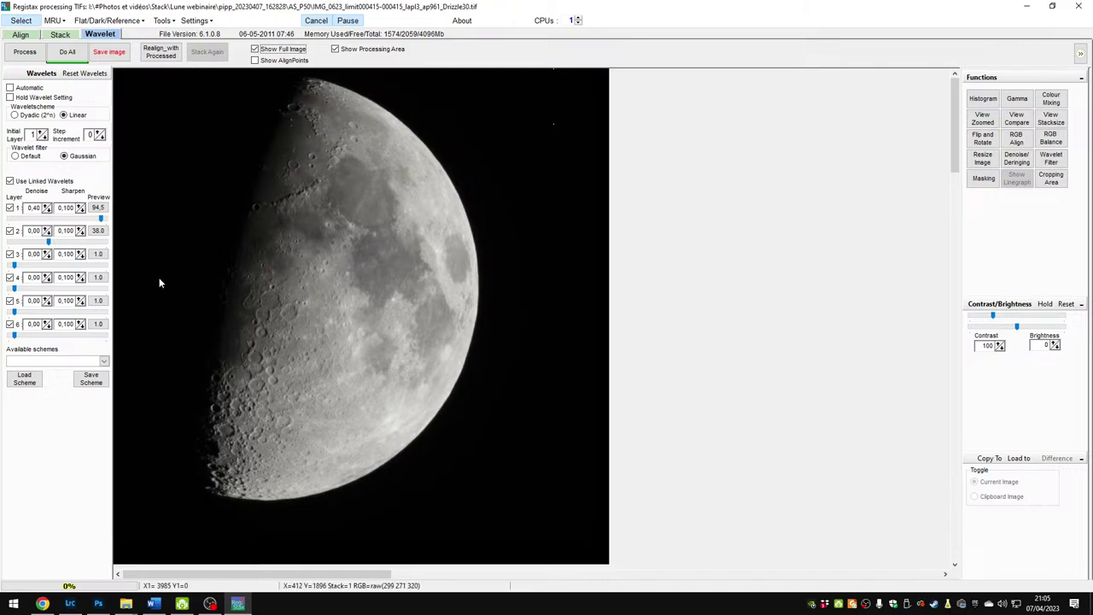
click(66, 52)
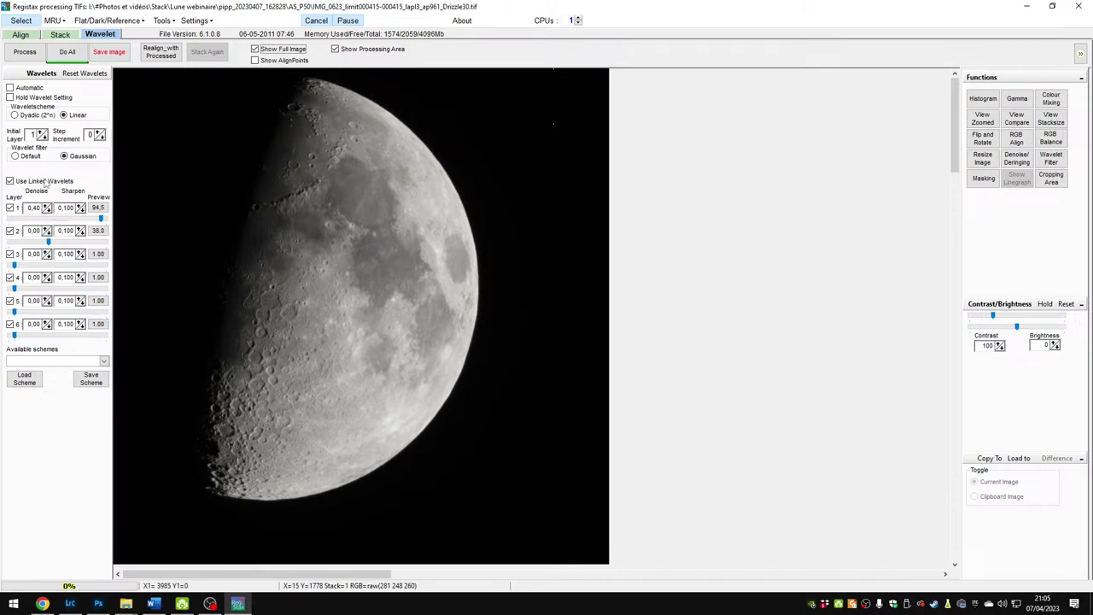
click(68, 54)
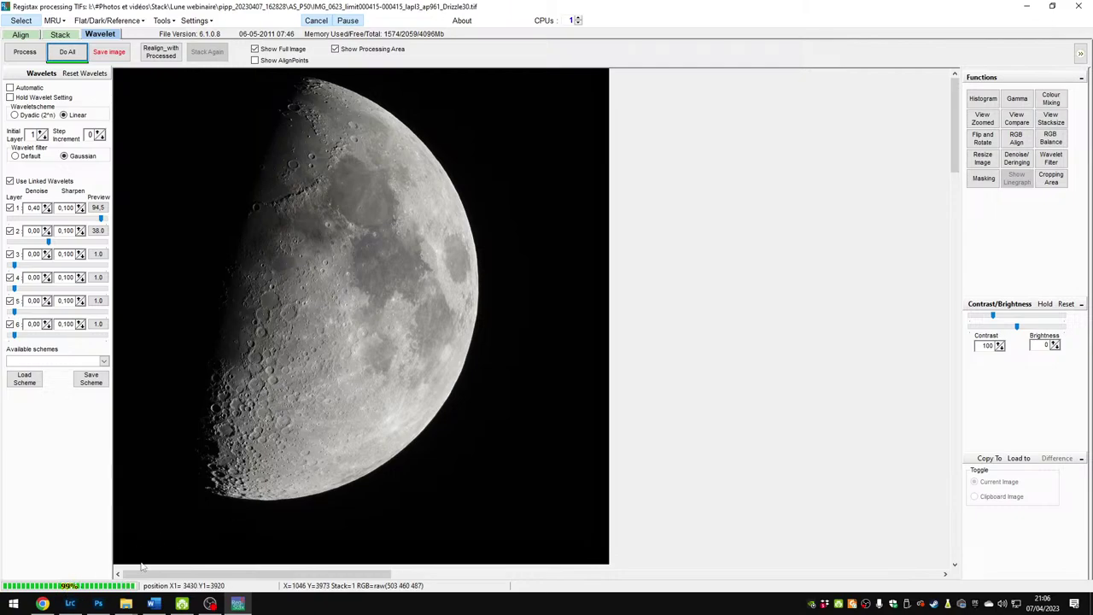
Step: Look at the save dialog for the processed image, cancel it, and quit RegiStax without saving the results
click(112, 53)
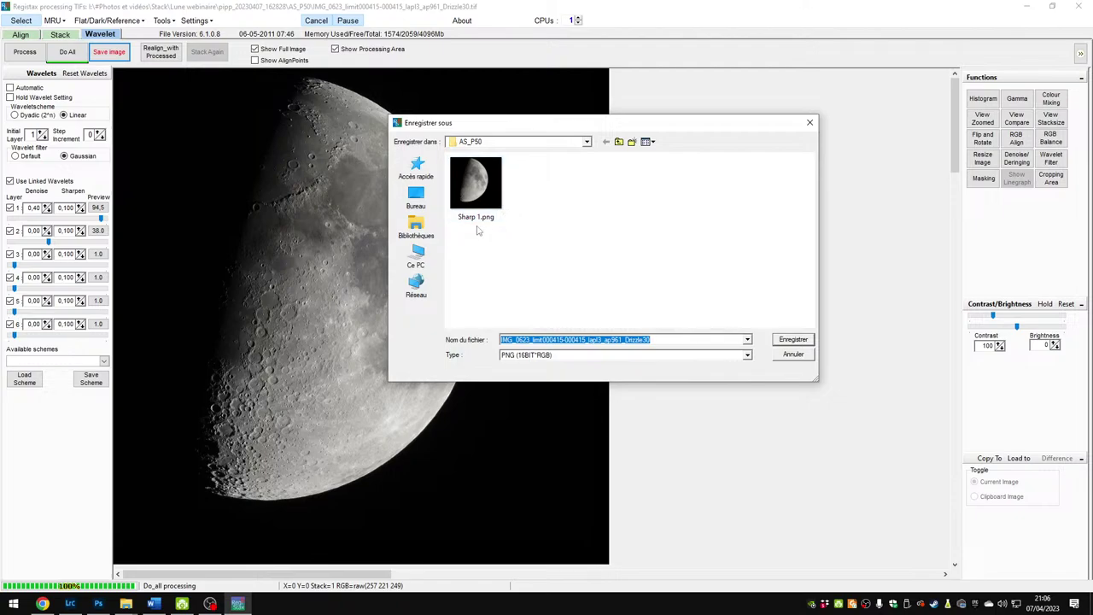
click(797, 352)
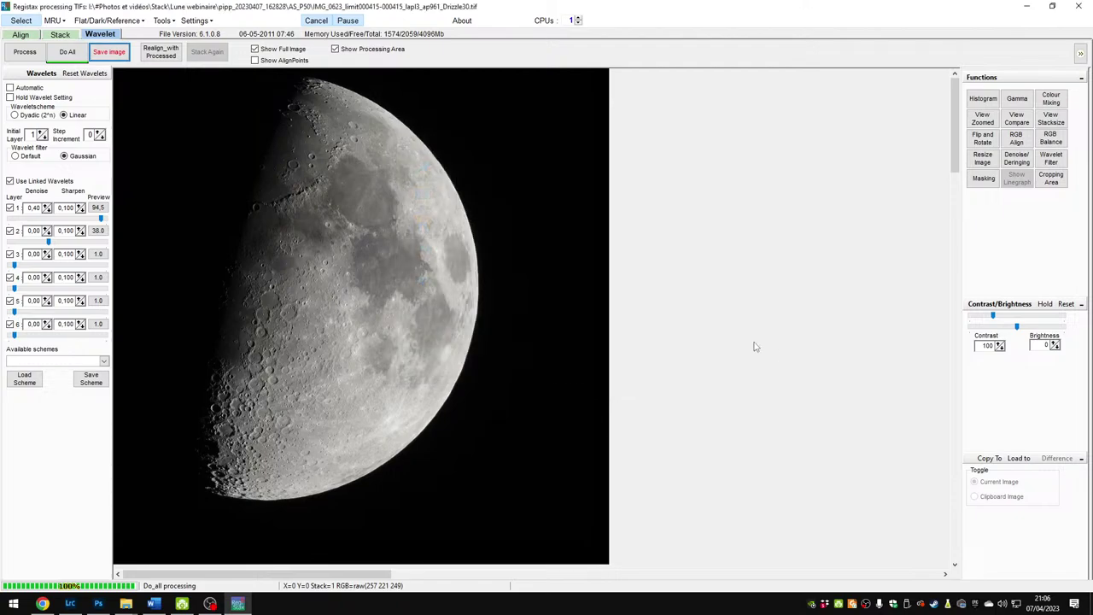
click(1072, 6)
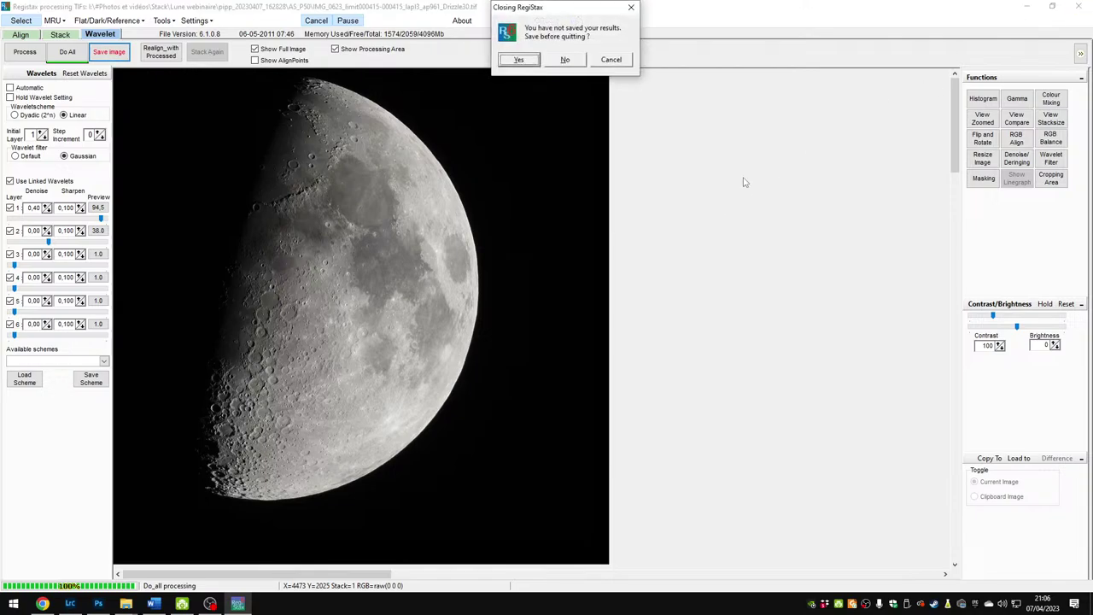
click(565, 60)
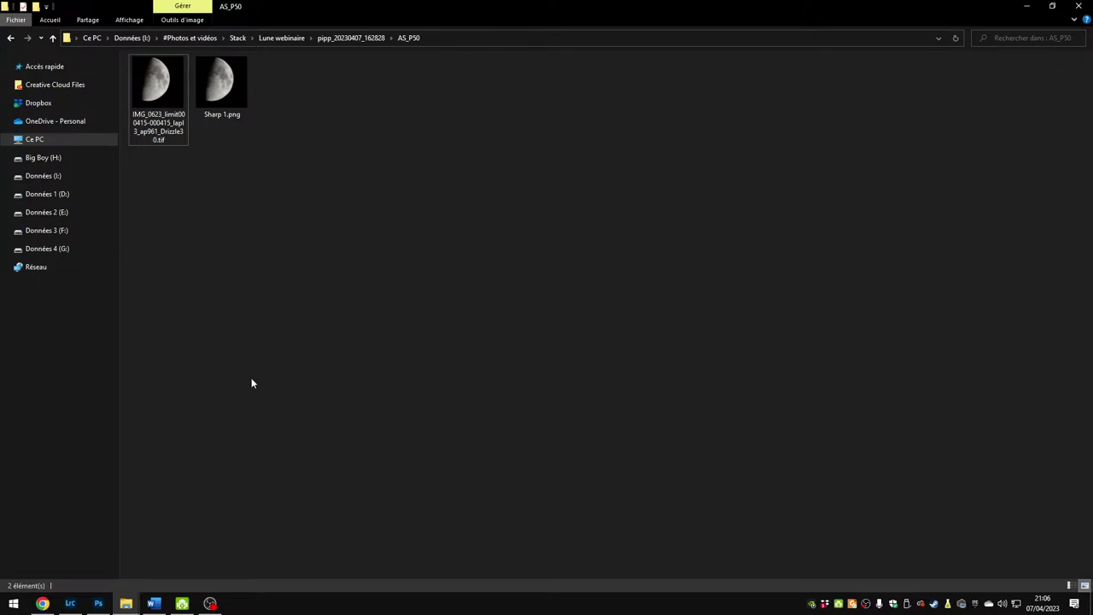
Step: Open Sharp 1.png in Adobe Photoshop 2023 and assign the ProPhoto RGB working profile
right_click(222, 99)
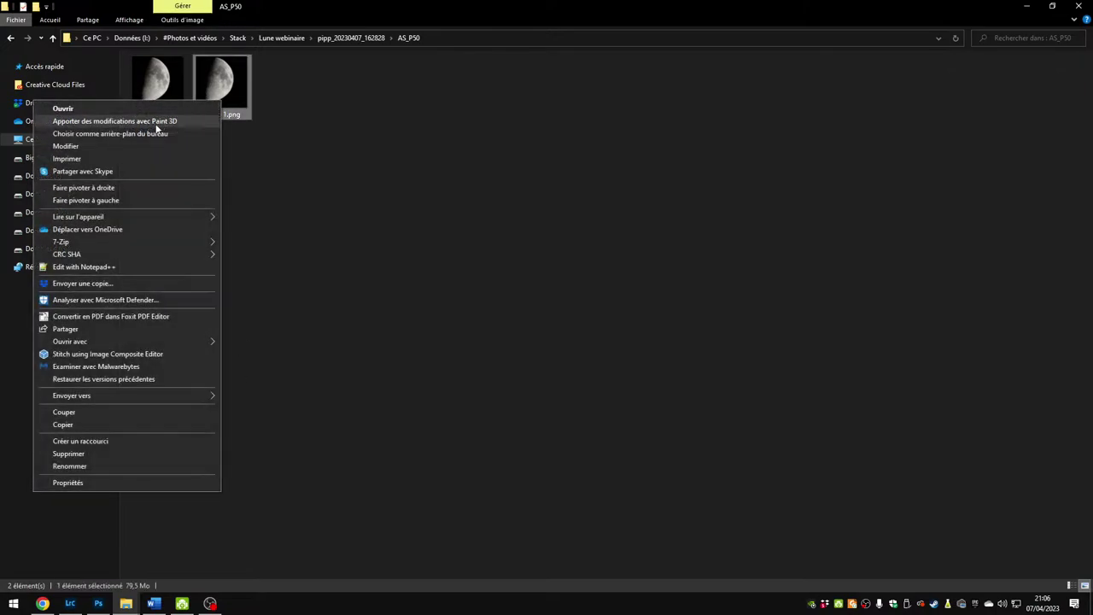
mouse_move(162, 341)
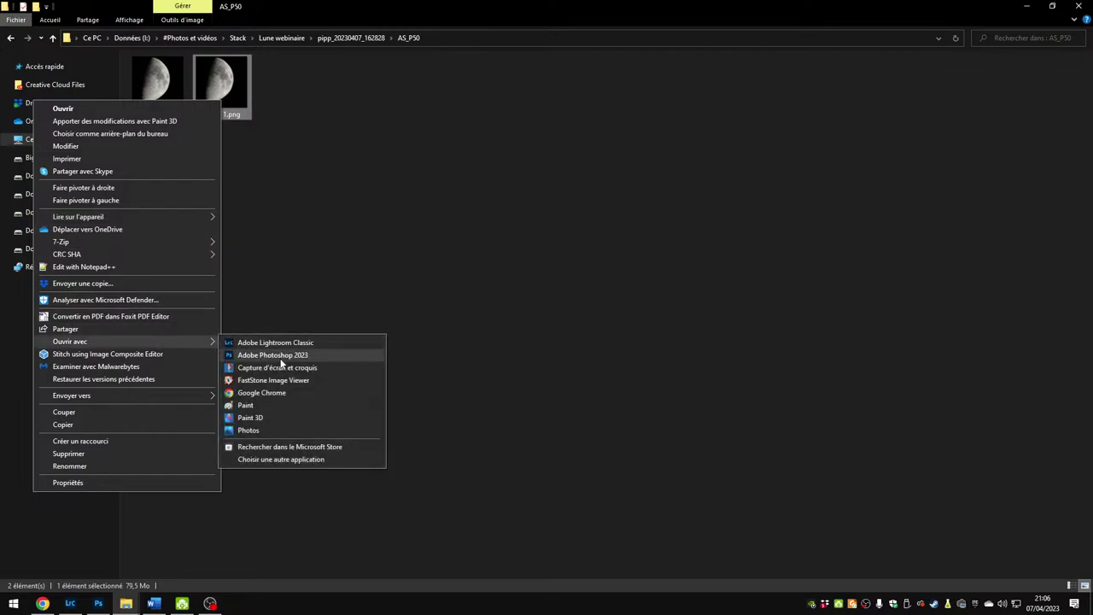
click(280, 356)
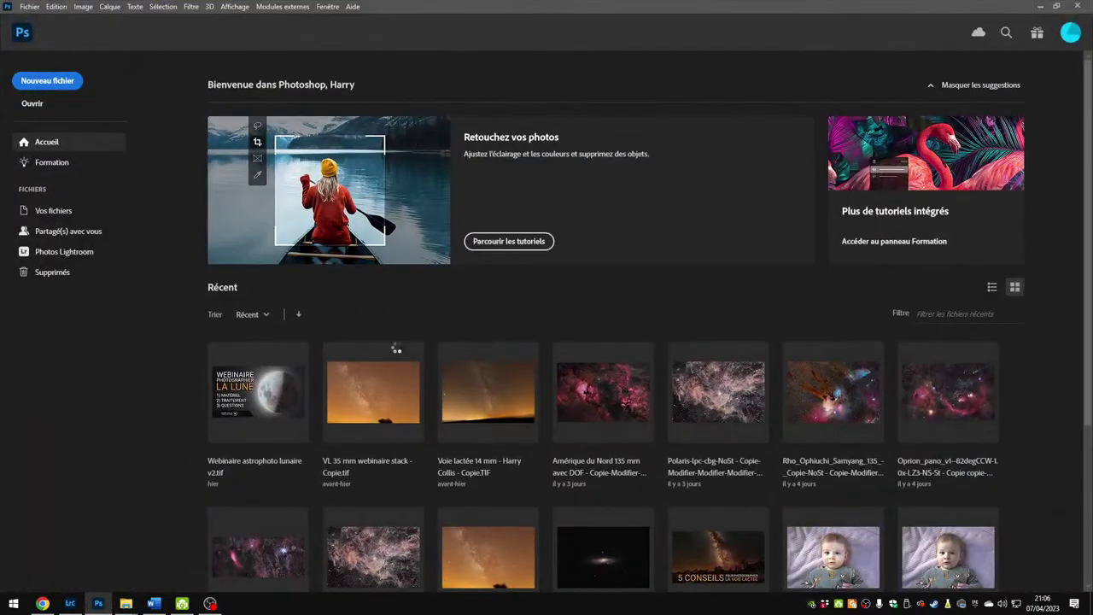
mouse_move(541, 287)
mouse_down()
mouse_move(502, 300)
mouse_move(532, 298)
mouse_up()
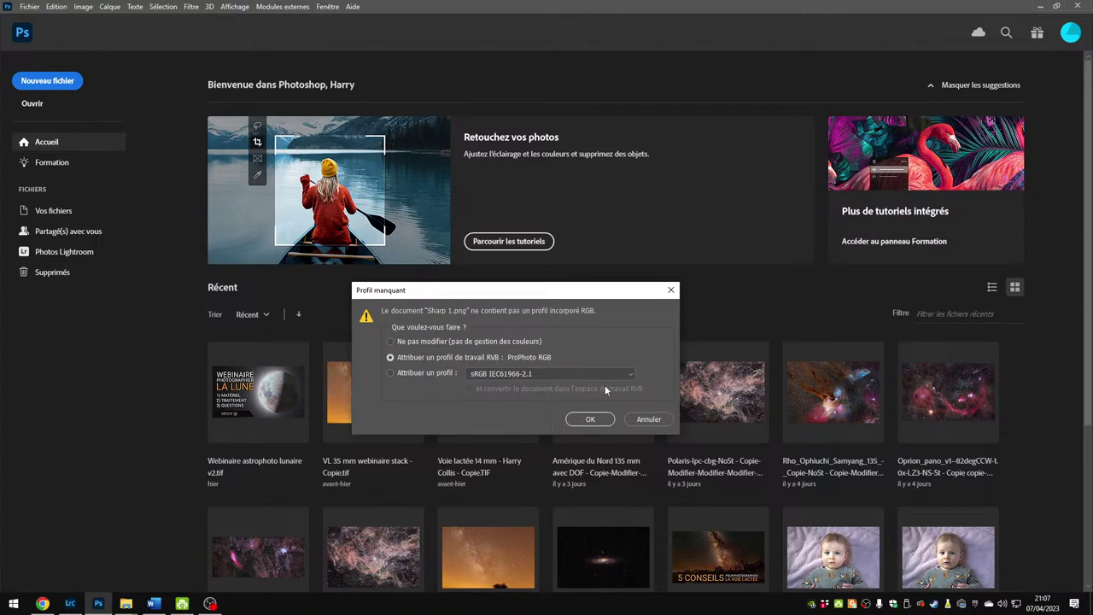
click(591, 419)
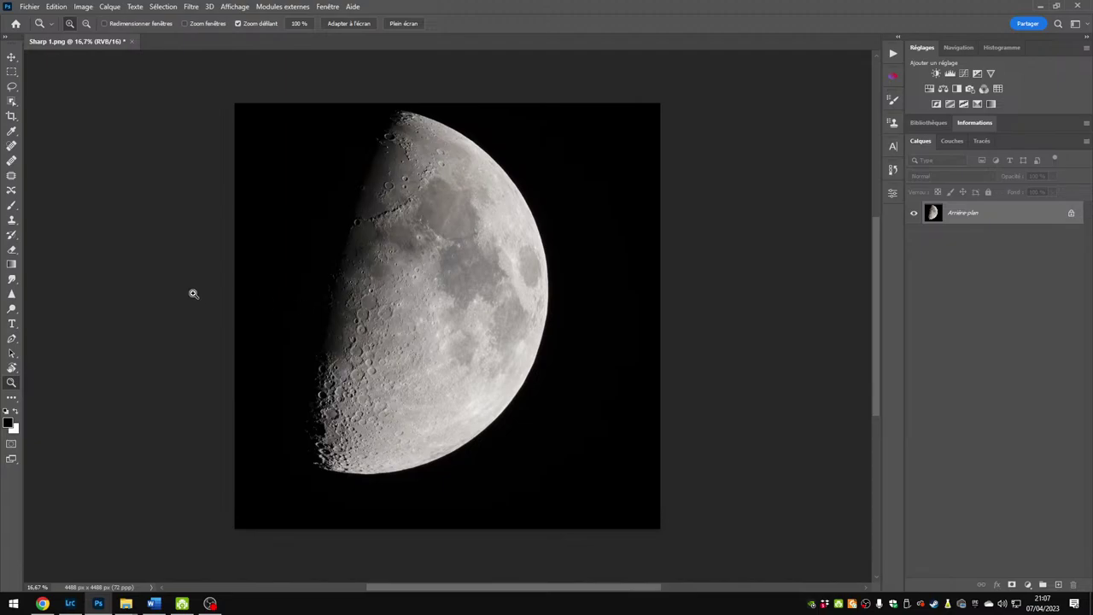
Step: Review the working spaces and colour management policies in the colour settings and cancel without changes
click(56, 7)
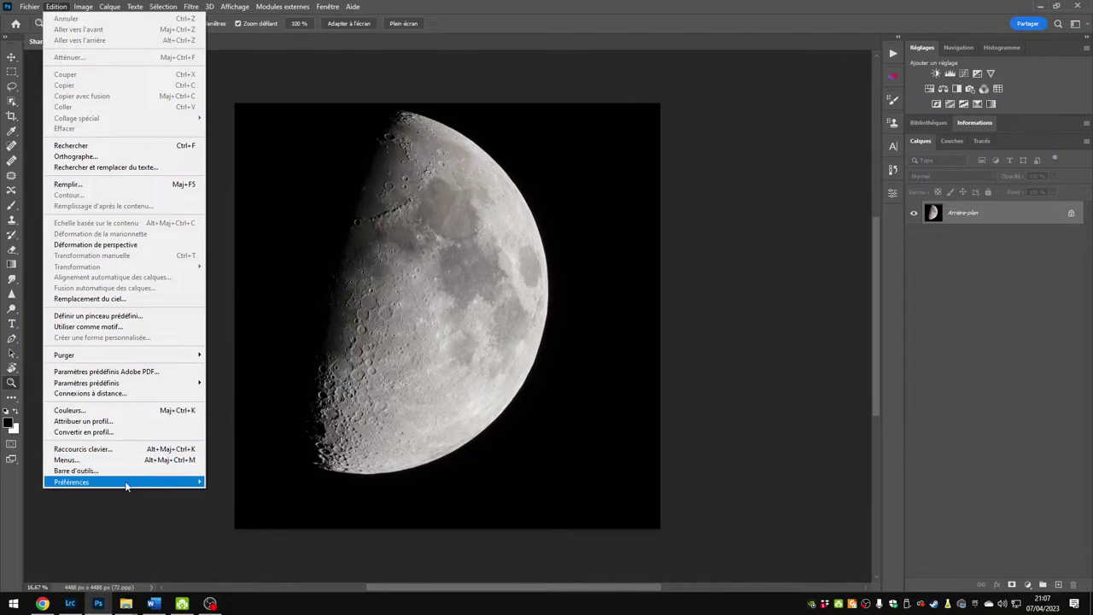
mouse_move(128, 483)
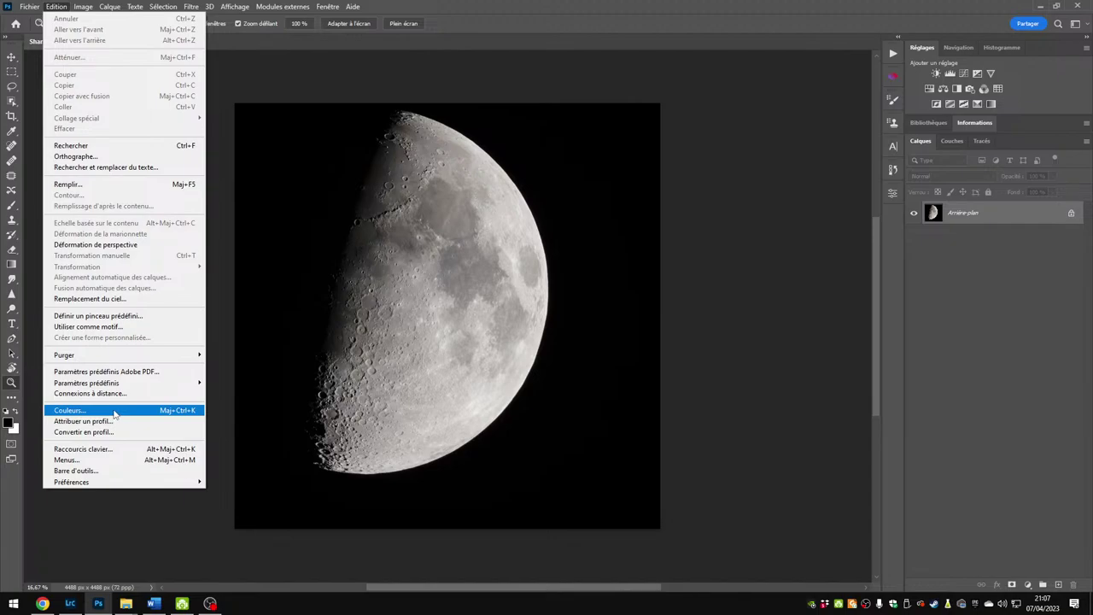
click(114, 413)
drag(450, 143, 475, 153)
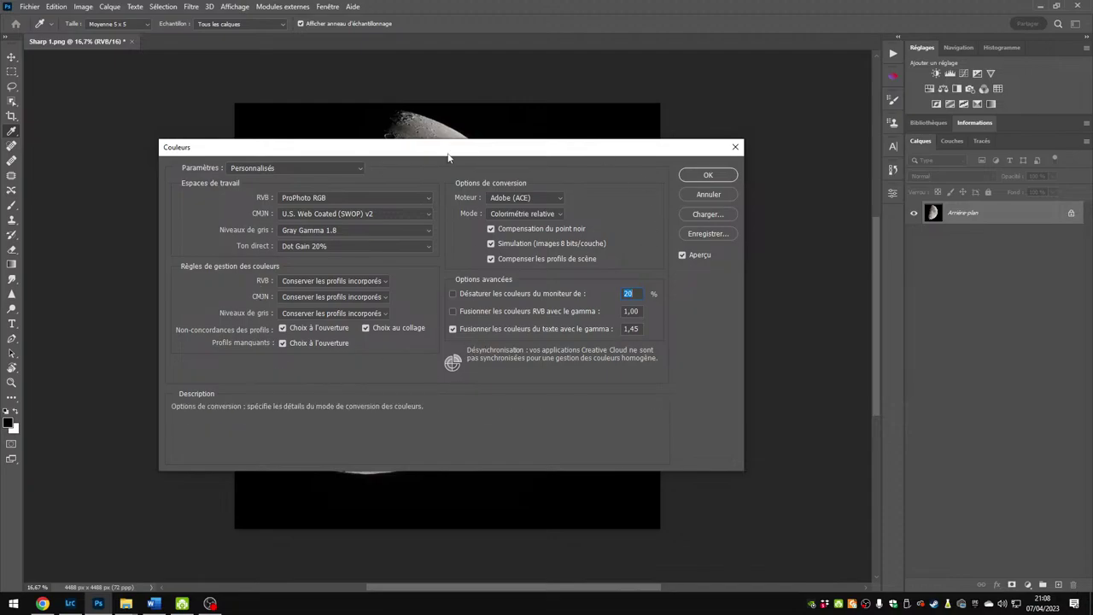
click(700, 194)
Step: Inspect the Moon at 100% around the mountain range and the cratered terrain below it
key(z)
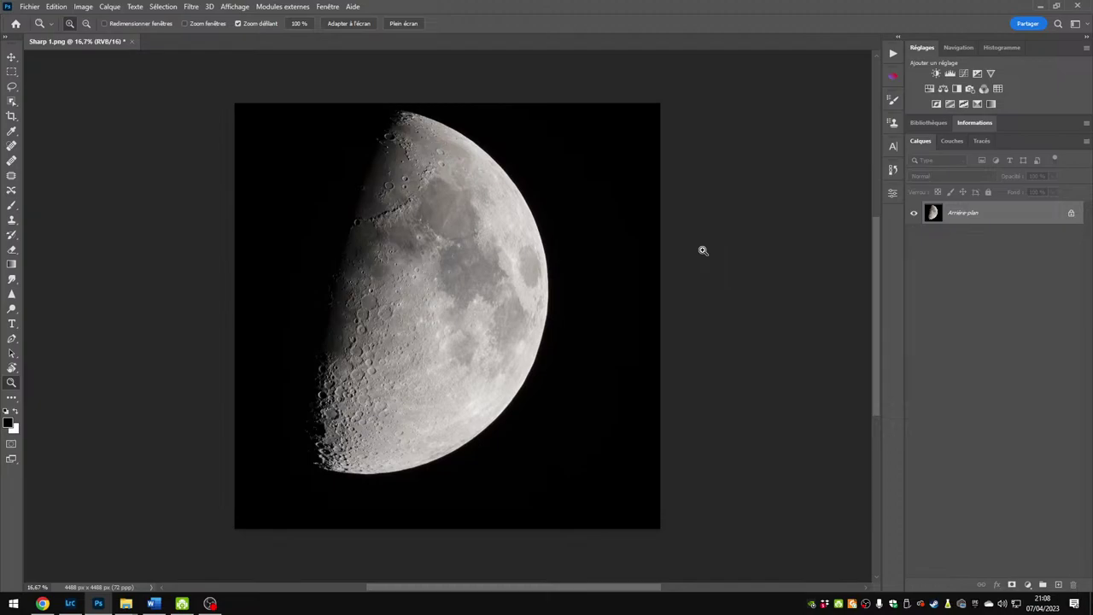
click(390, 346)
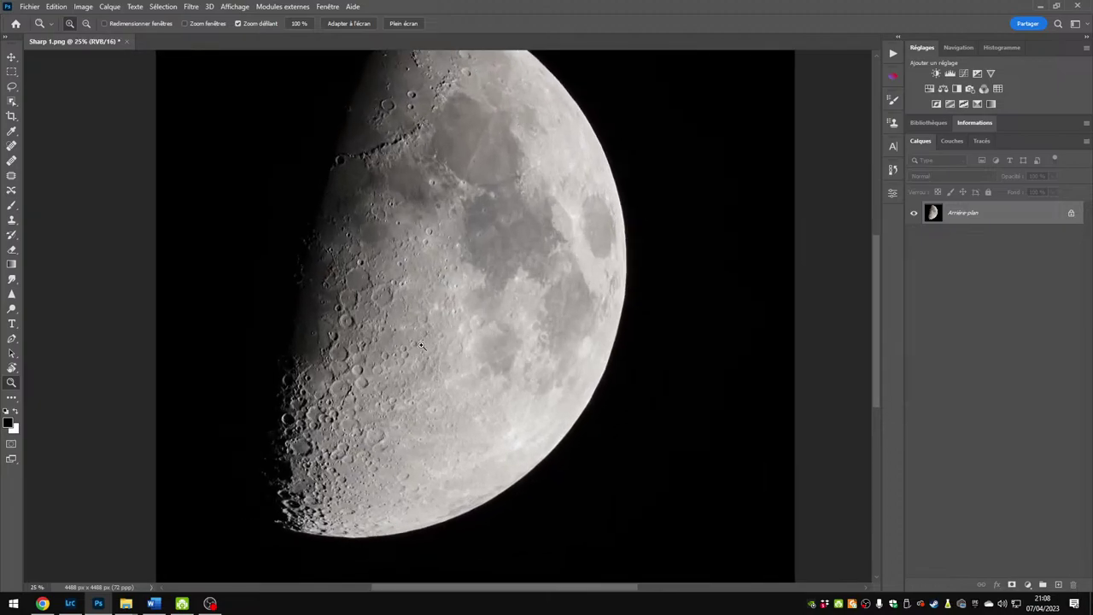
click(363, 310)
click(364, 309)
click(363, 310)
drag(621, 352, 494, 321)
click(426, 261)
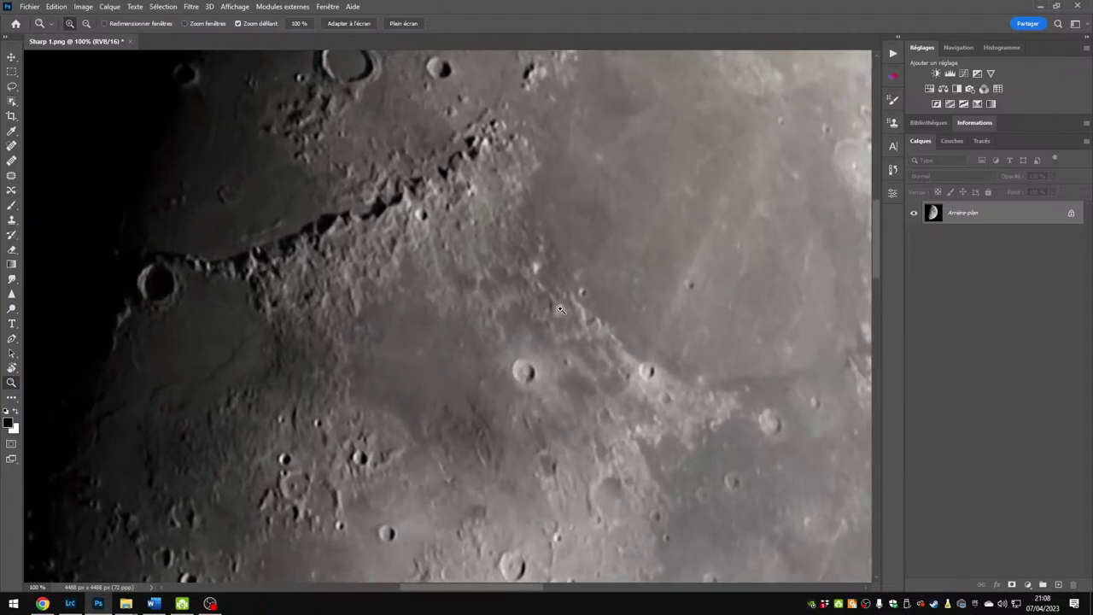
drag(516, 399, 469, 321)
scroll(472, 312, up, 1)
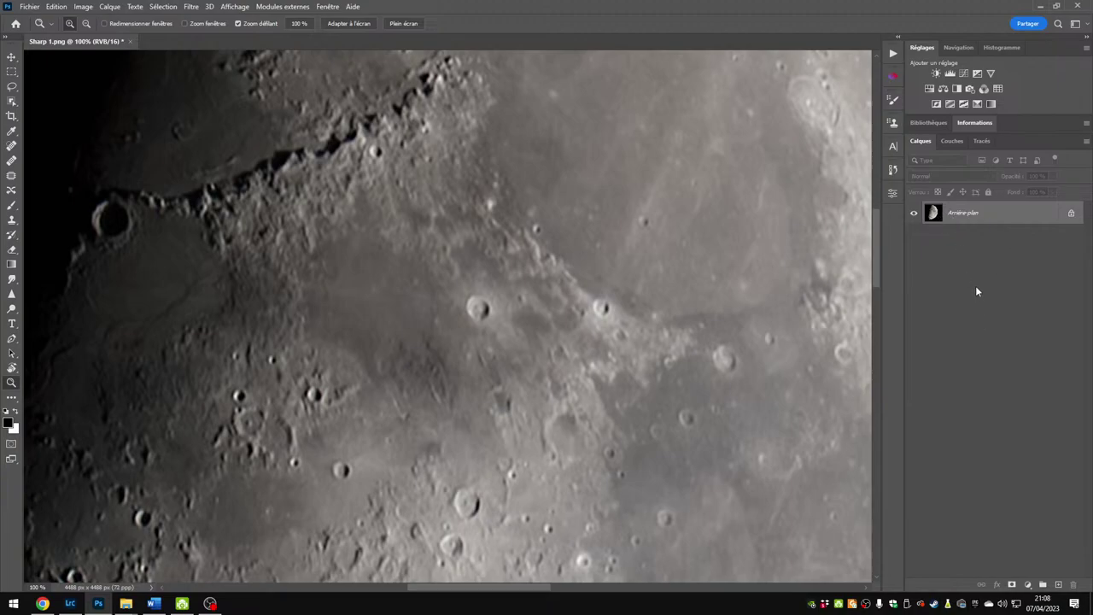
Step: Duplicate the background layer, undo that copy, and duplicate the layer again
drag(932, 211, 1015, 403)
drag(1084, 553, 1059, 584)
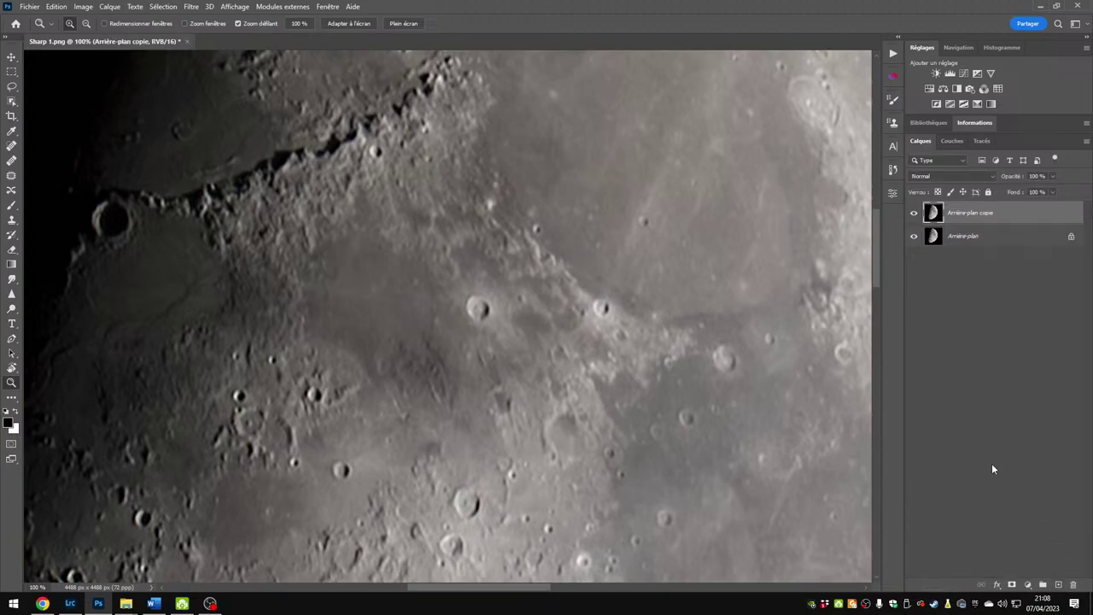
key(ctrl+z)
key(ctrl+j)
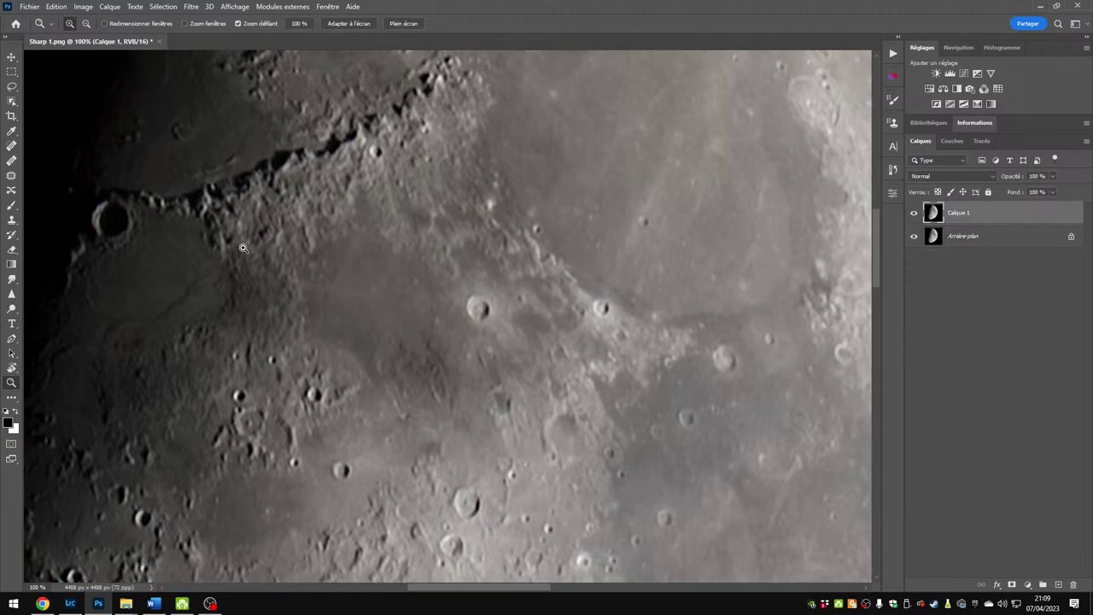
Step: Desaturate the duplicated Moon layer
click(83, 7)
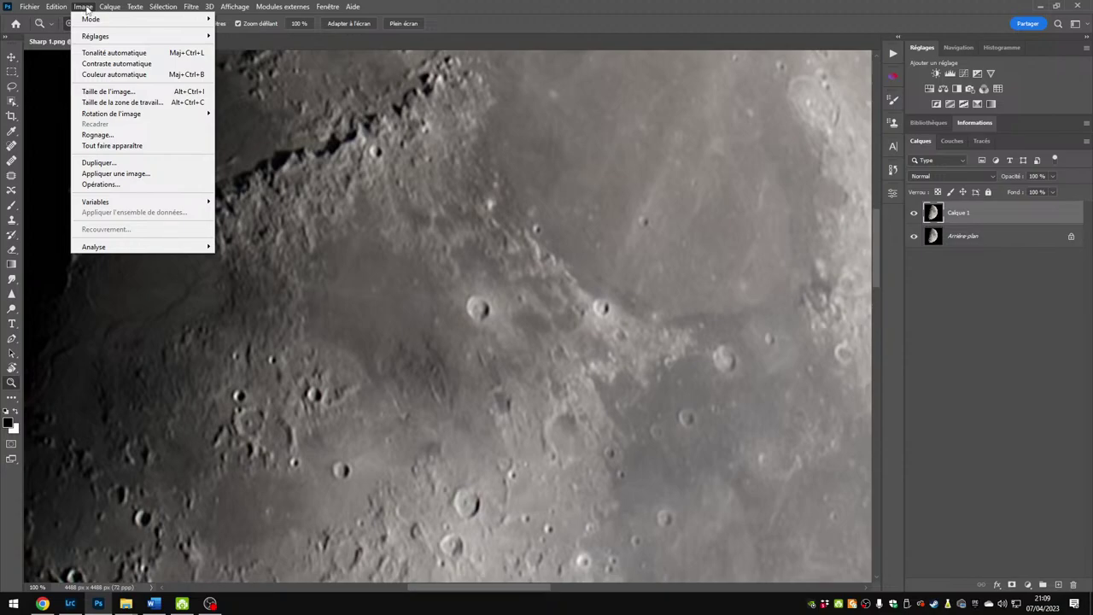
mouse_move(154, 38)
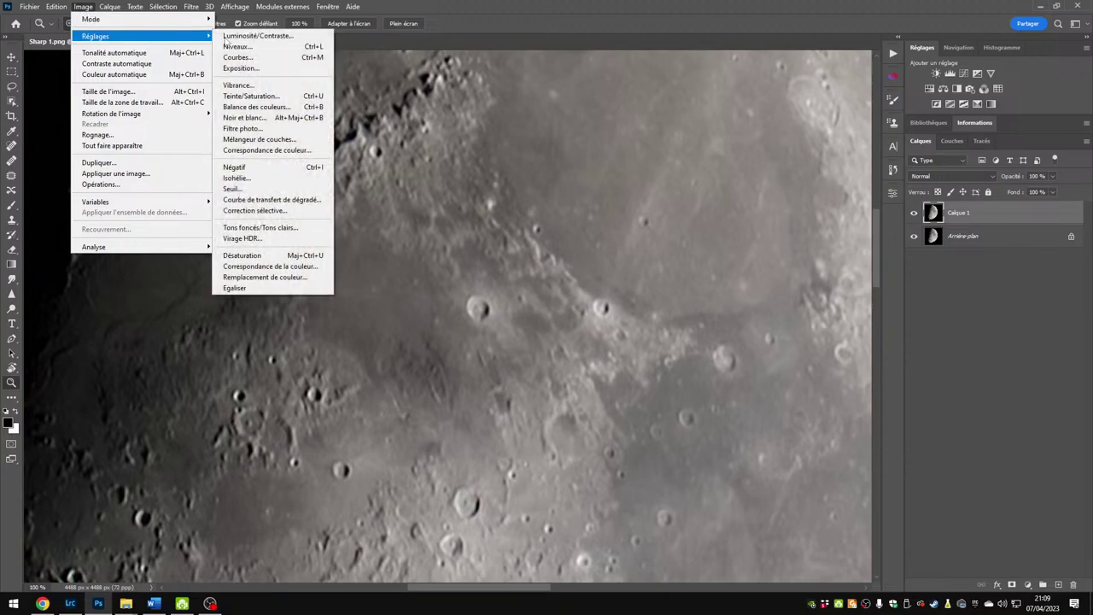
click(303, 256)
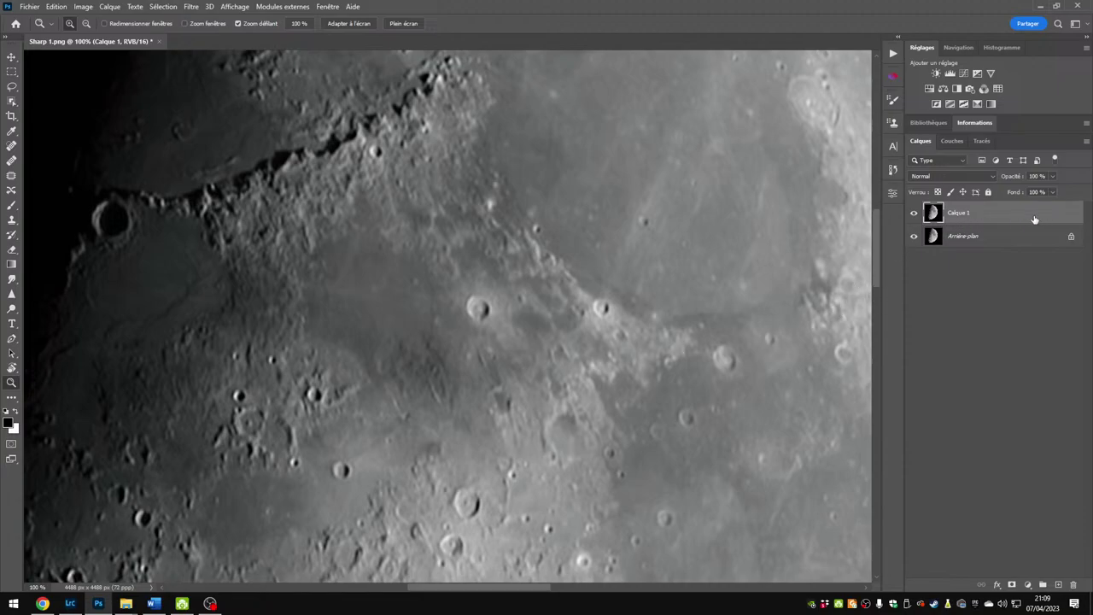
right_click(934, 213)
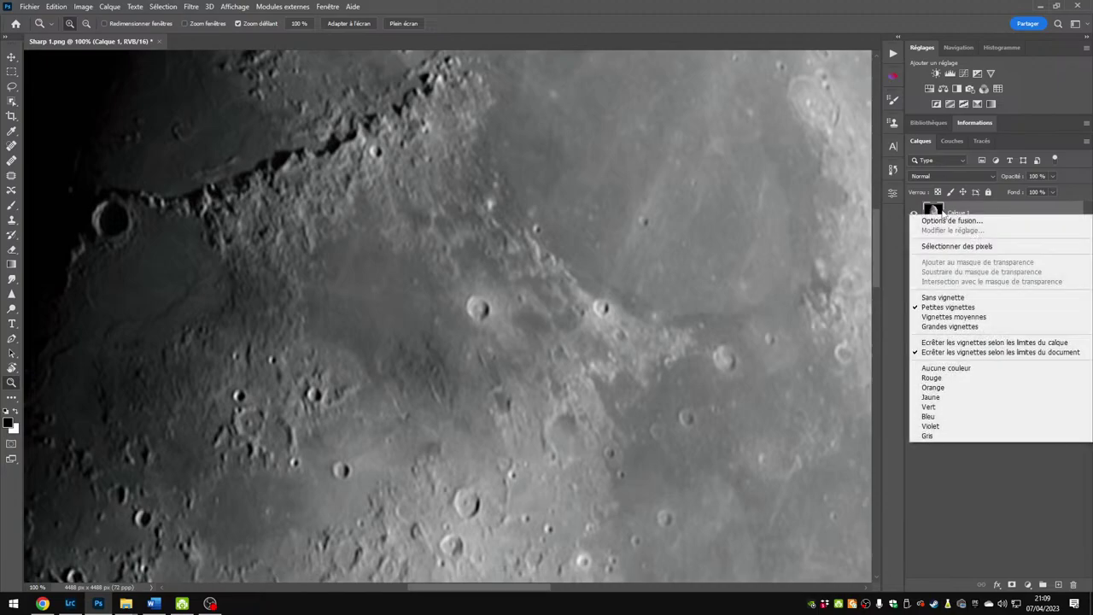
click(1016, 213)
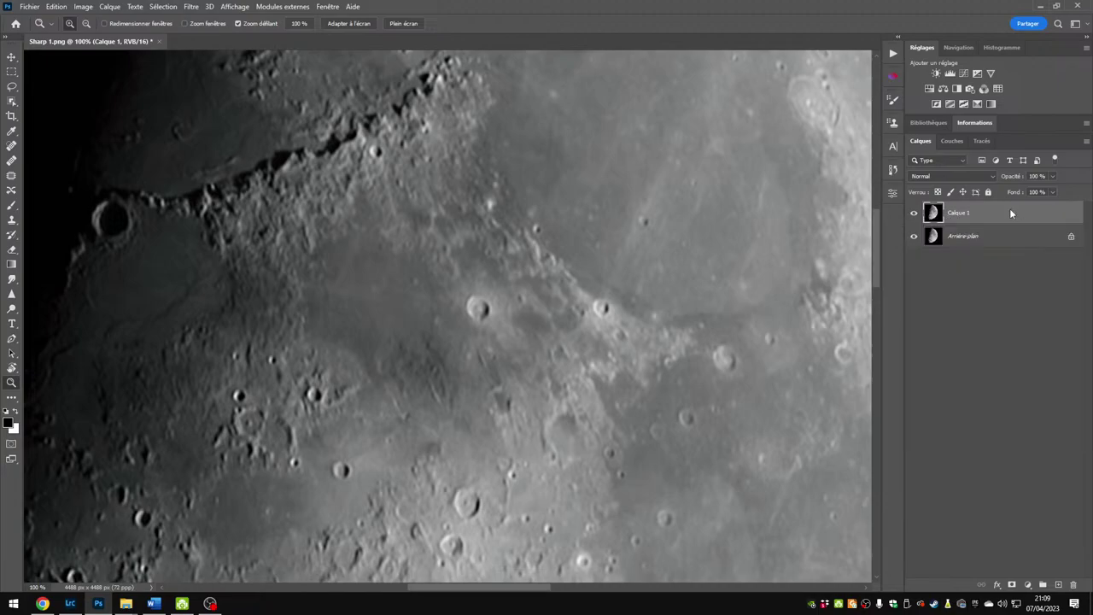
right_click(1009, 210)
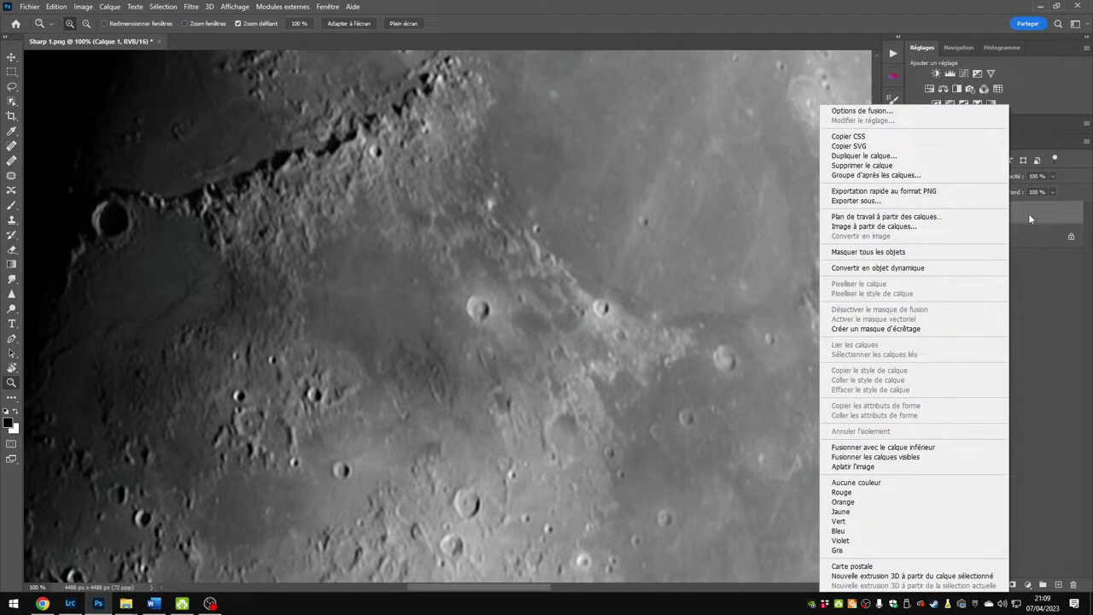
click(1030, 214)
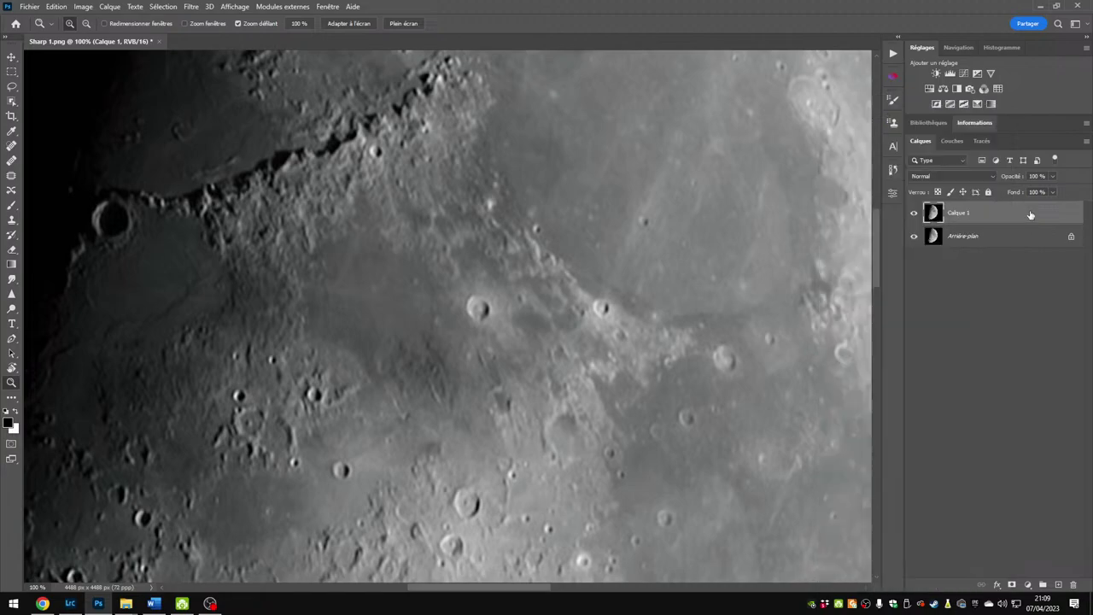
double_click(933, 215)
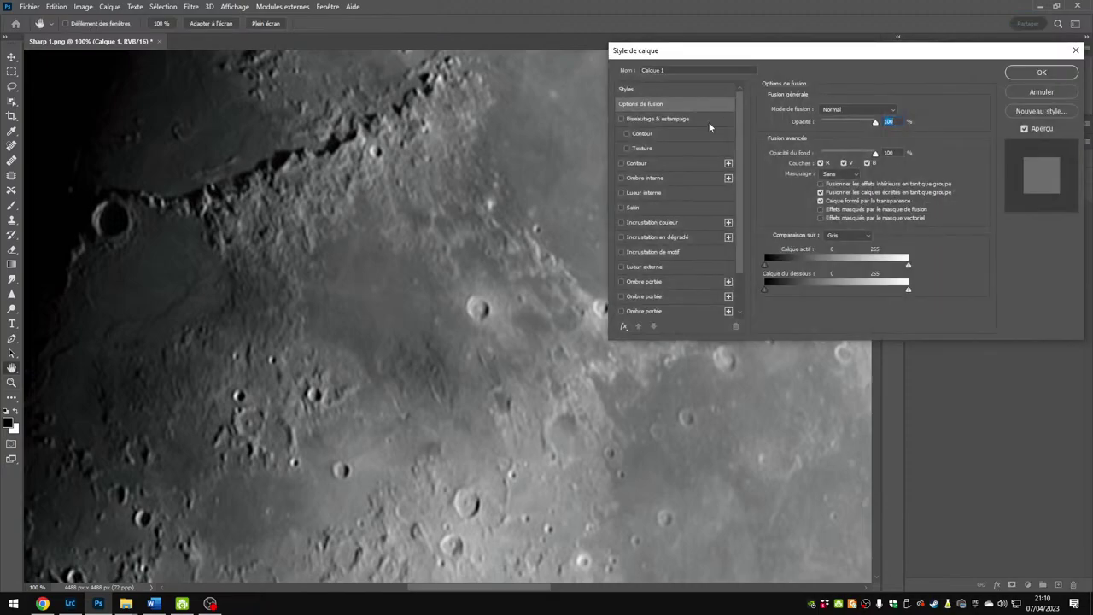
click(1034, 94)
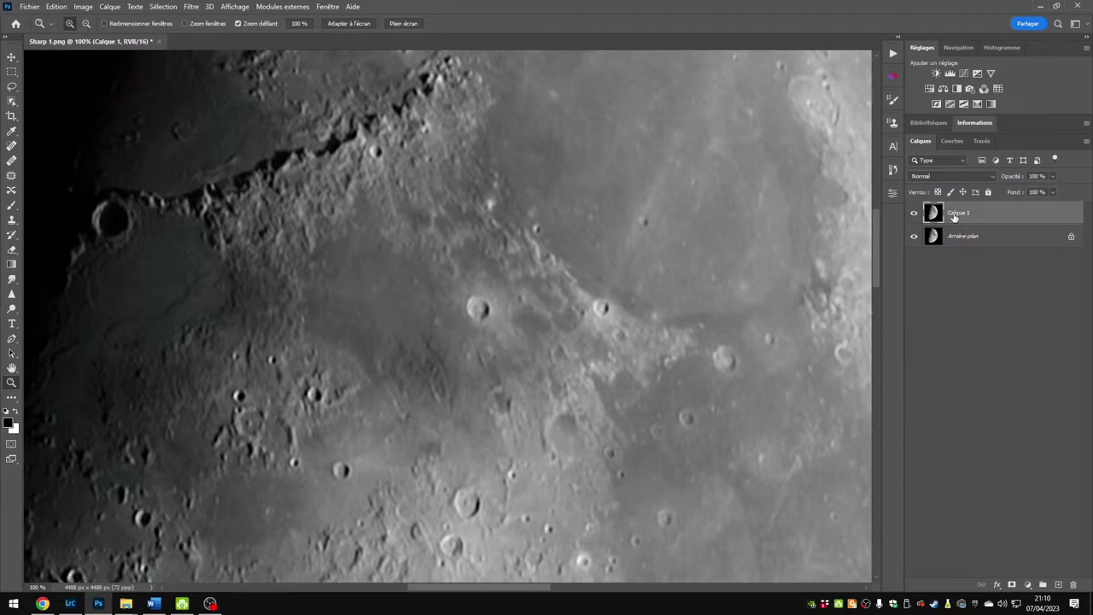
double_click(960, 214)
key(Return)
double_click(1017, 216)
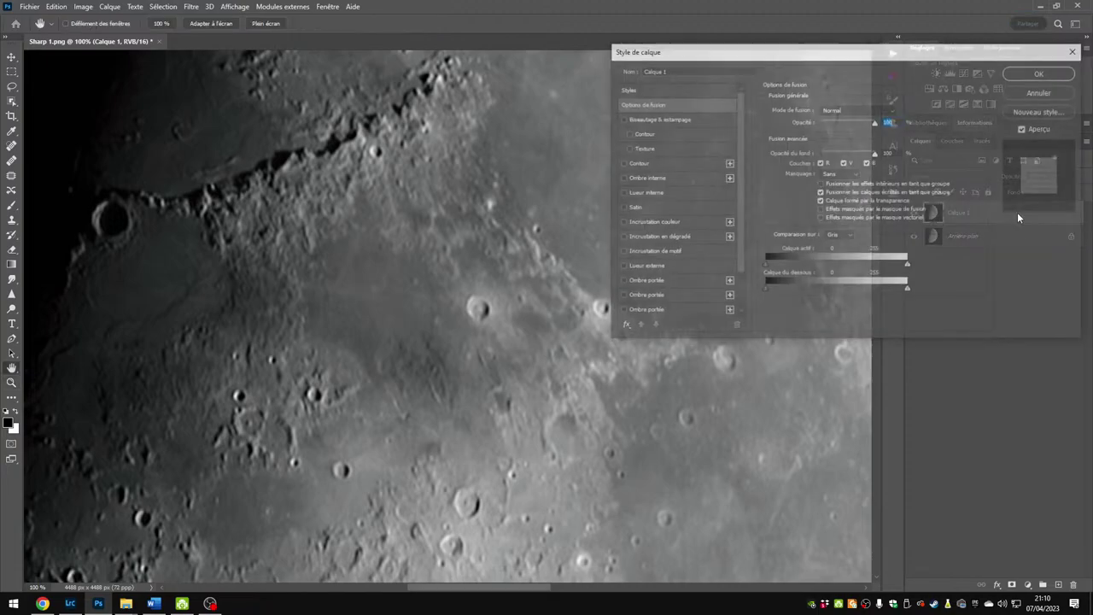
click(1029, 90)
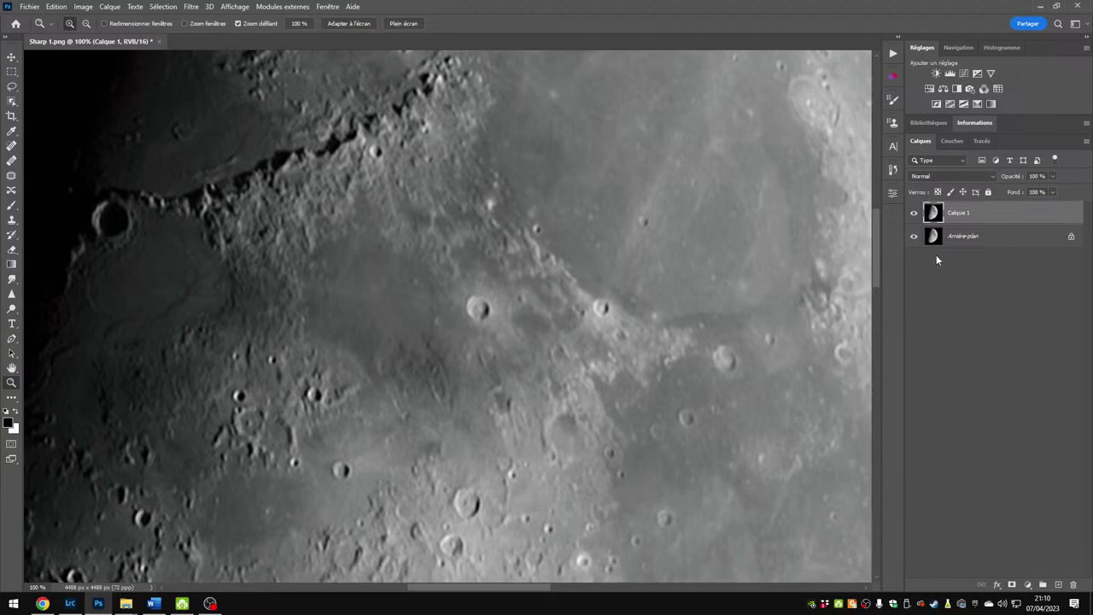
Step: Convert the desaturated Calque 1 layer into a smart object
right_click(1001, 213)
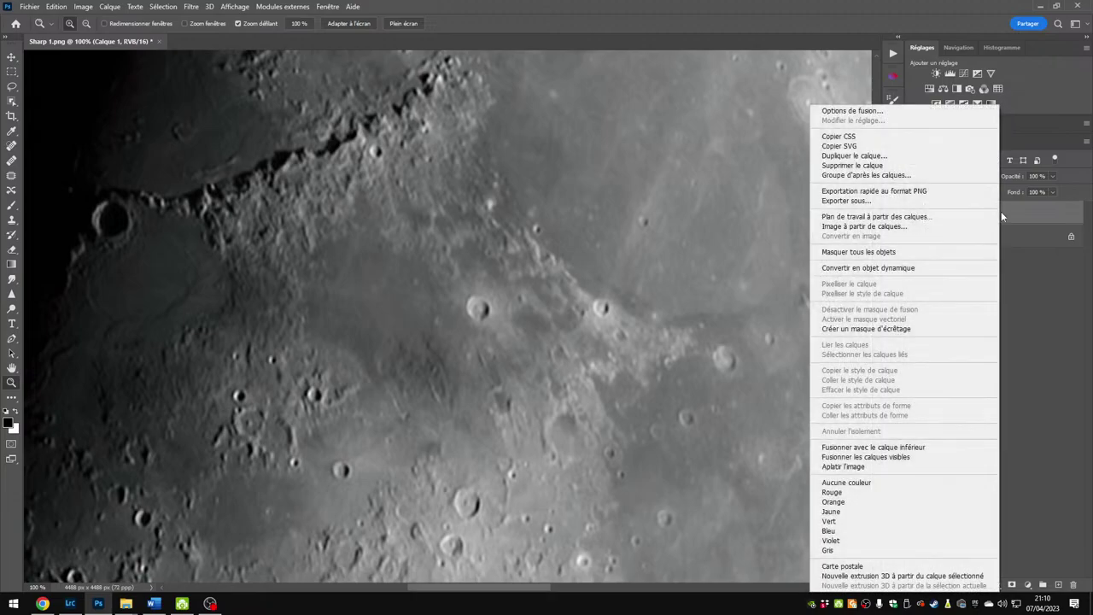
click(881, 270)
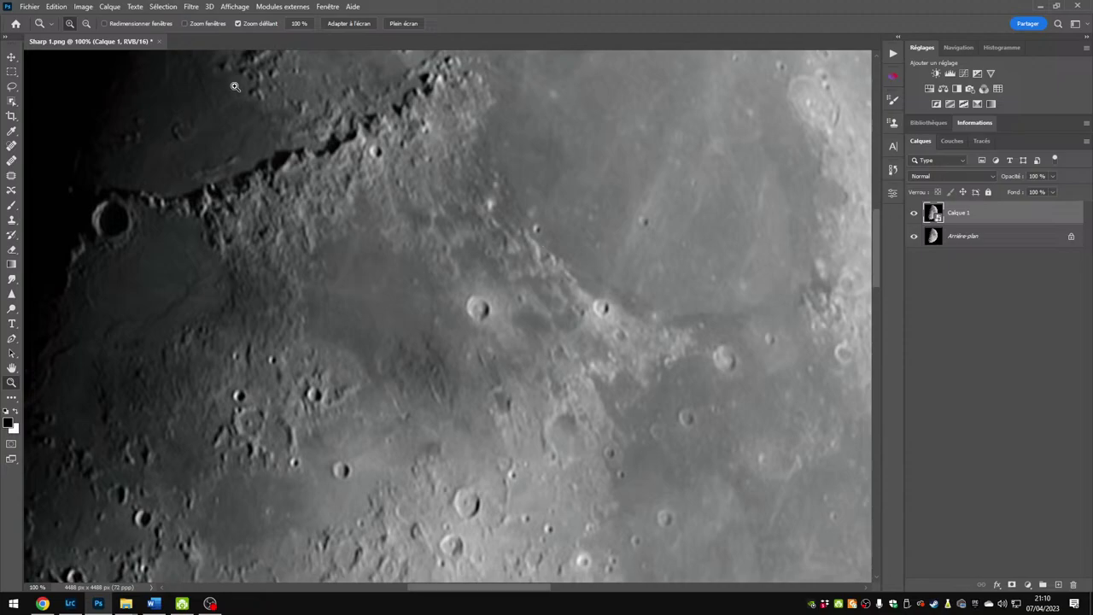
Step: Apply a High Pass filter to the smart object with a radius of 2 pixels, after previewing stronger and weaker radii
click(193, 9)
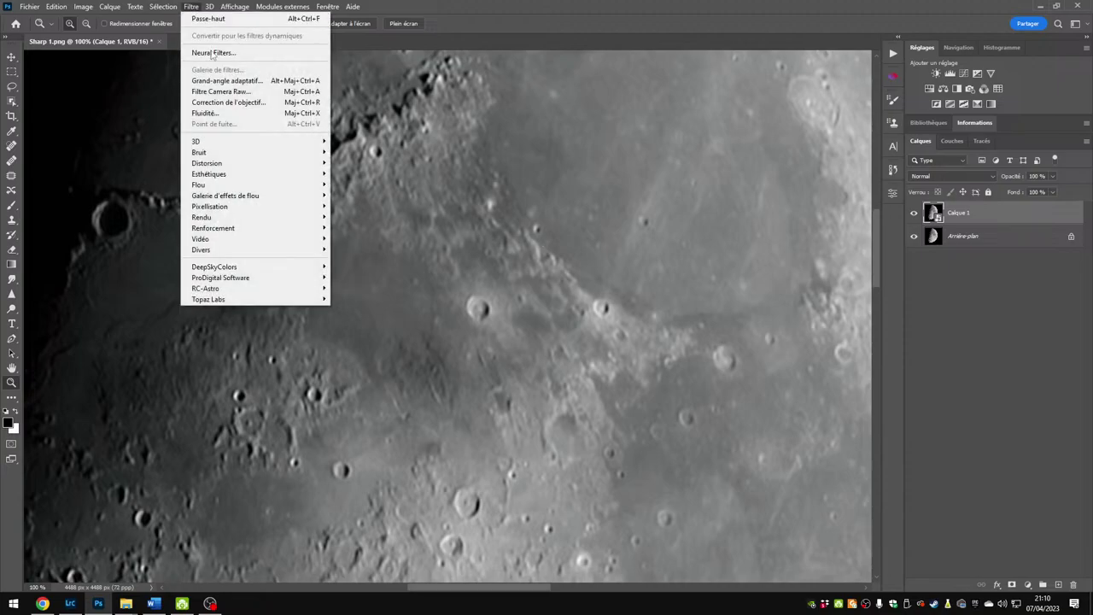
mouse_move(266, 250)
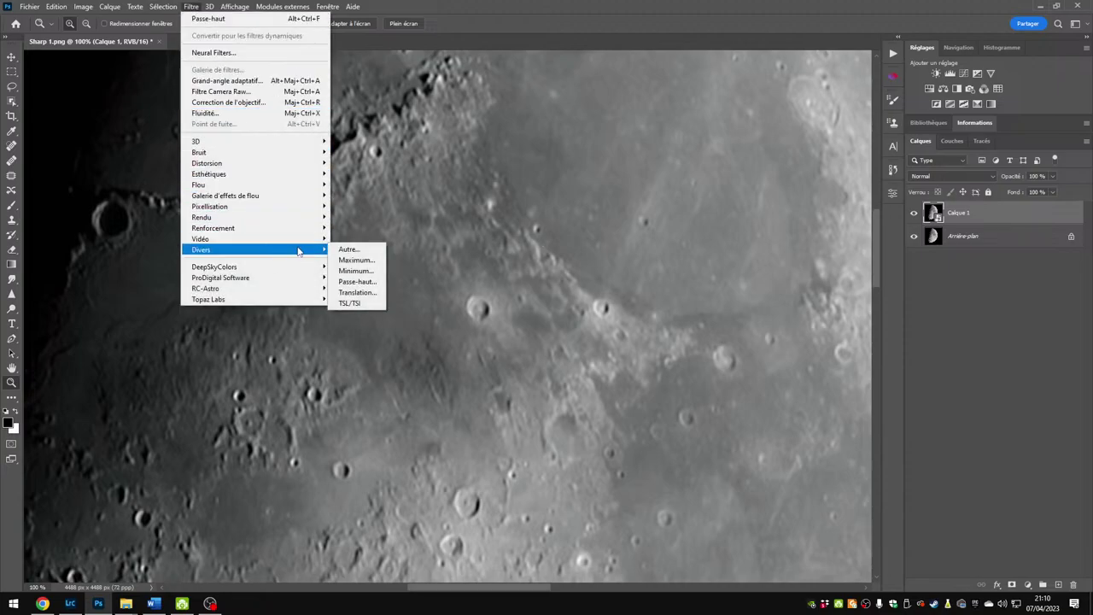
click(357, 282)
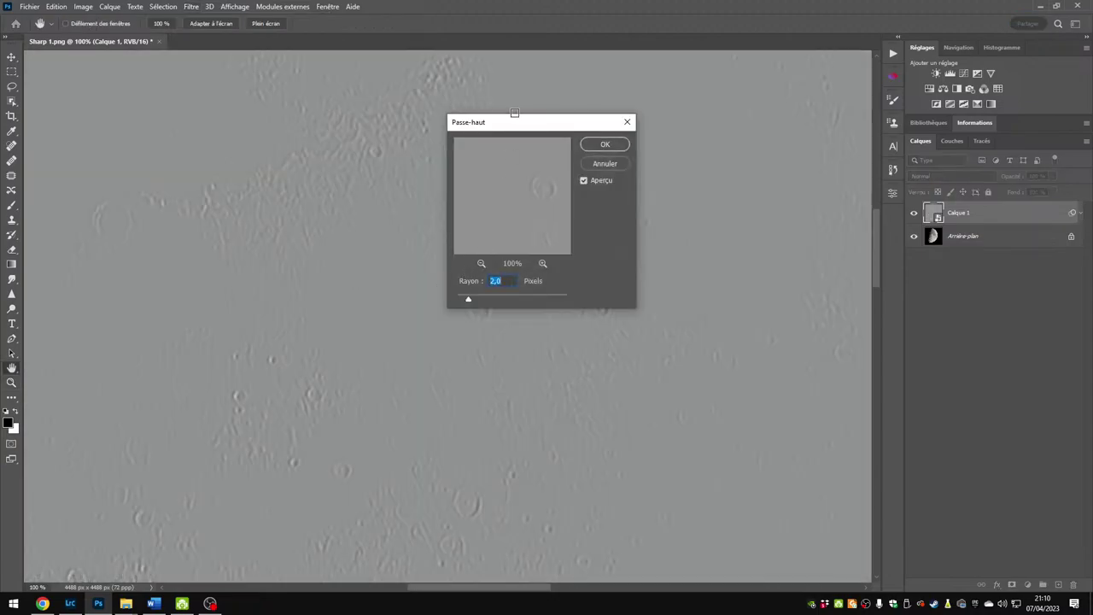
drag(516, 127, 646, 166)
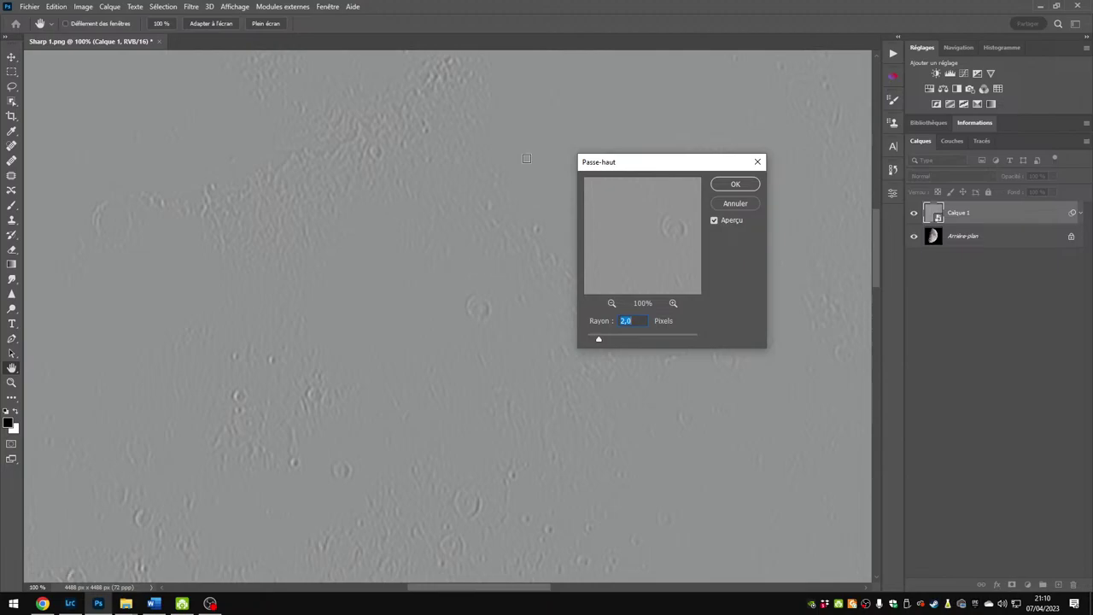
drag(630, 163, 615, 197)
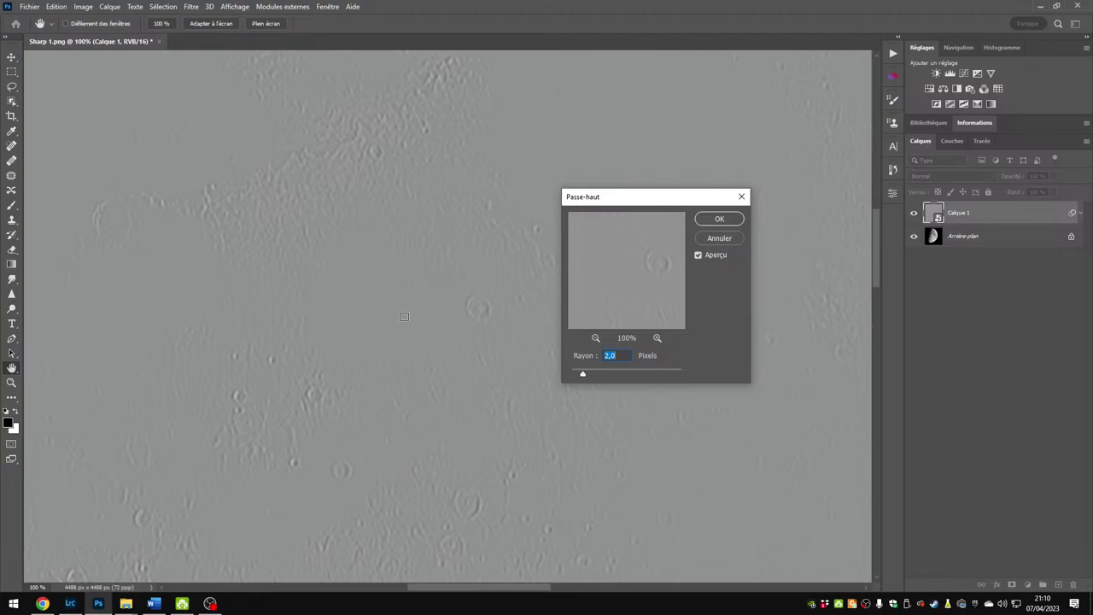
drag(594, 373, 614, 373)
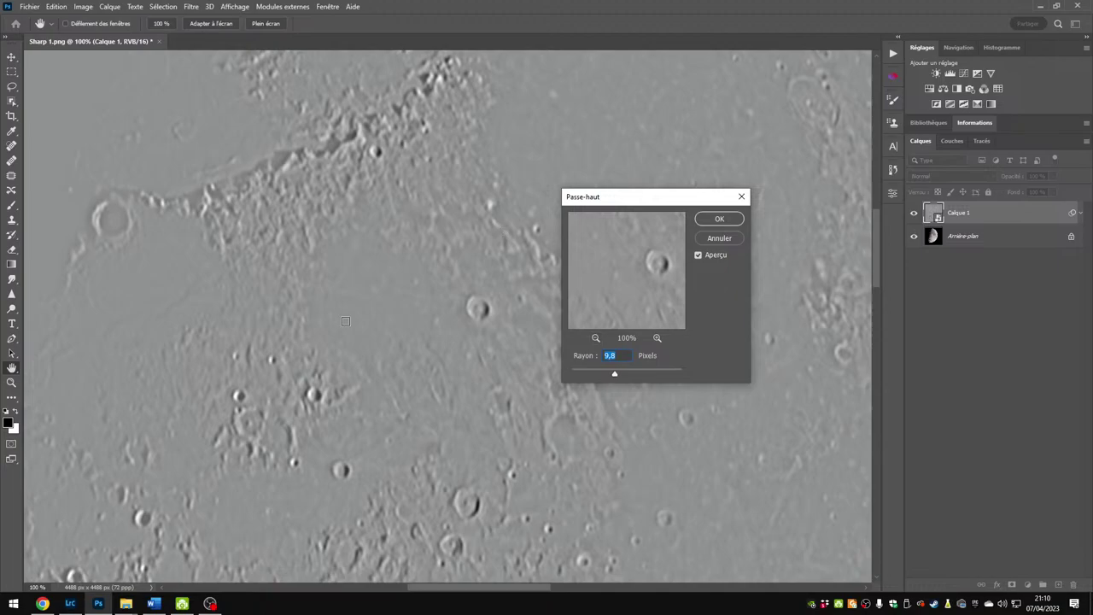
drag(581, 369, 577, 371)
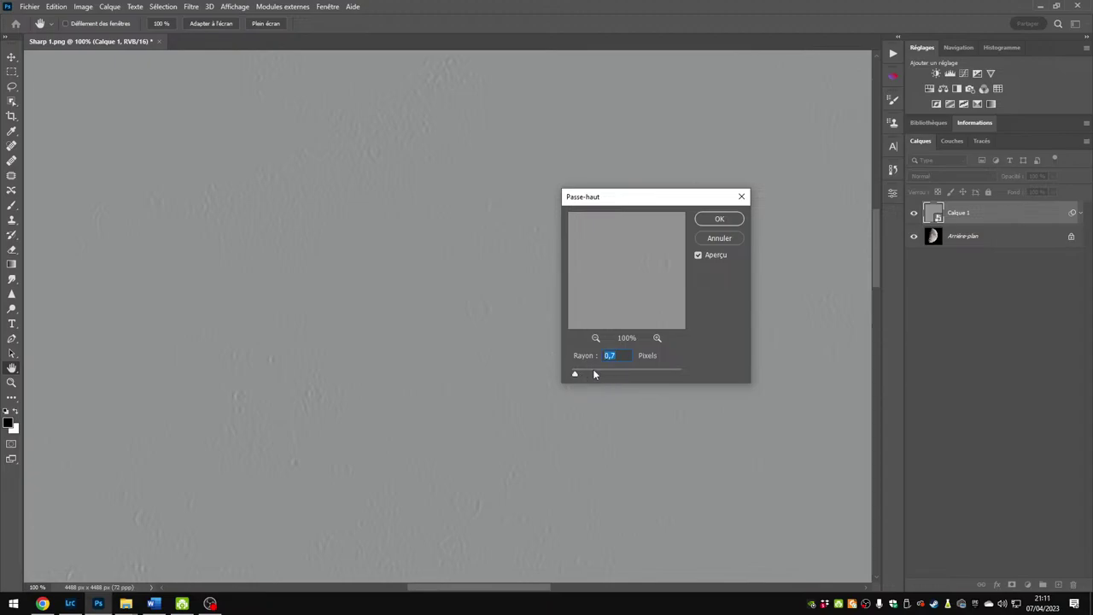
text(2)
key(Return)
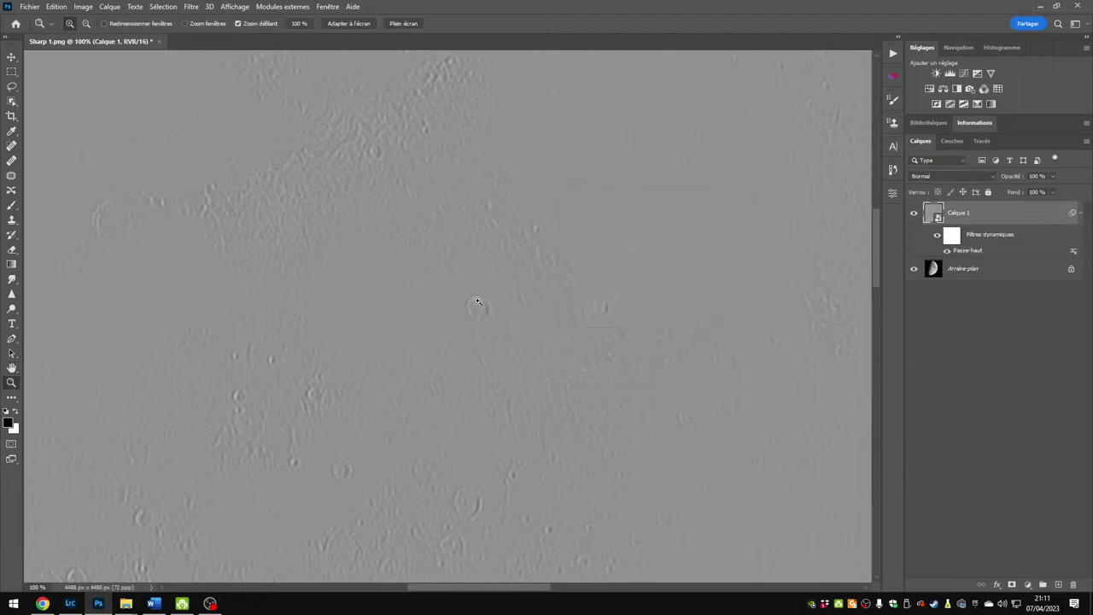
Step: Set the High Pass layer's blend mode to Incrustation and toggle its visibility to compare the sharpening
click(932, 176)
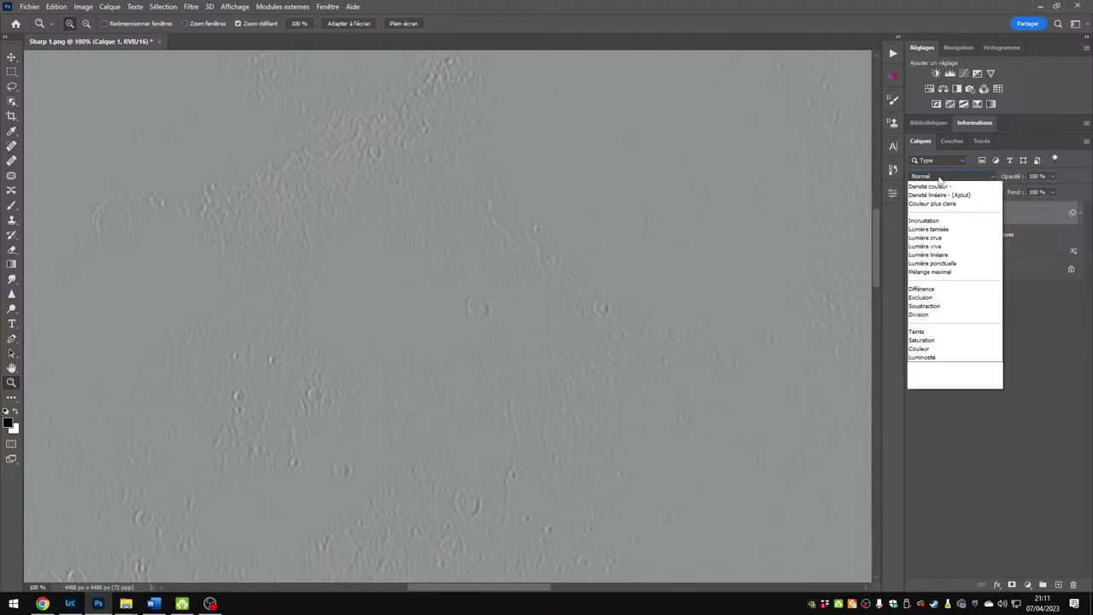
click(934, 173)
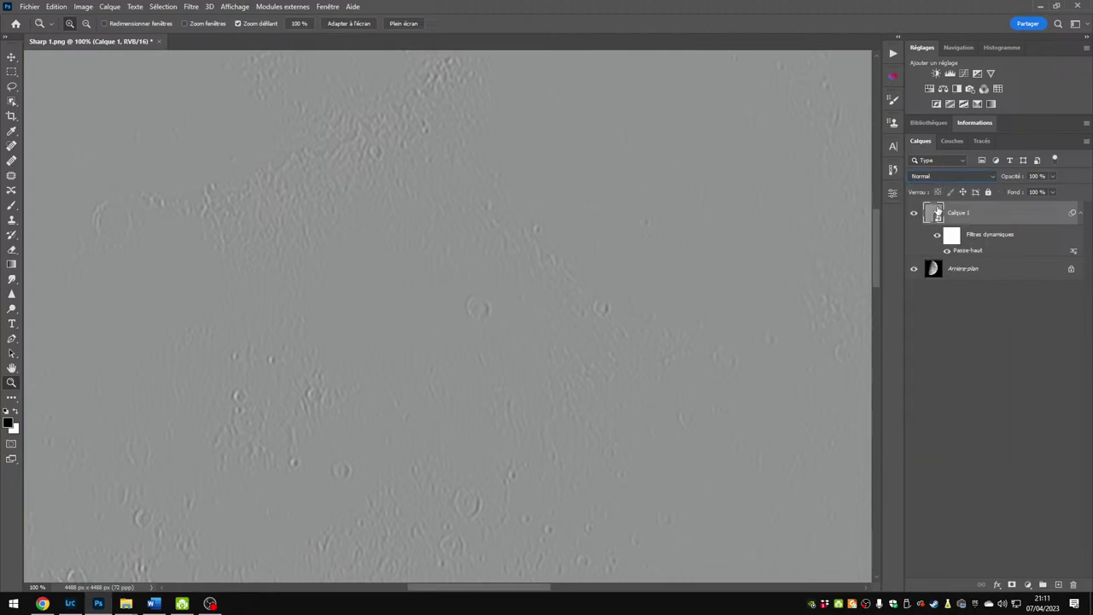
click(949, 178)
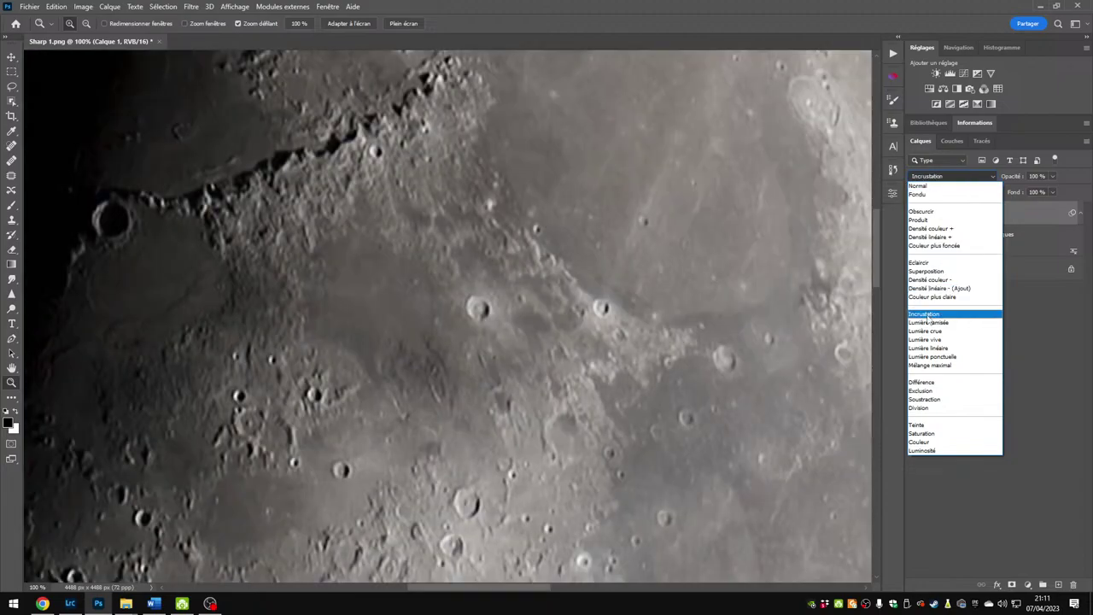
click(927, 316)
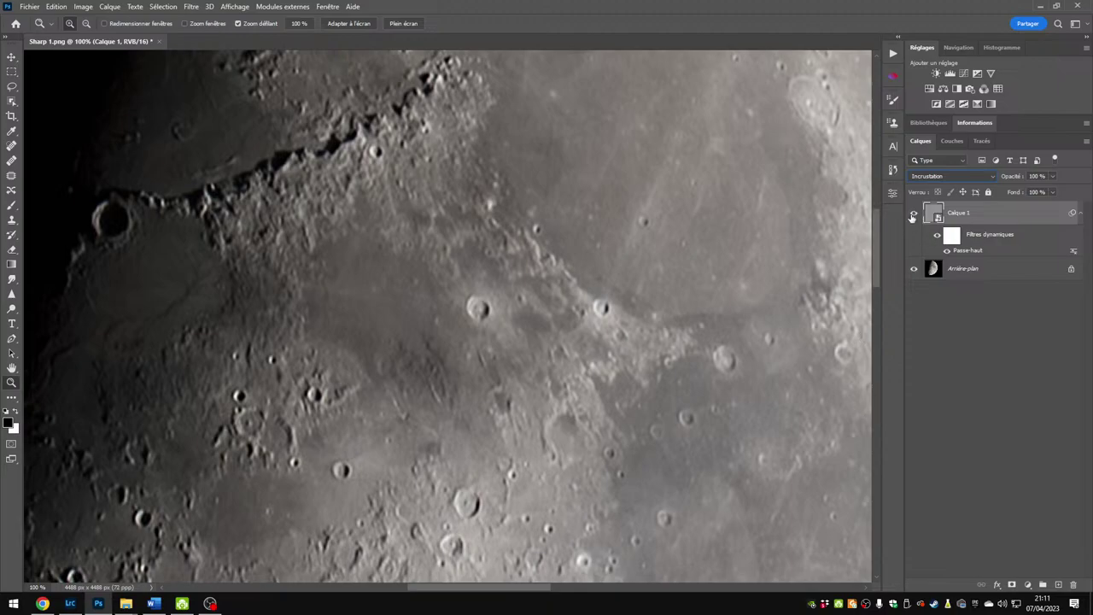
click(912, 216)
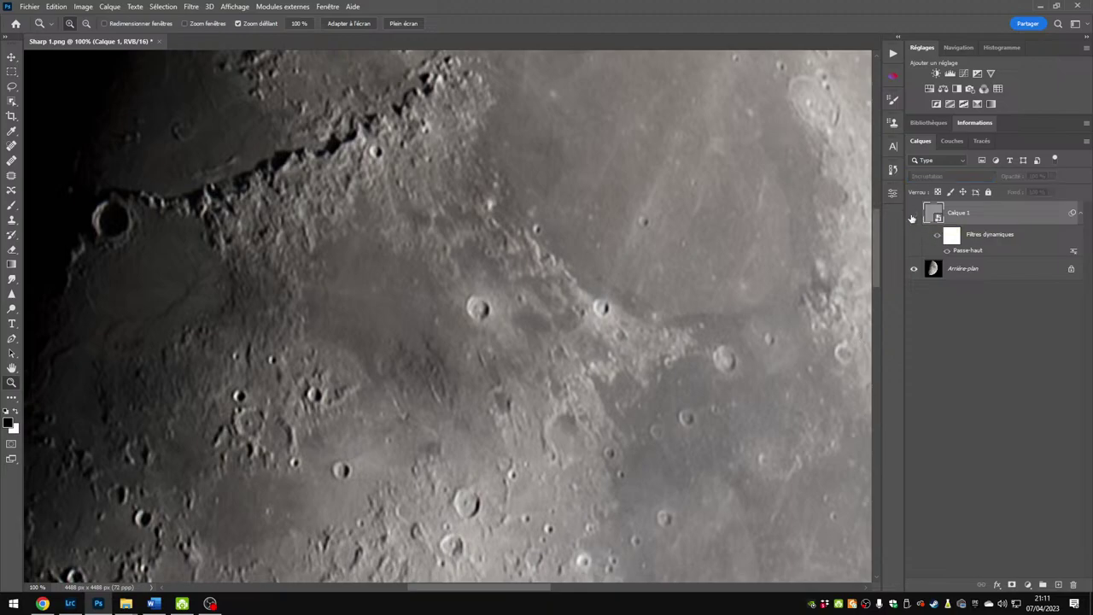
click(912, 216)
click(912, 216)
click(913, 214)
Step: Undo the Incrustation blend mode and the High Pass filter on Calque 1
key(alt+shift+n)
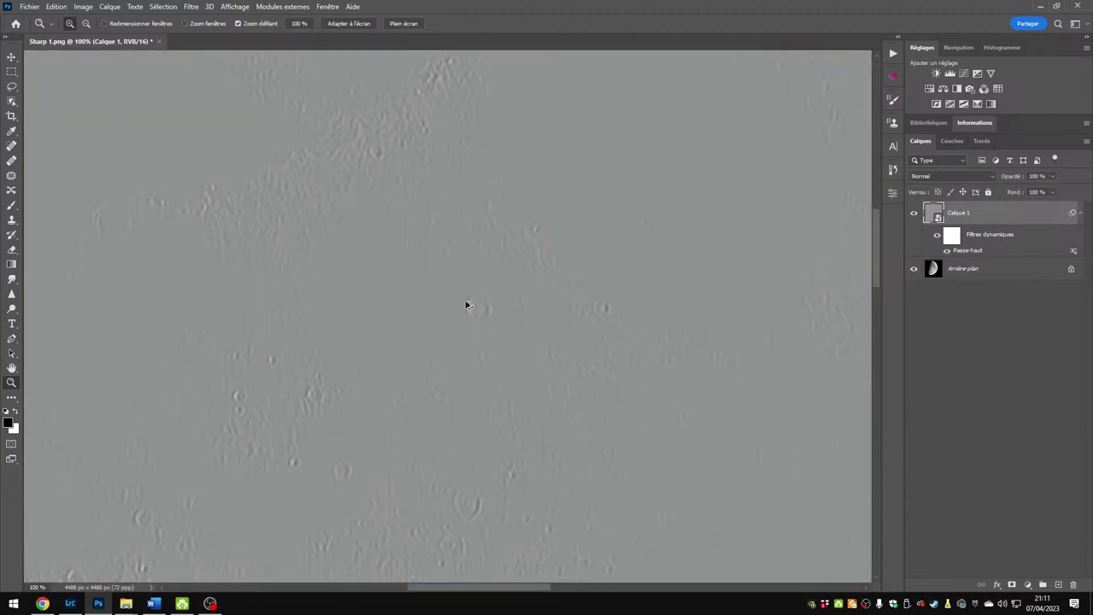
key(ctrl+z)
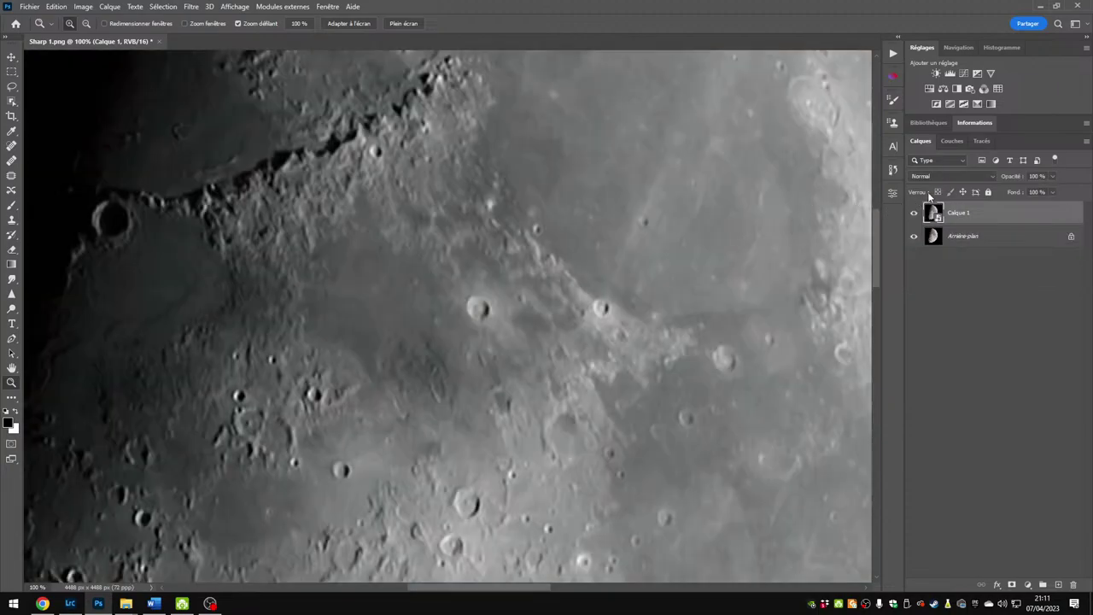
Step: Set Calque 1 to the Incrustation blend mode and apply a High Pass smart filter with a 2-pixel radius
click(935, 181)
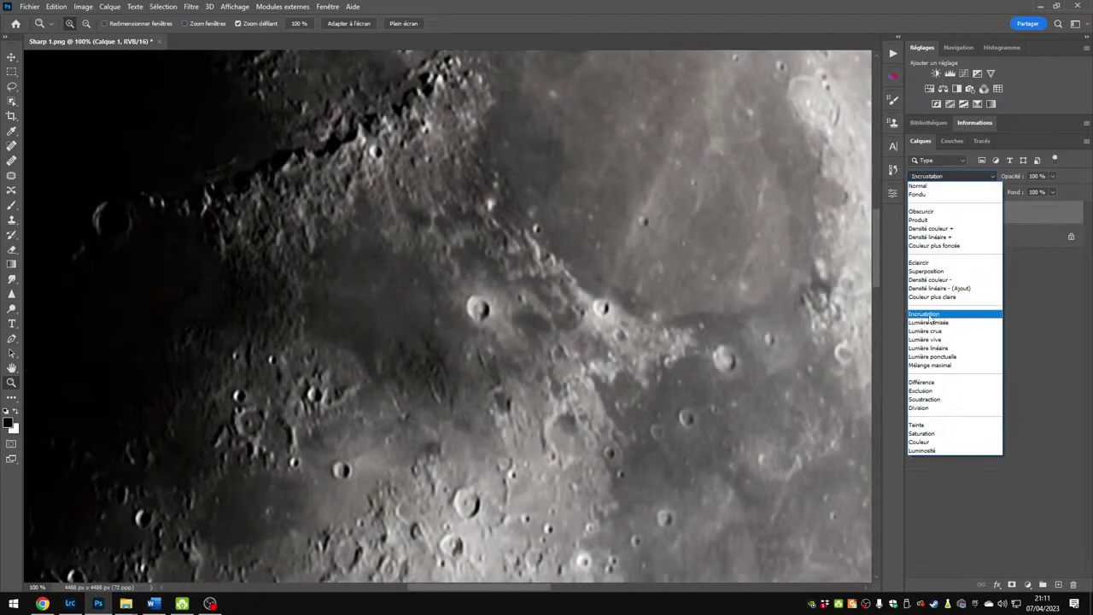
click(929, 314)
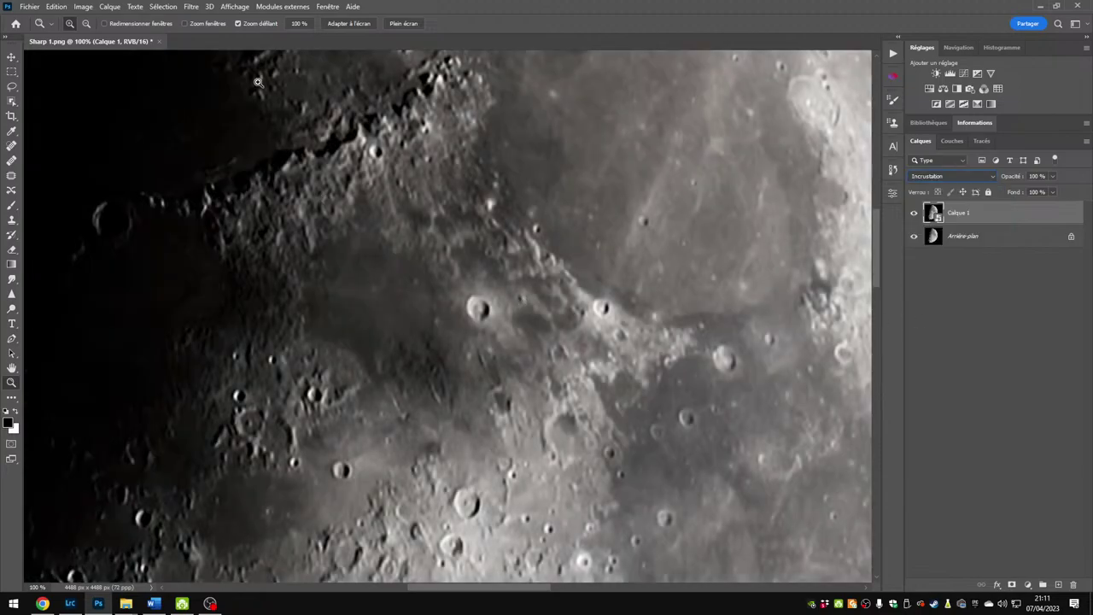
click(191, 6)
mouse_move(266, 251)
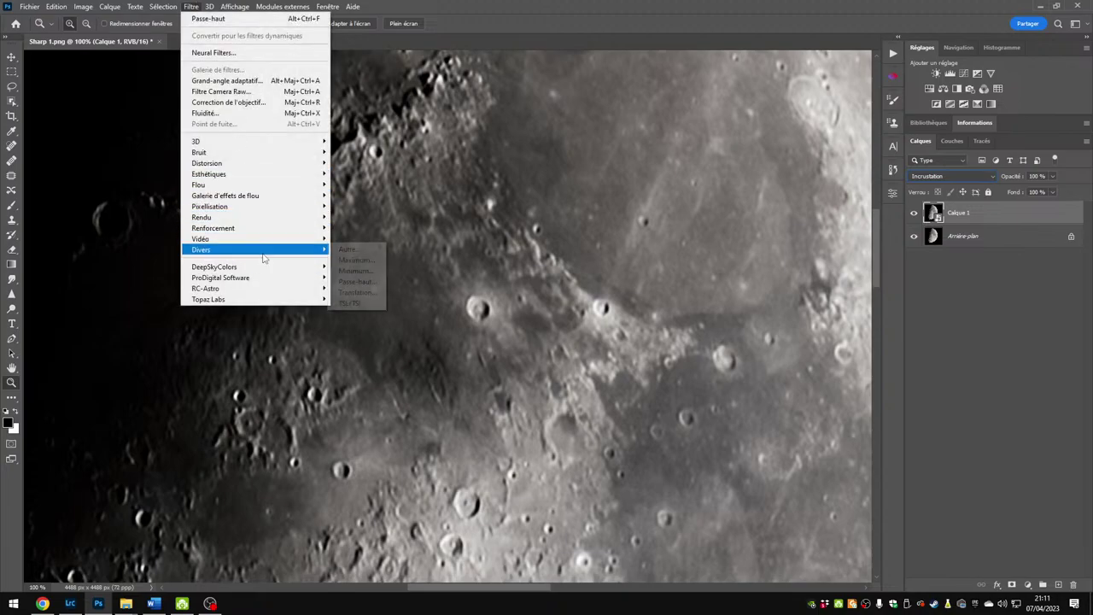
click(369, 282)
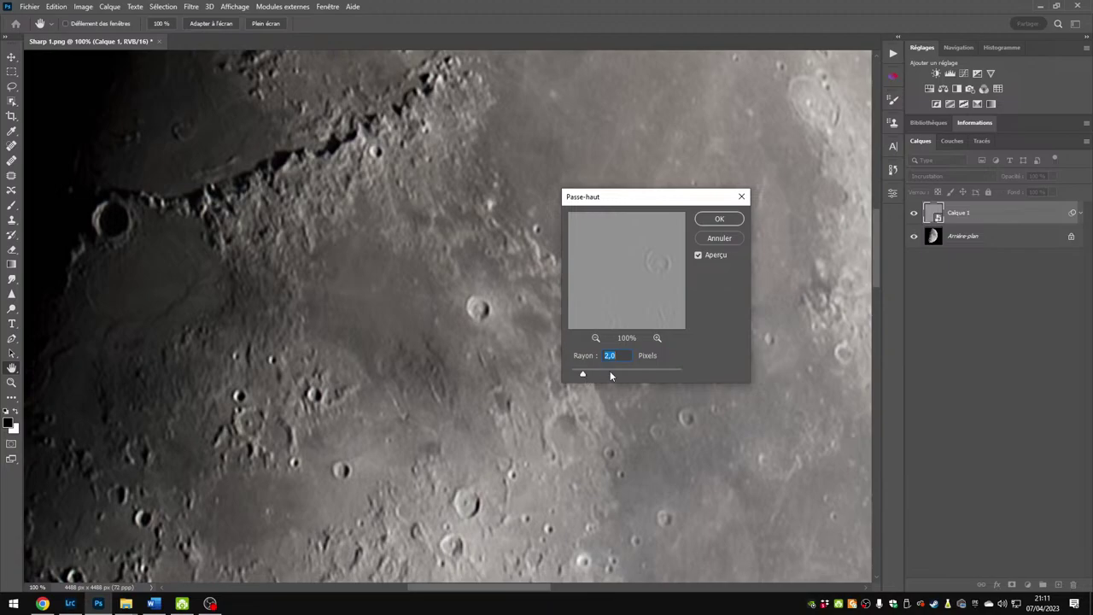
drag(584, 374, 586, 374)
text(2)
key(Return)
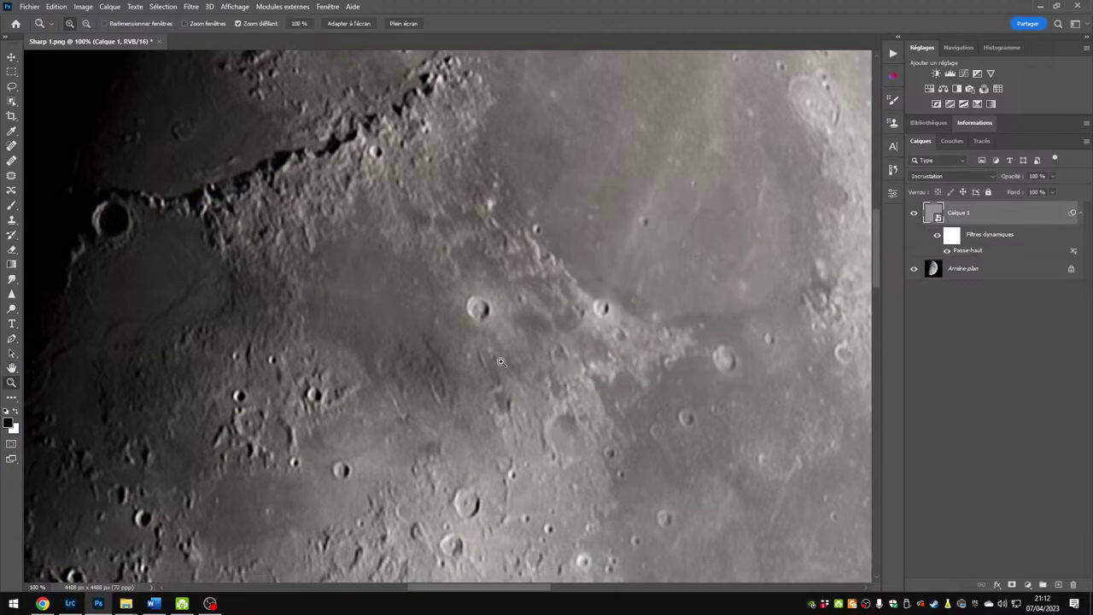
Step: Examine the sharpened Moon at several zoom levels, checking the craters along the terminator, the maria and the whole disc
scroll(521, 367, down, 5)
scroll(524, 363, down, 3)
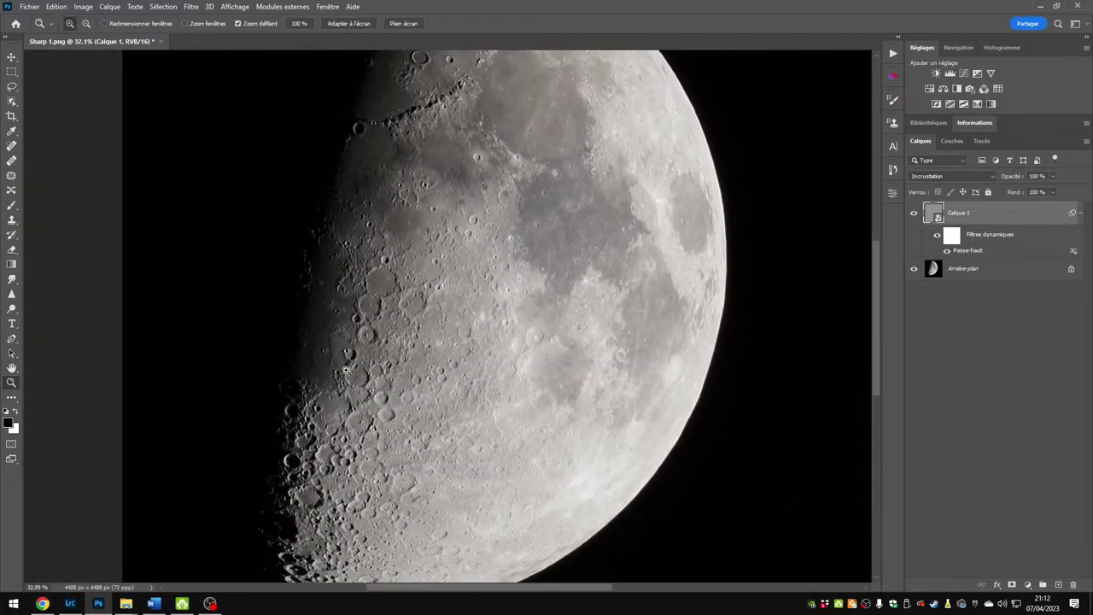
click(431, 328)
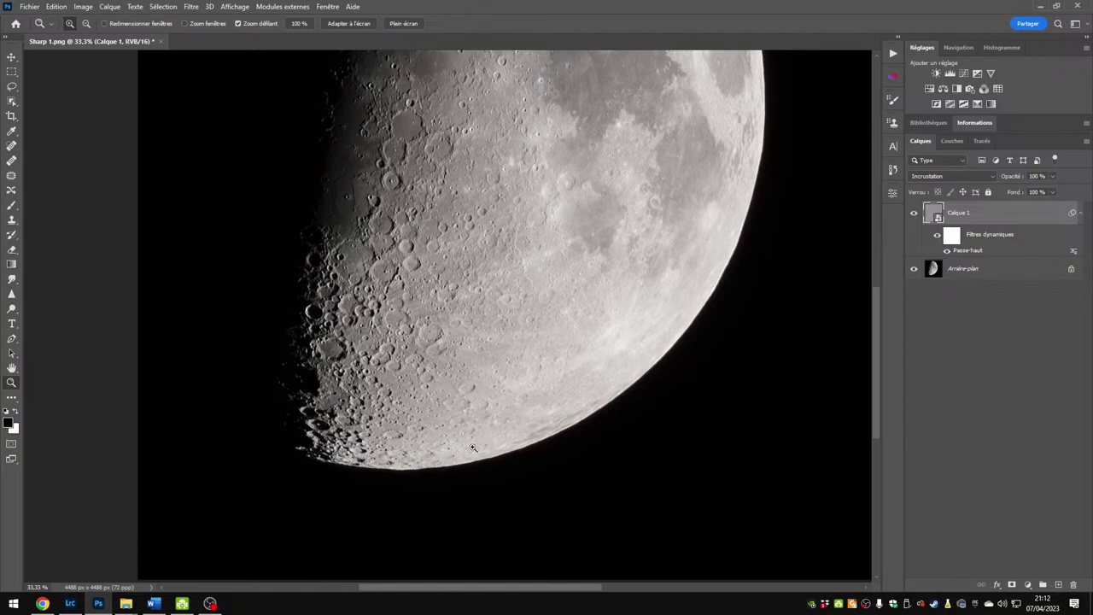
scroll(441, 360, up, 1)
scroll(441, 360, up, 3)
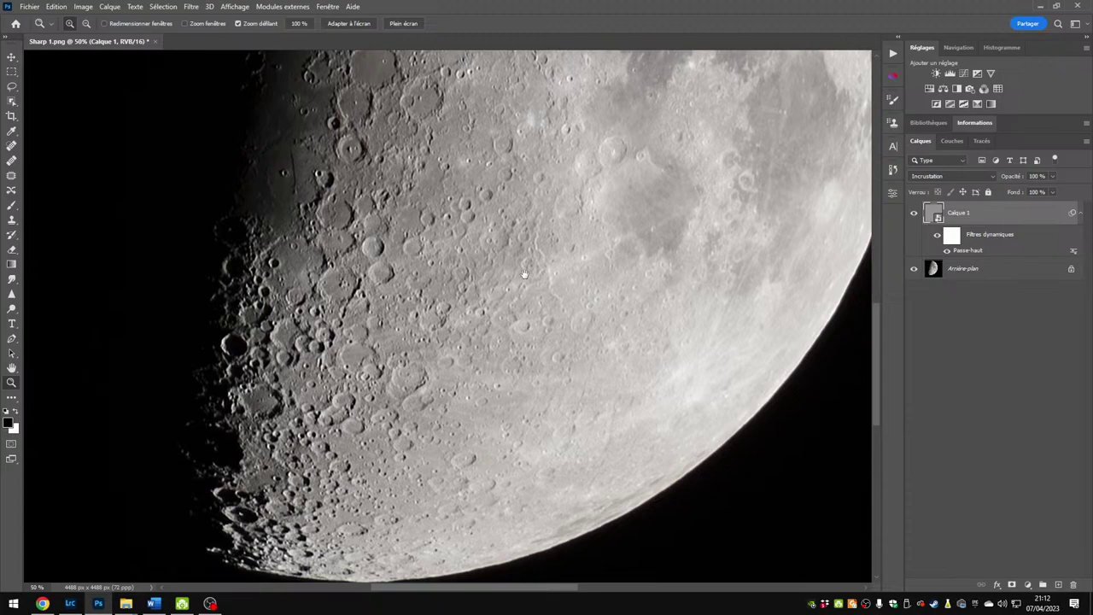
drag(525, 275, 434, 347)
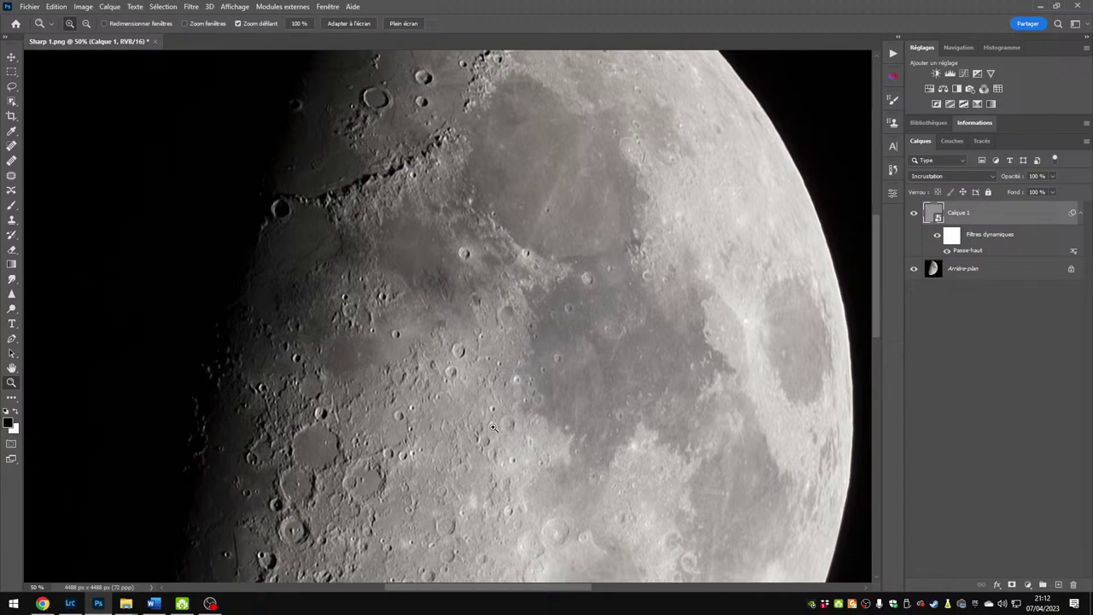
alt+click(518, 410)
scroll(597, 493, down, 3)
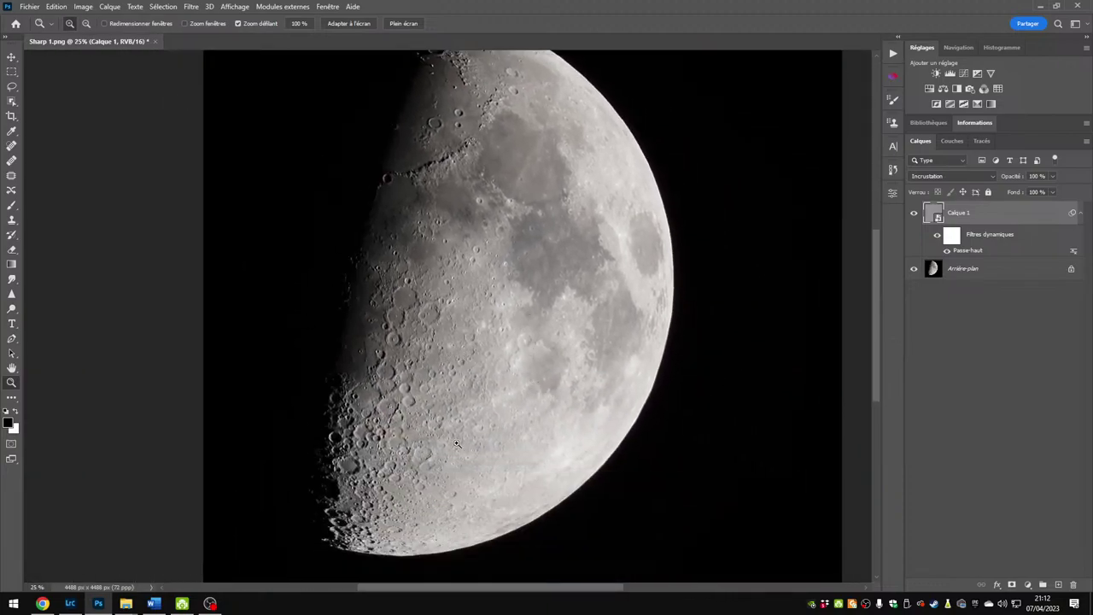
scroll(550, 291, up, 2)
scroll(550, 290, right, 1)
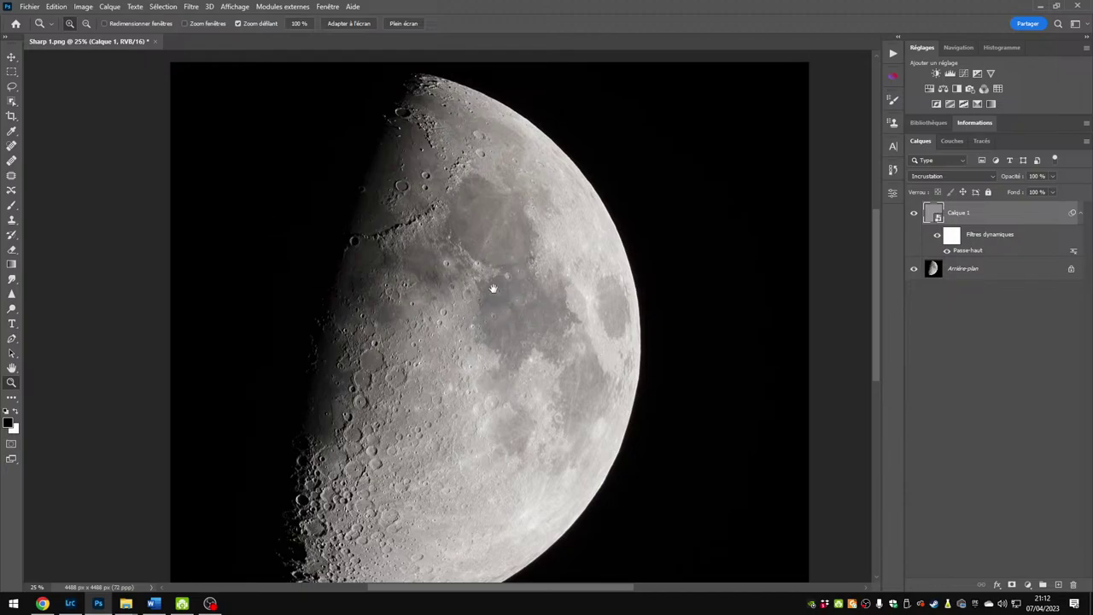
drag(496, 285, 474, 294)
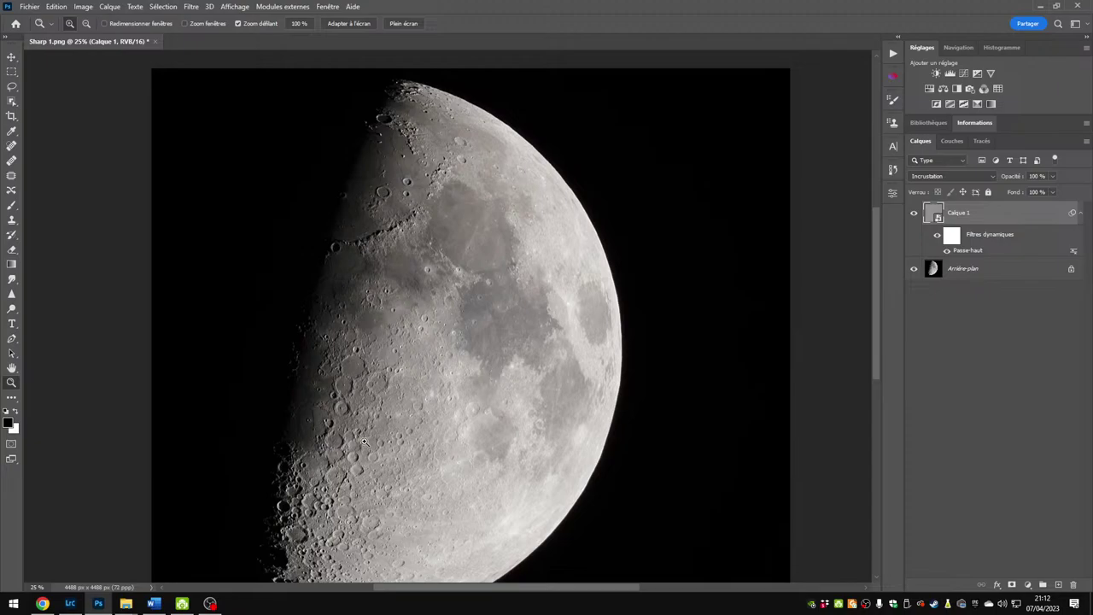
alt+click(478, 376)
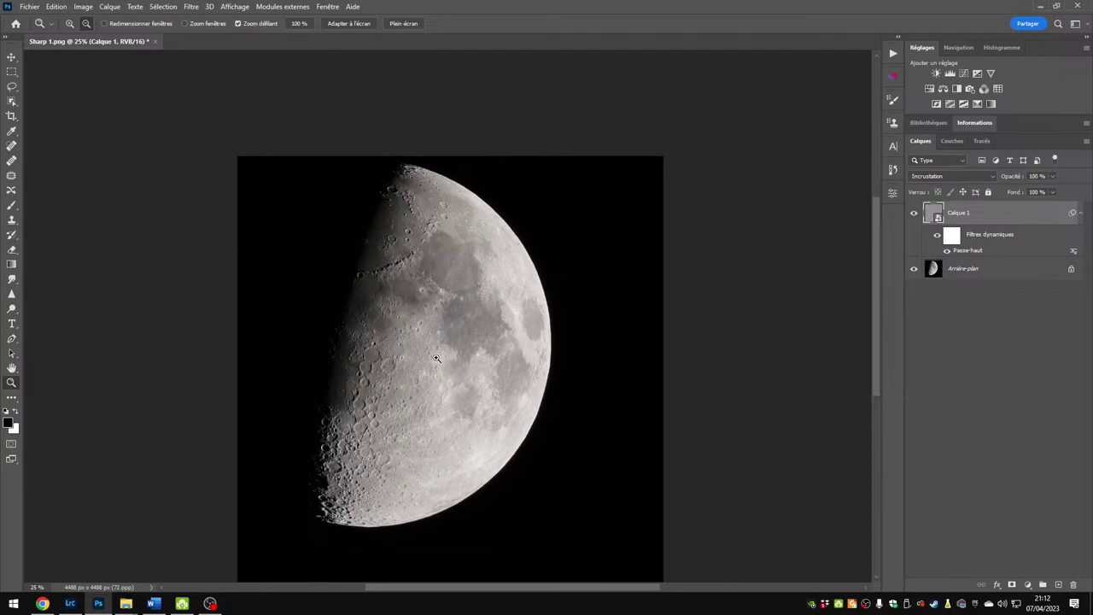
alt+click(436, 359)
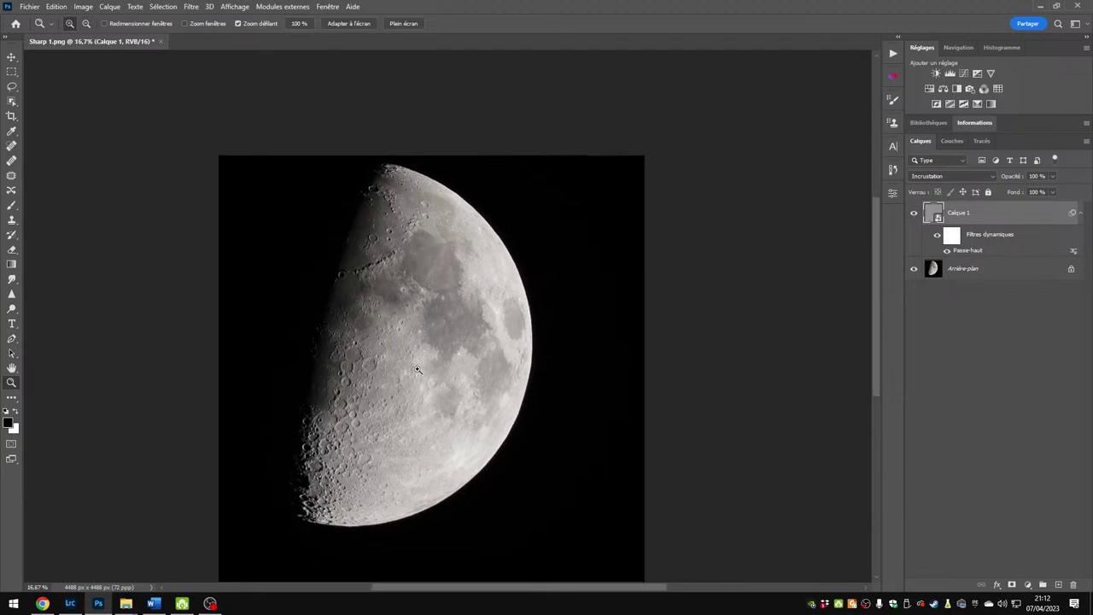
click(415, 328)
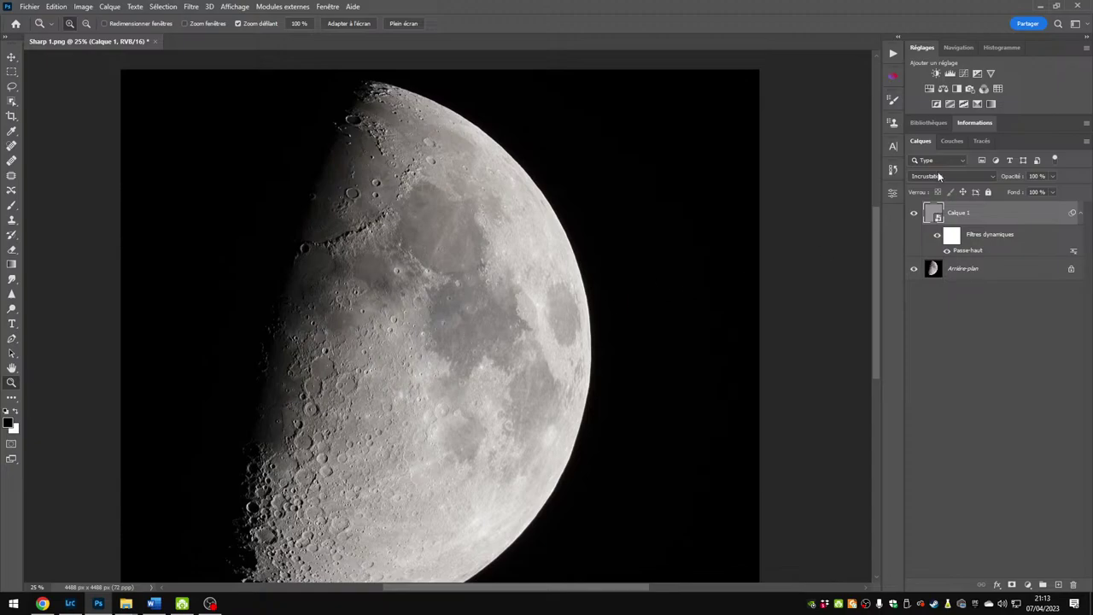
click(1088, 26)
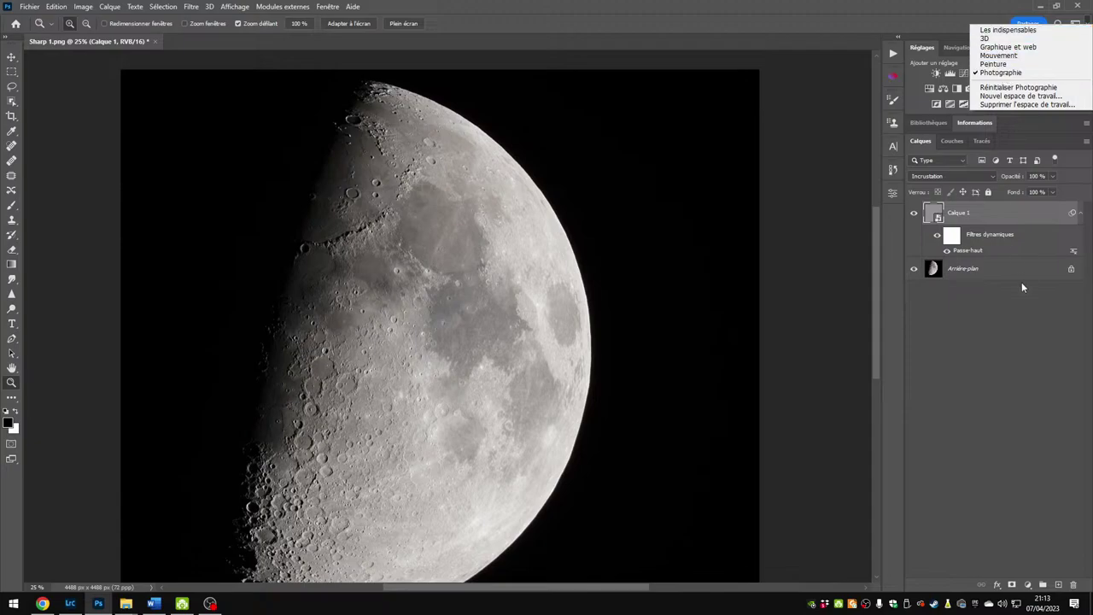
click(1000, 324)
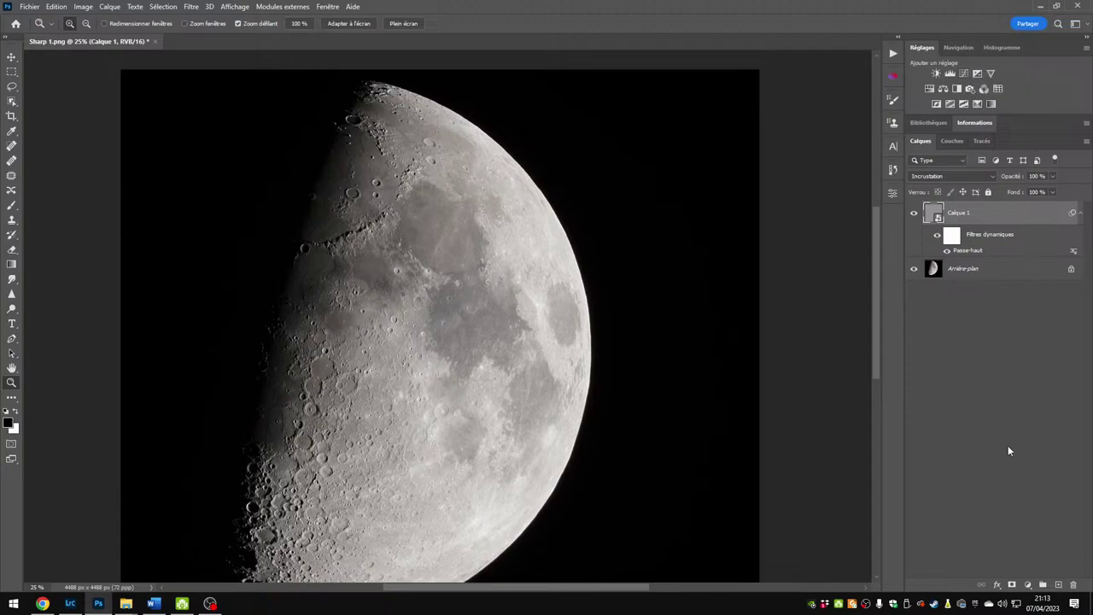
click(1027, 585)
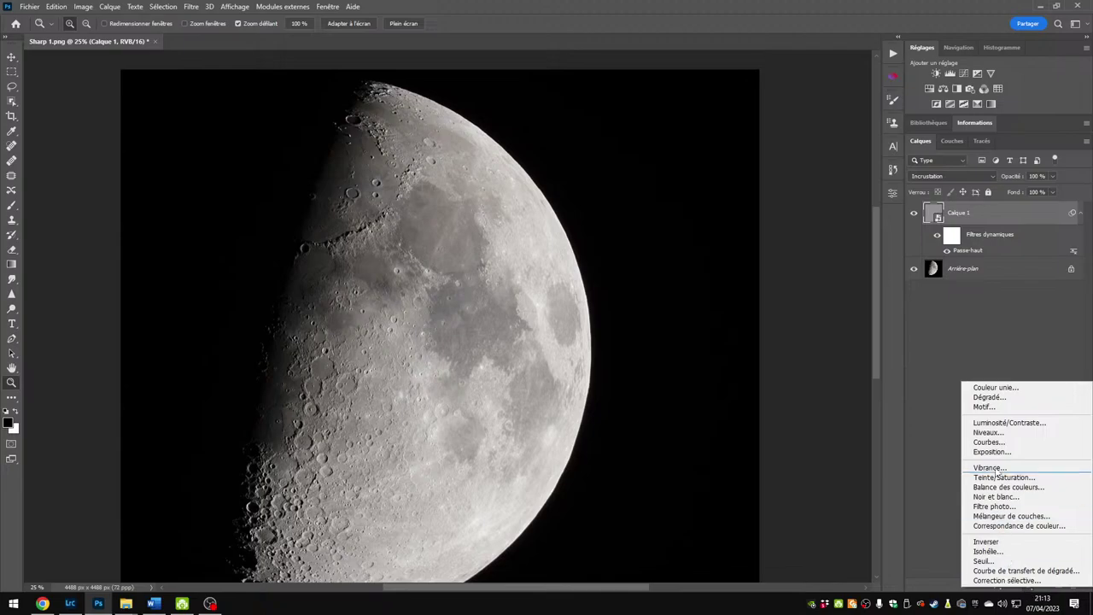
click(931, 375)
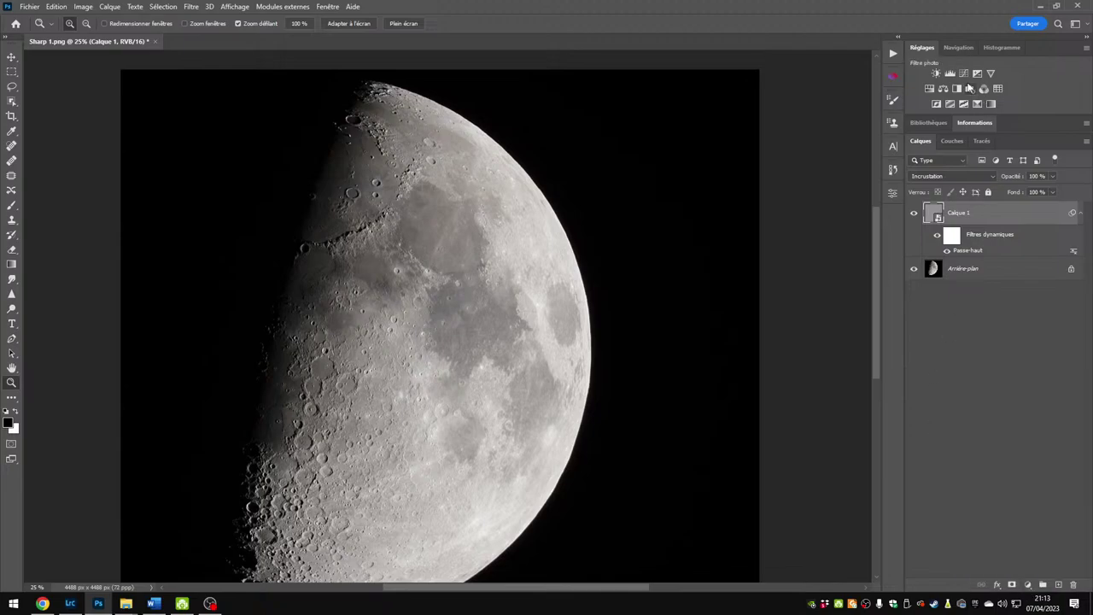
Step: Add a Vibrance adjustment layer above Calque 1 with Saturation at +100 and duplicate it twice
click(992, 73)
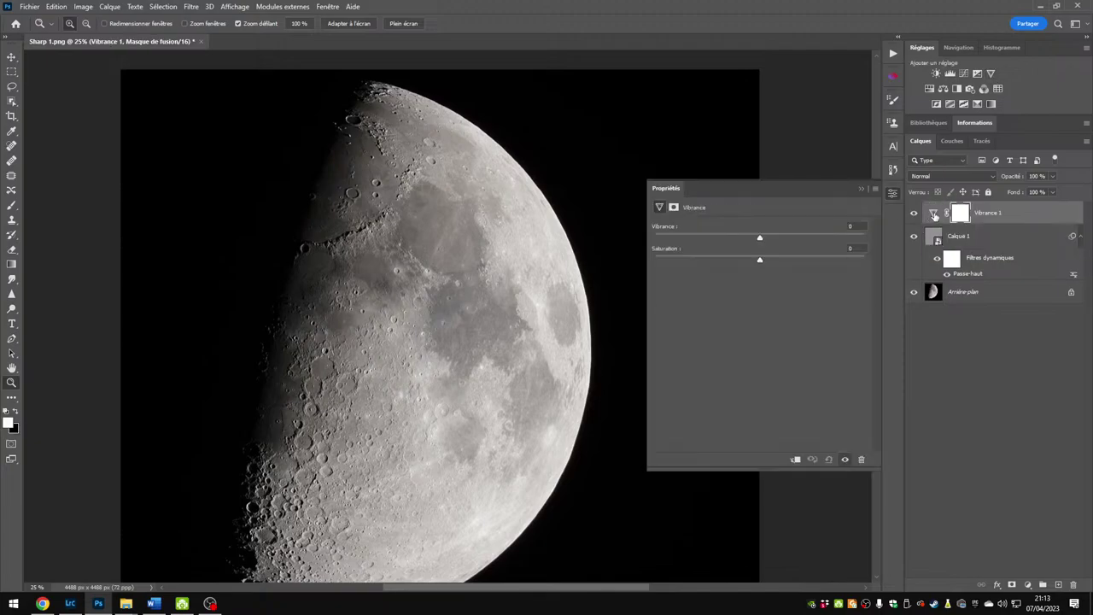
click(934, 215)
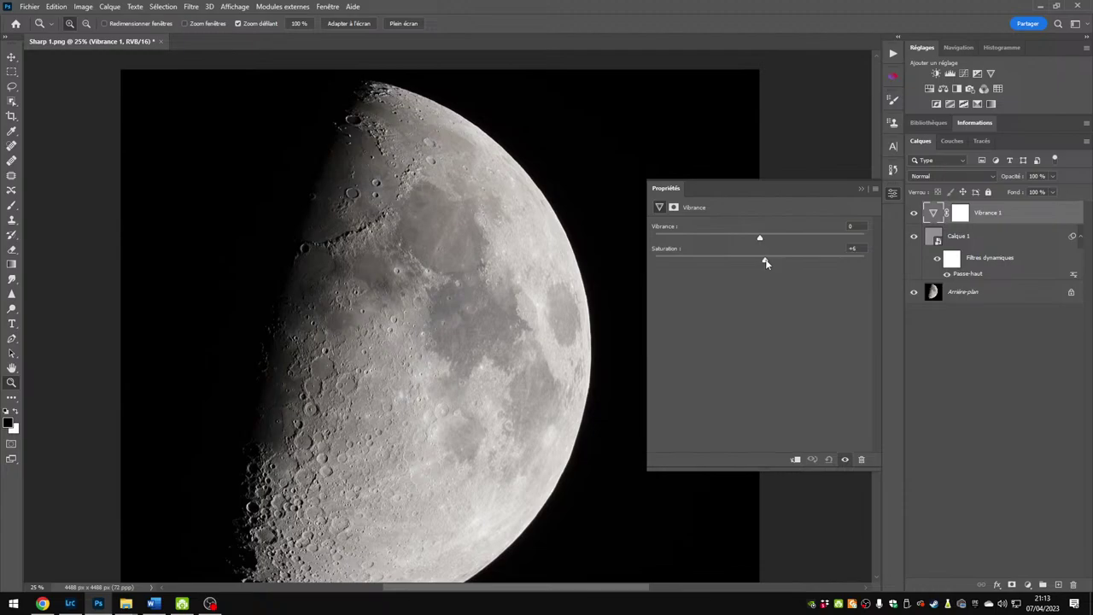
drag(761, 259, 924, 261)
key(ctrl+j)
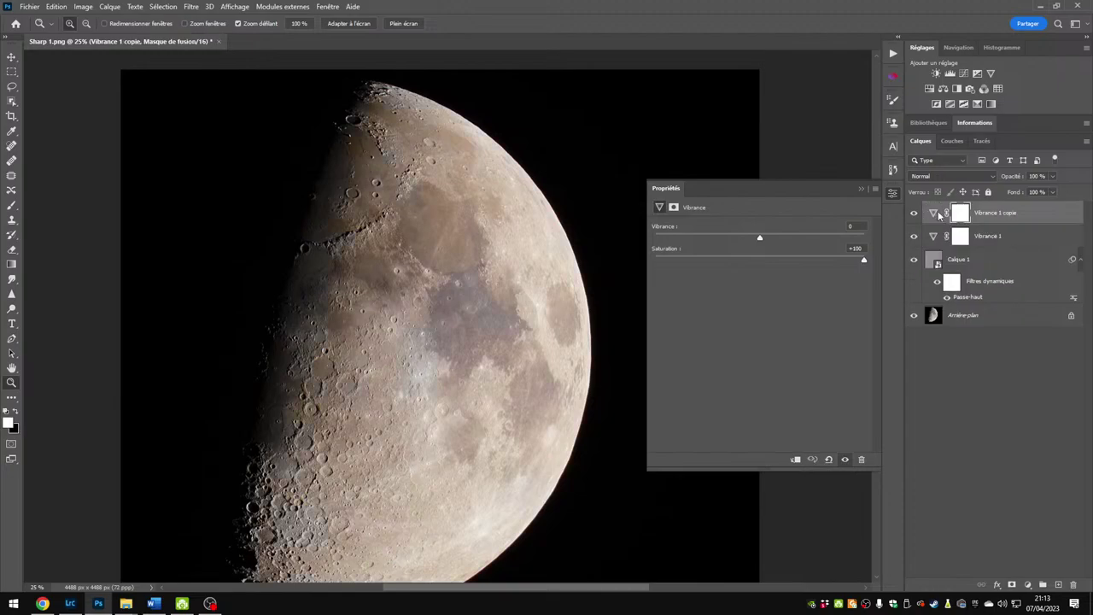
key(ctrl+j)
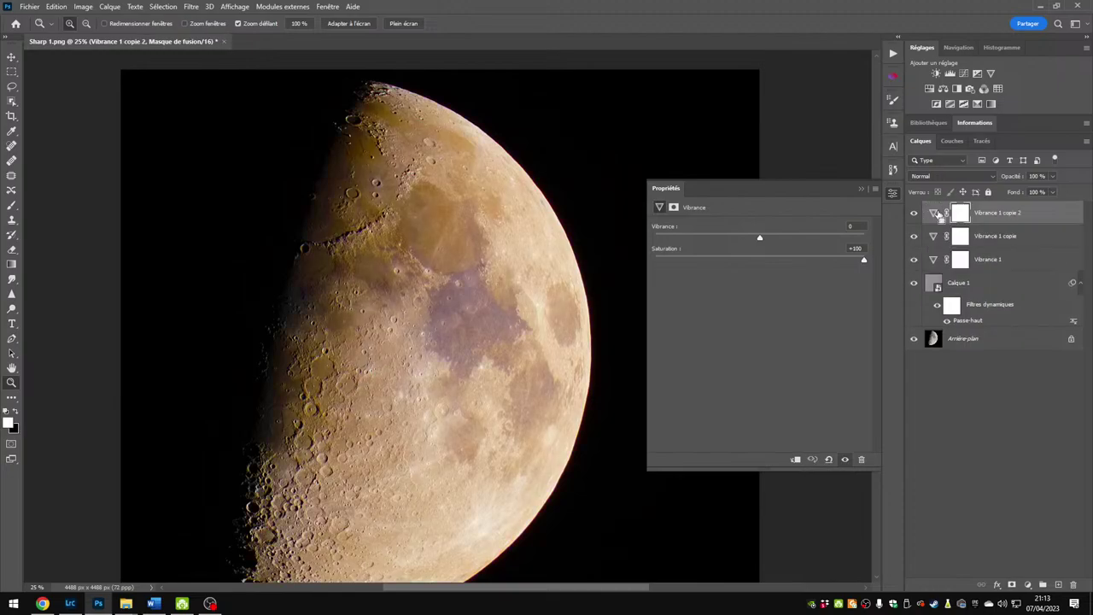
click(893, 193)
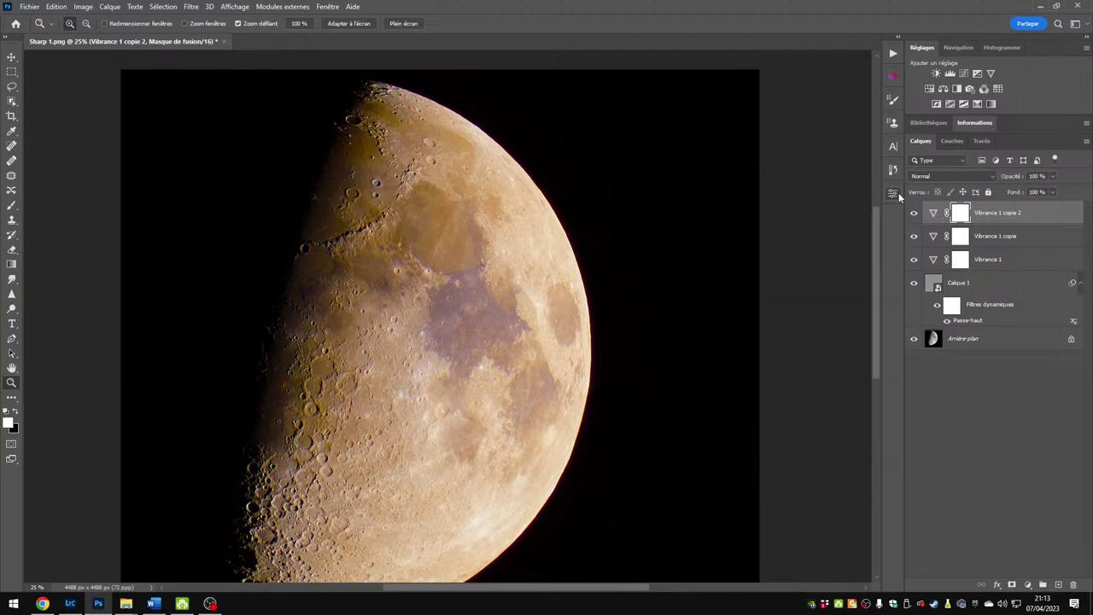
drag(493, 363, 525, 345)
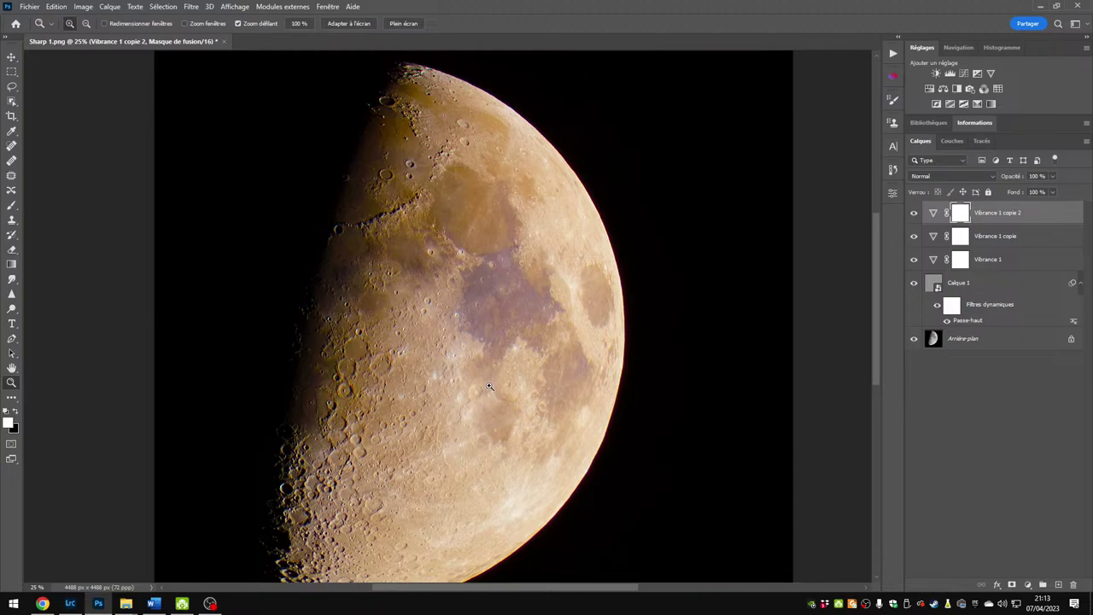
Step: Add a Curves adjustment layer above the Vibrance layers and set its blend mode to Couleur
click(966, 73)
click(934, 217)
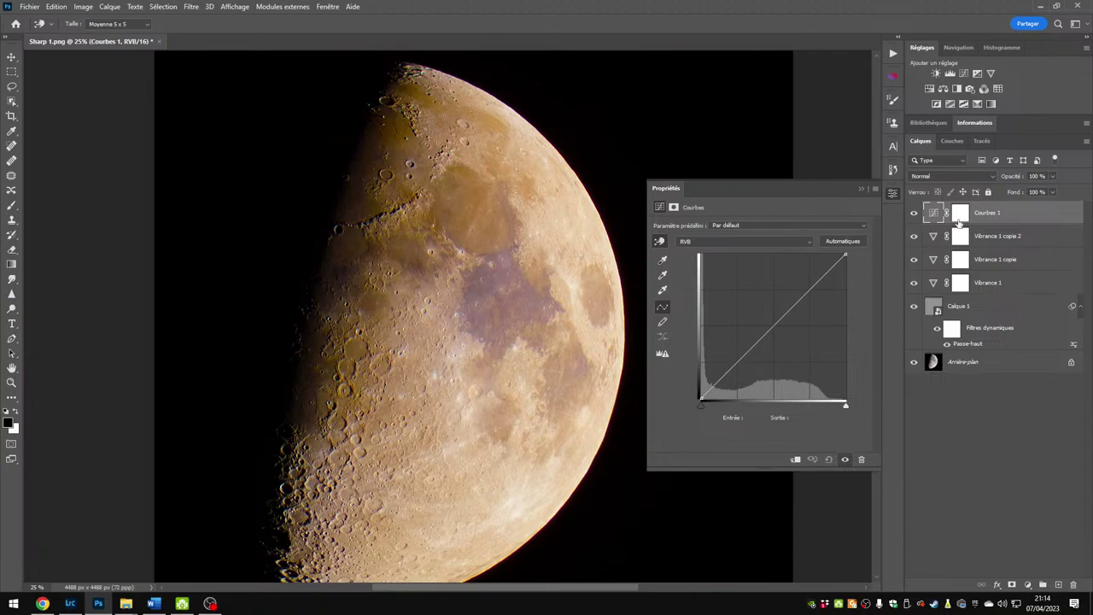
click(929, 175)
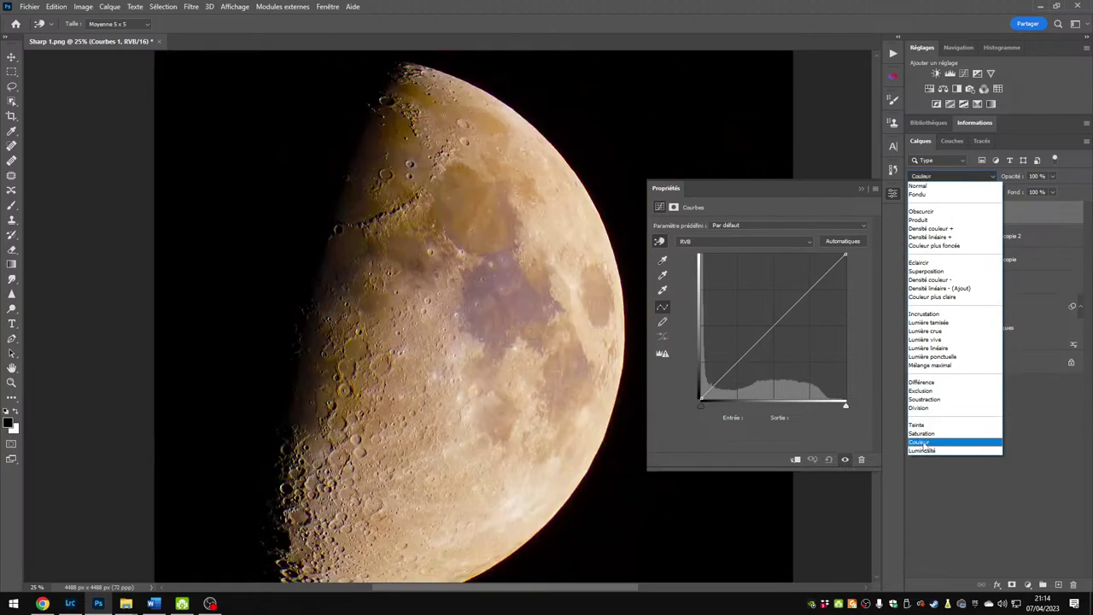
click(920, 442)
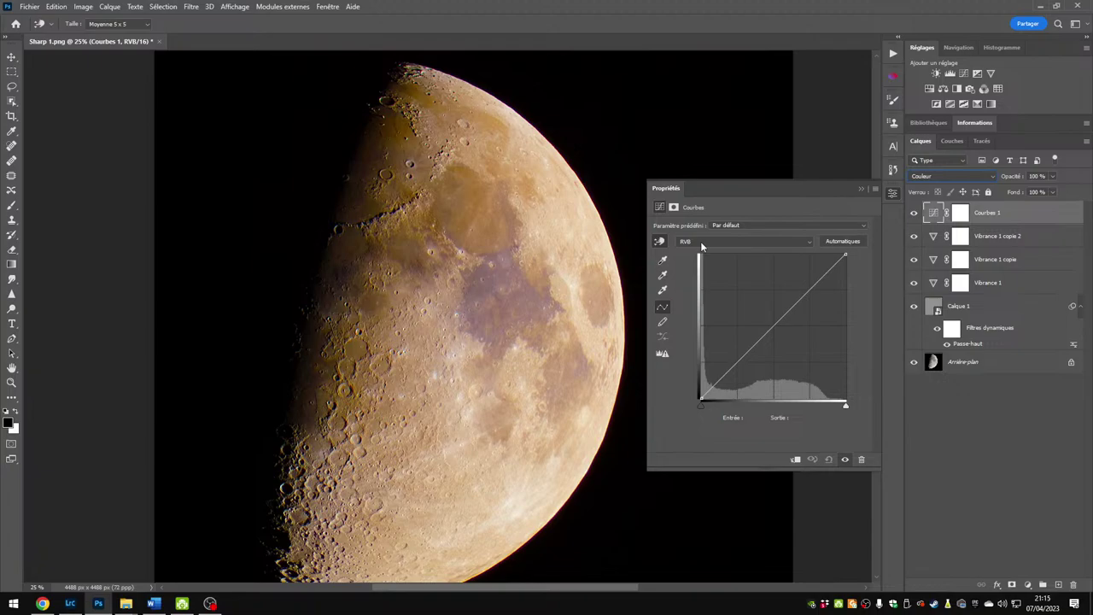
Step: Raise the midtones of the Curves layer's blue channel slightly to reduce the Moon's yellow cast
click(700, 241)
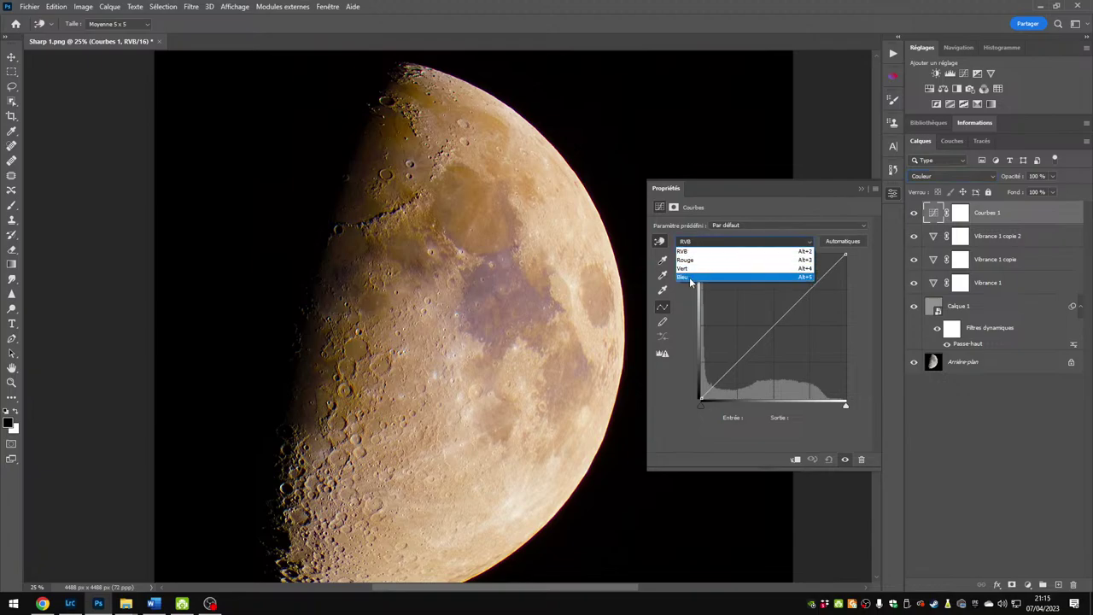
click(690, 278)
drag(774, 326, 761, 321)
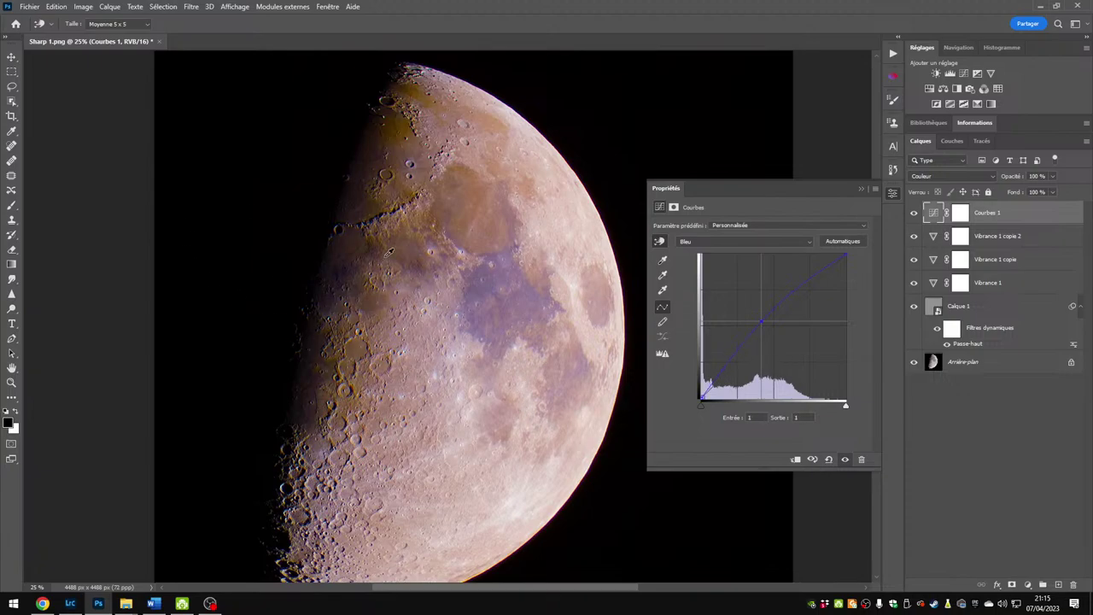
click(892, 194)
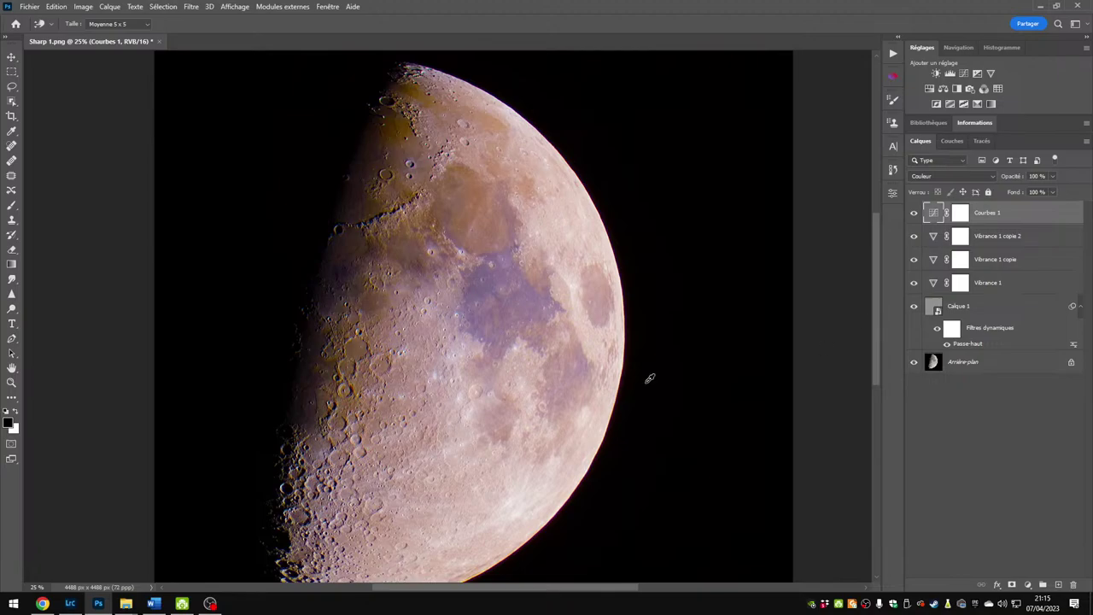
Step: Rotate the canvas view to examine the Moon's colours in another orientation, and return it to upright
drag(514, 279, 540, 292)
key(r)
drag(732, 366, 500, 154)
key(r)
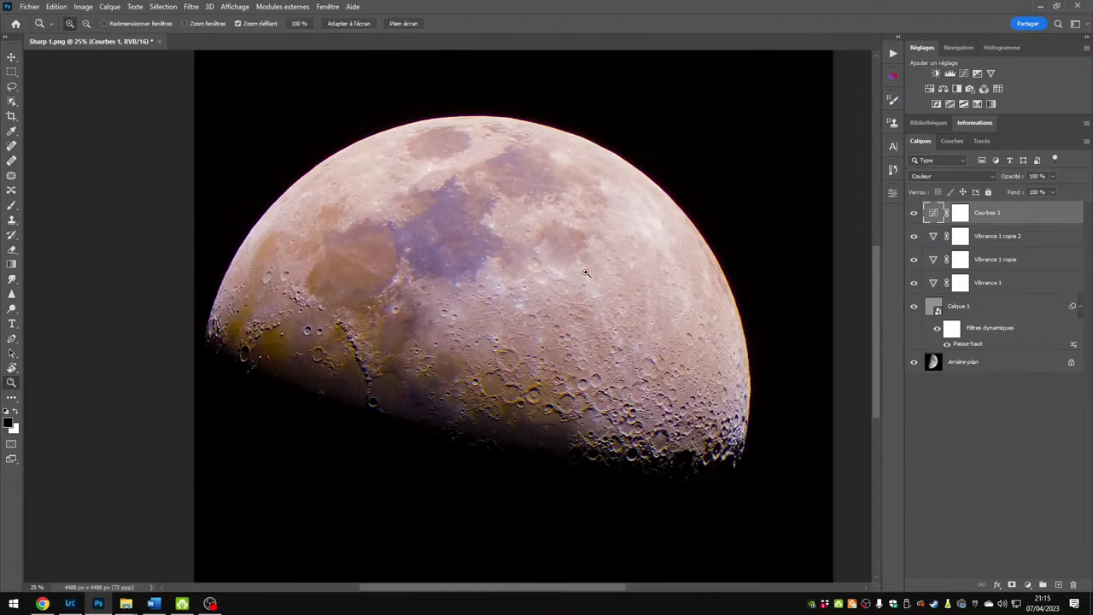
drag(582, 273, 453, 171)
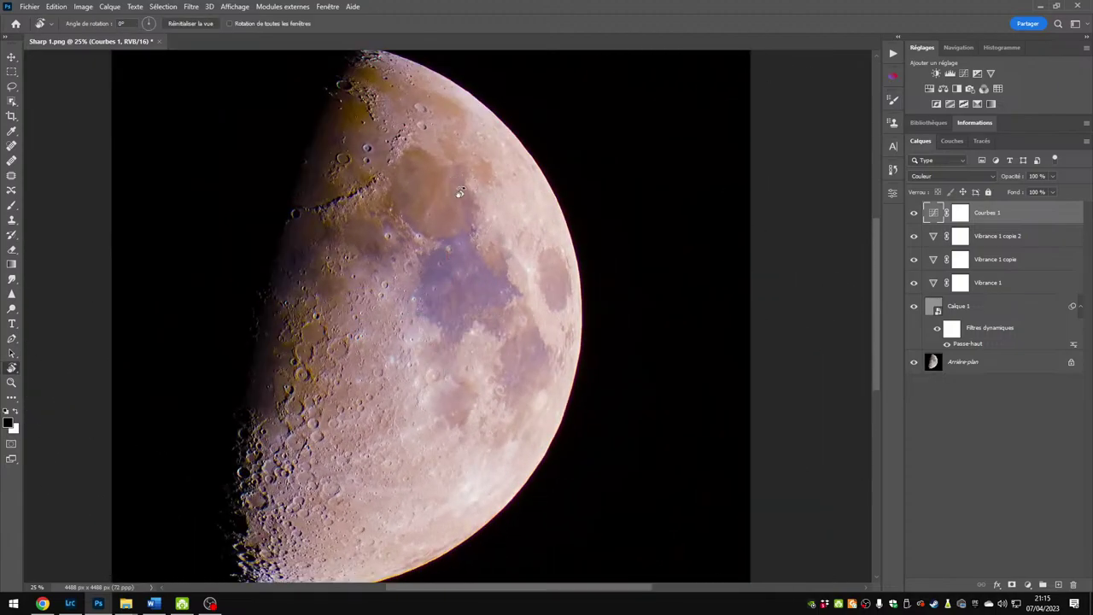
key(z)
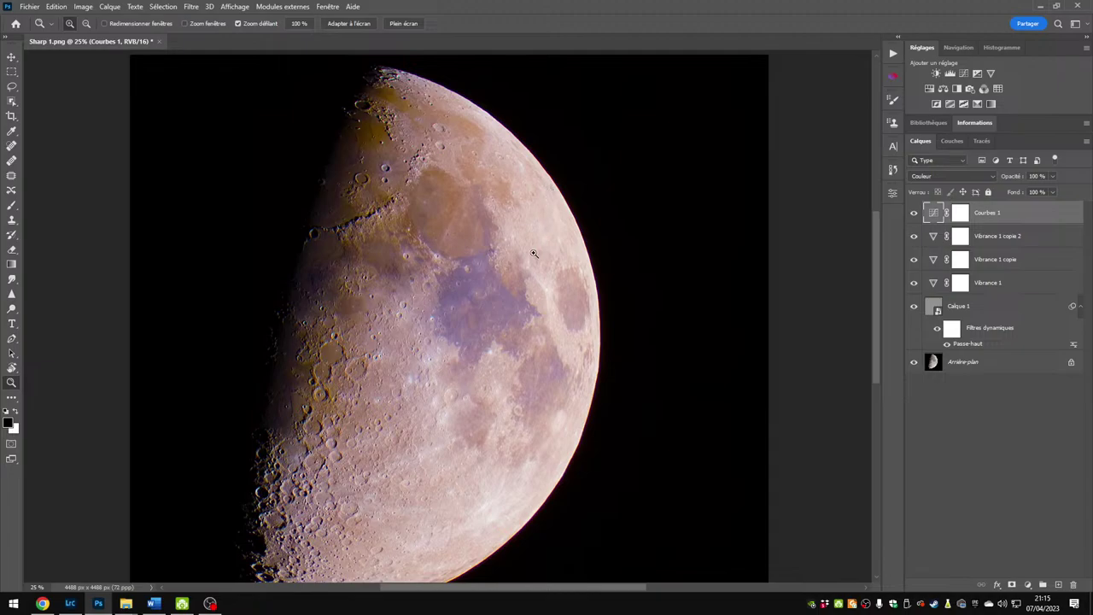
Step: Delete the top Curves layer and add a new Curves adjustment layer directly above Calque 1
click(914, 214)
key(Delete)
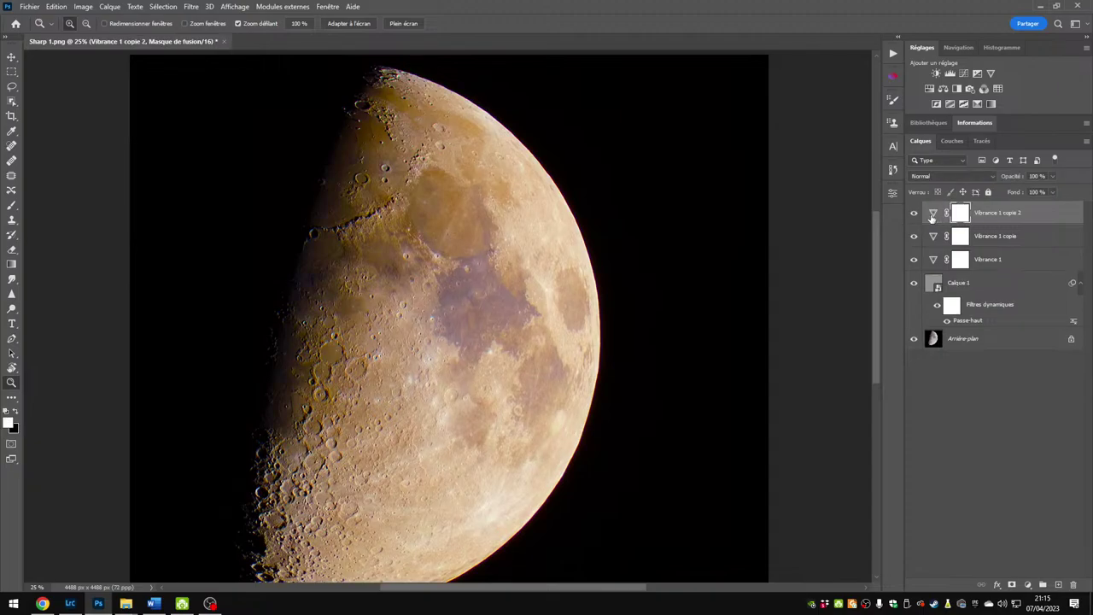
click(936, 285)
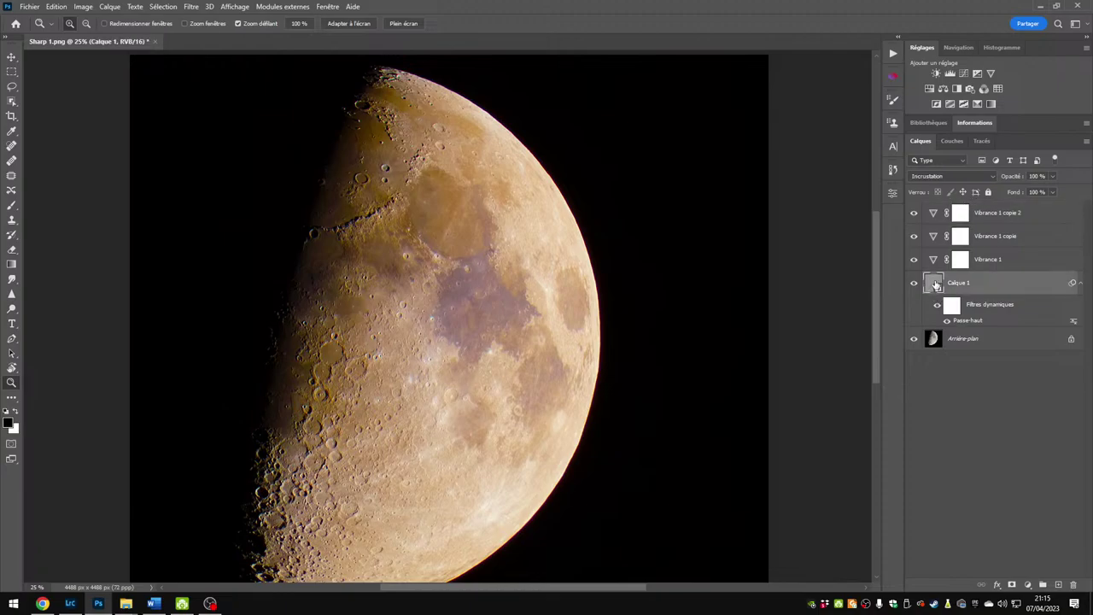
click(964, 74)
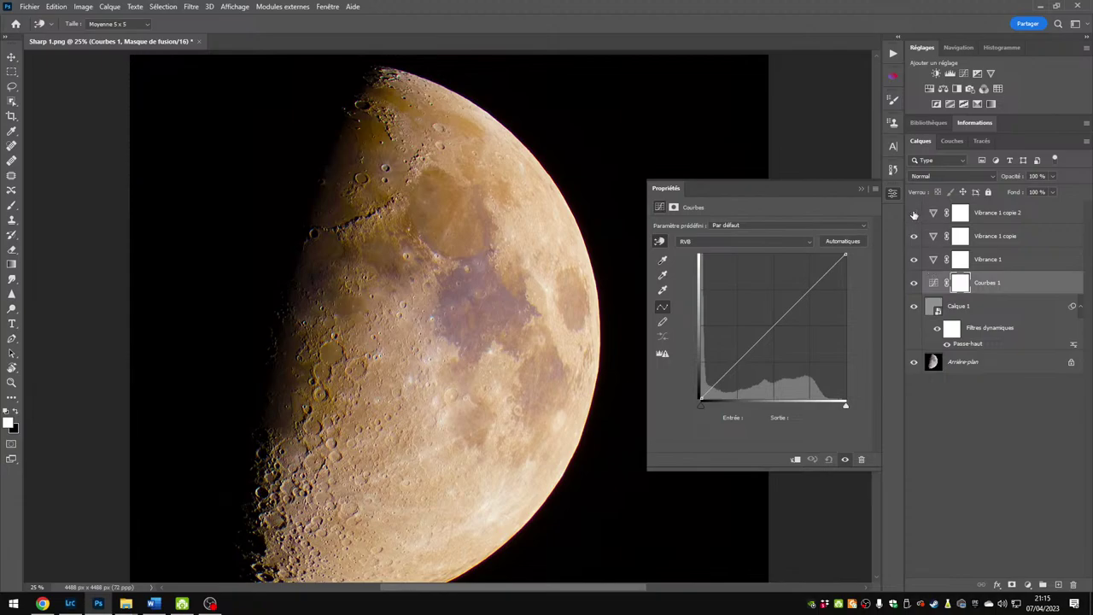
Step: Hide the three Vibrance layers and set the new Curves layer's blend mode to Couleur
drag(913, 214, 916, 260)
click(934, 282)
click(949, 176)
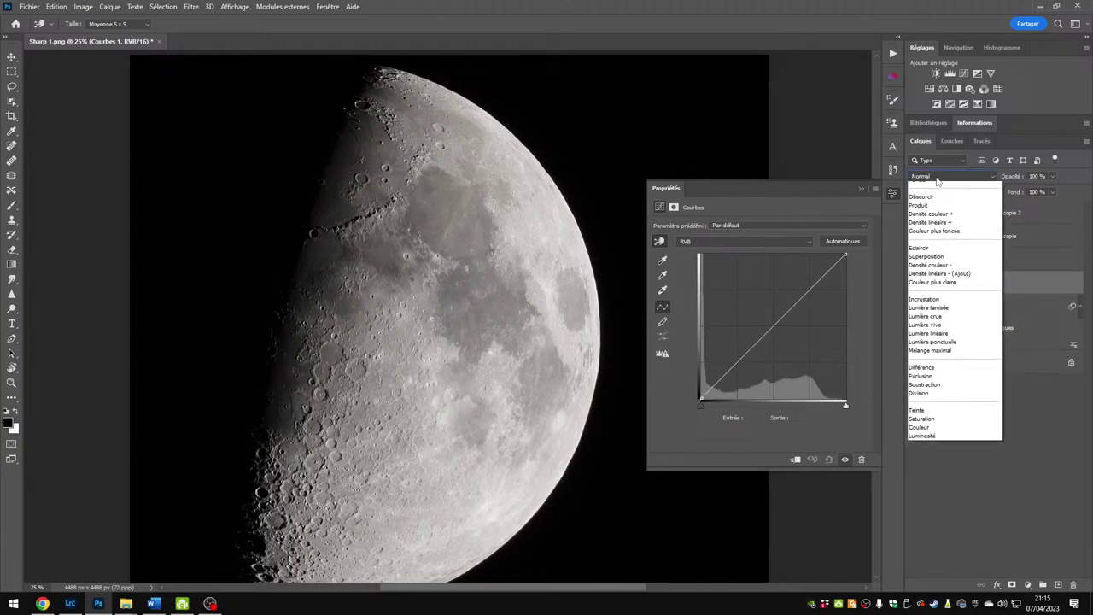
click(926, 437)
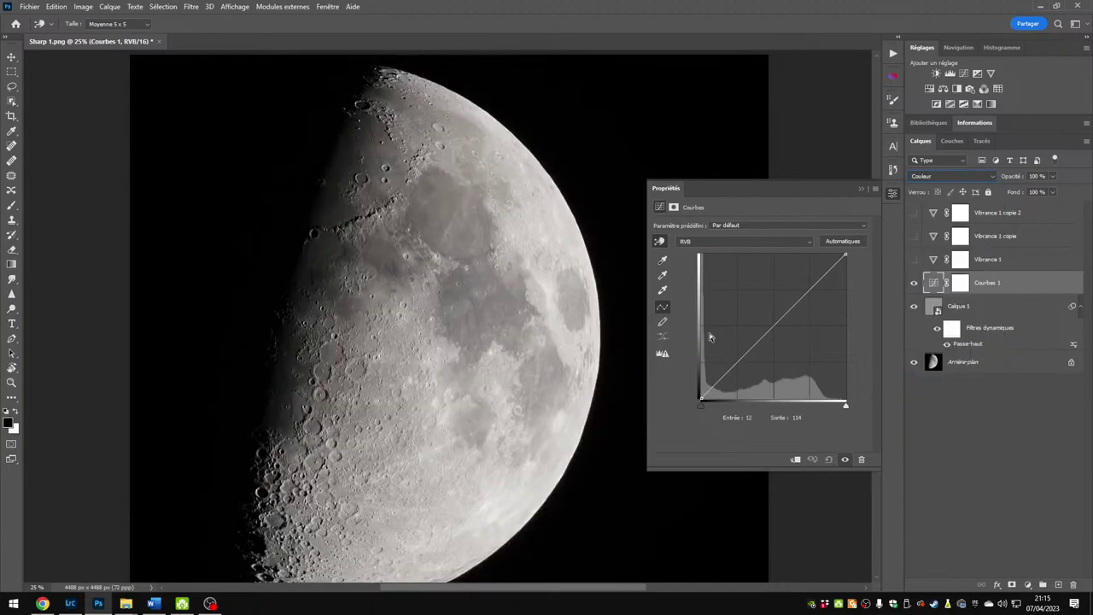
Step: Open the Courbes 1 layer's automatic colour correction options and choose the Rechercher les couleurs claires et foncées algorithm
alt+click(844, 244)
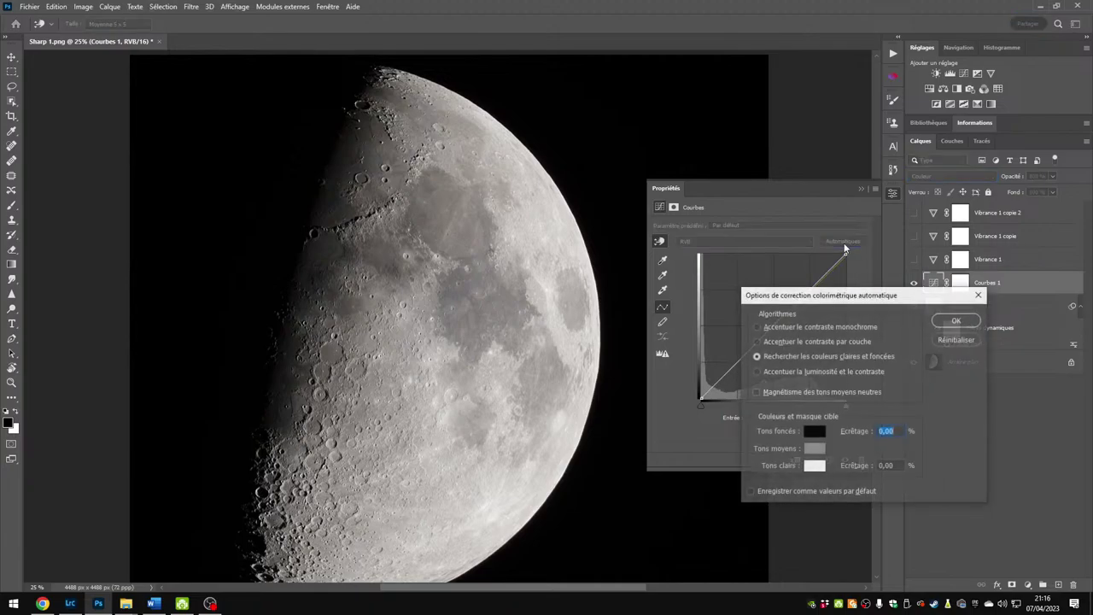
click(956, 340)
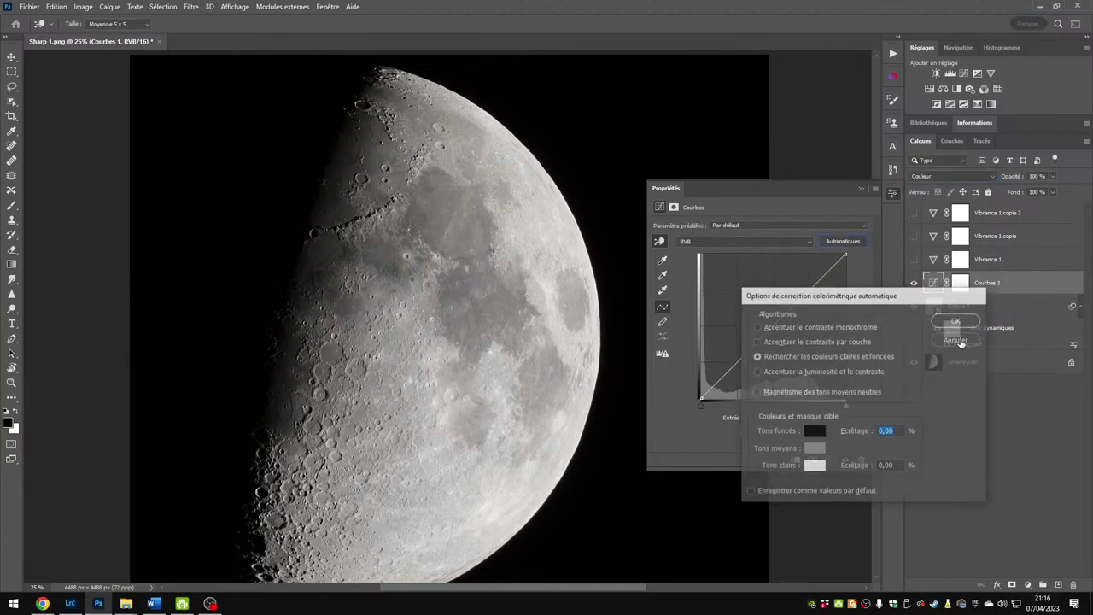
click(874, 189)
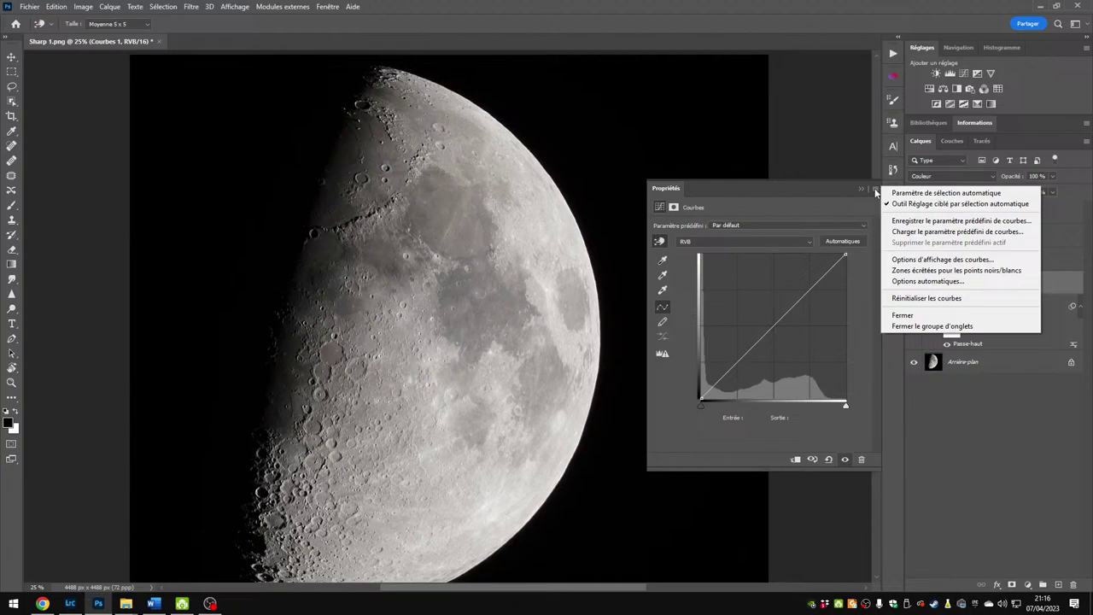
click(951, 282)
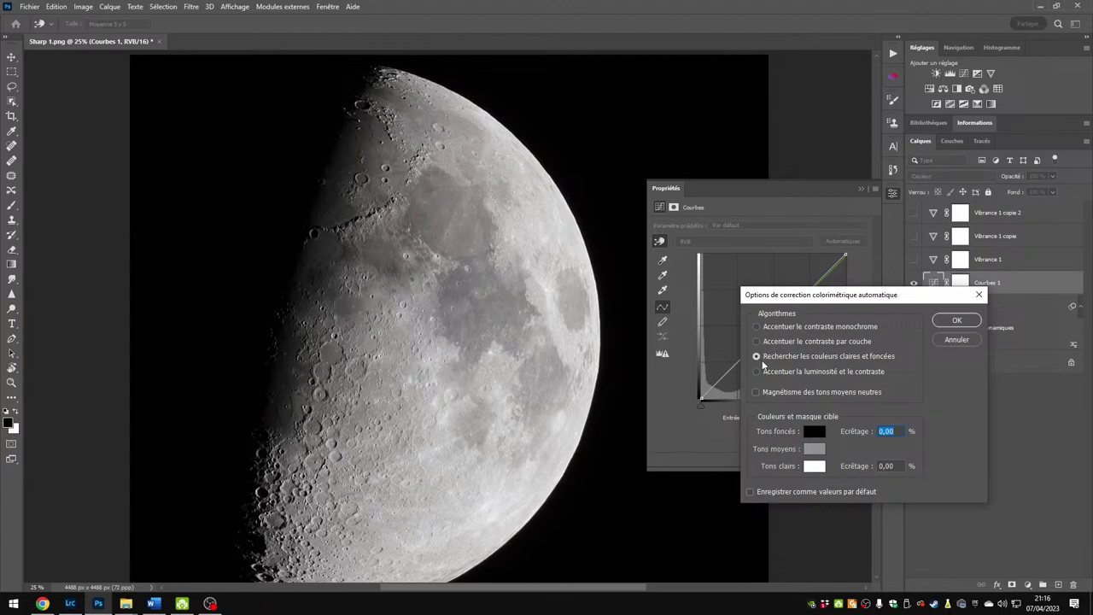
click(761, 360)
Step: Keep black (000000) and white (ffffff) as target shadow and highlight colours, save the options as defaults and apply them
click(812, 433)
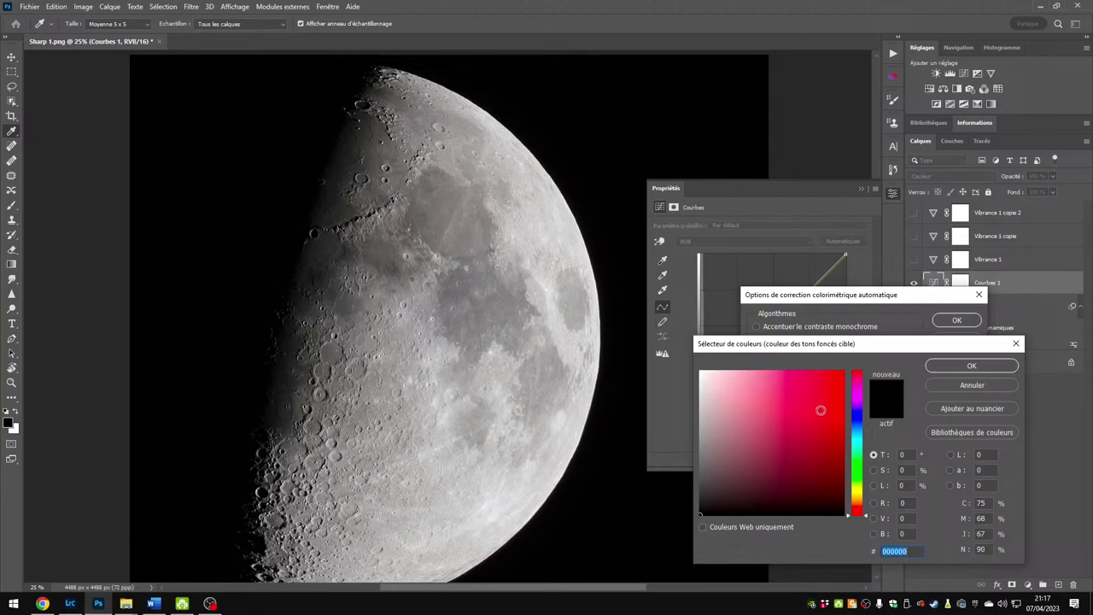
click(971, 365)
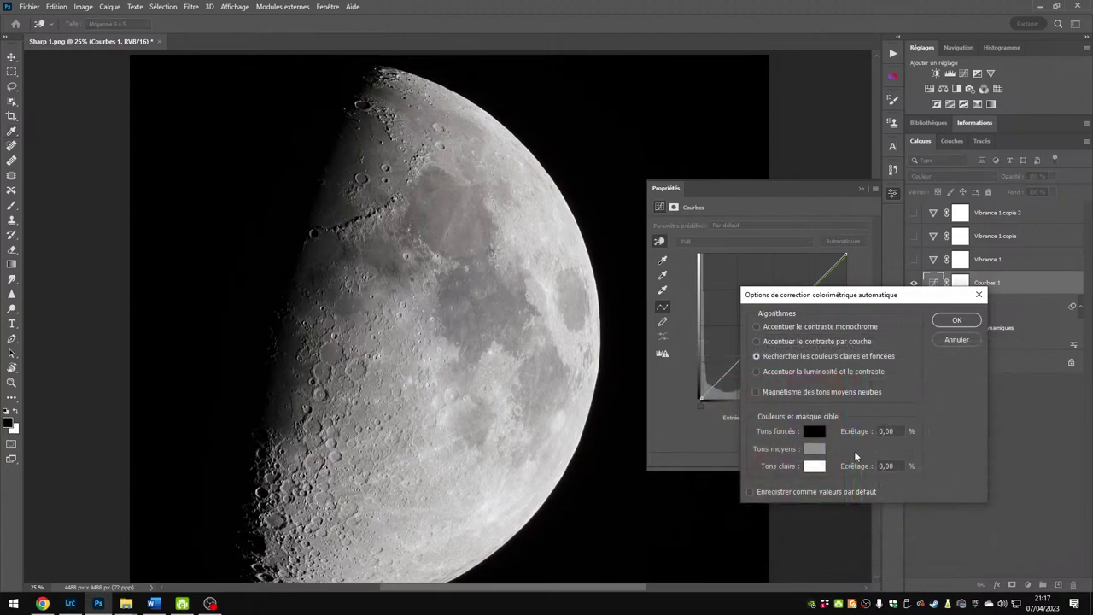
click(813, 466)
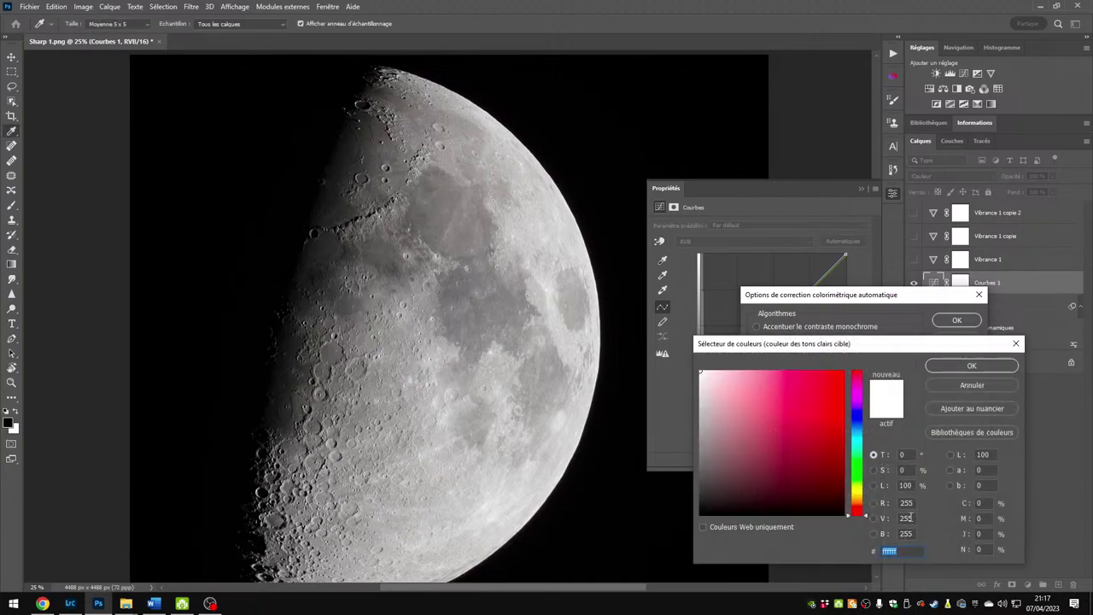
click(972, 366)
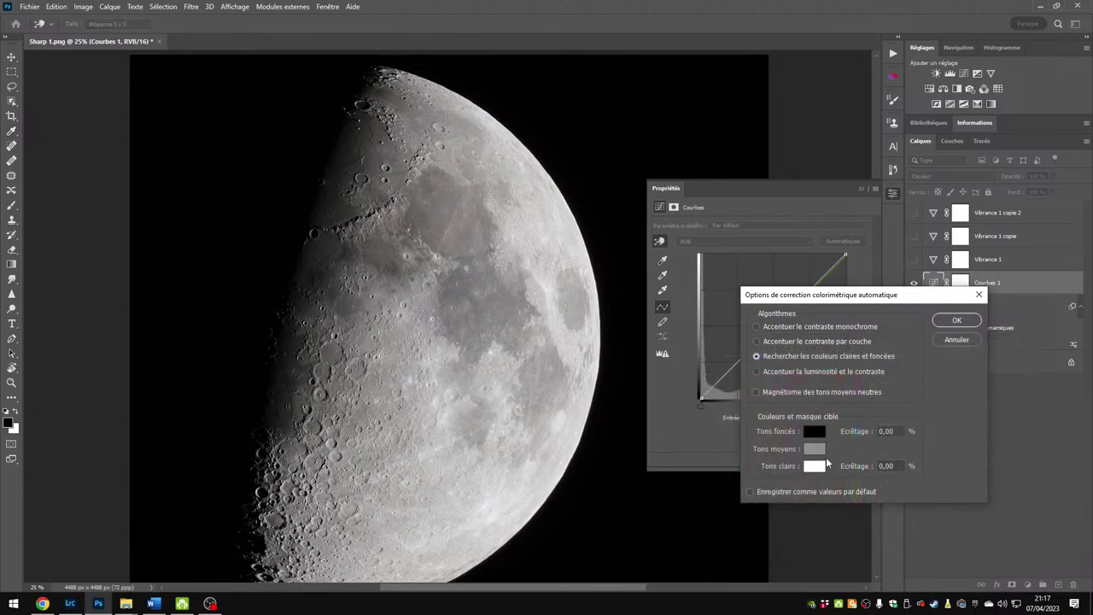
click(769, 494)
click(954, 323)
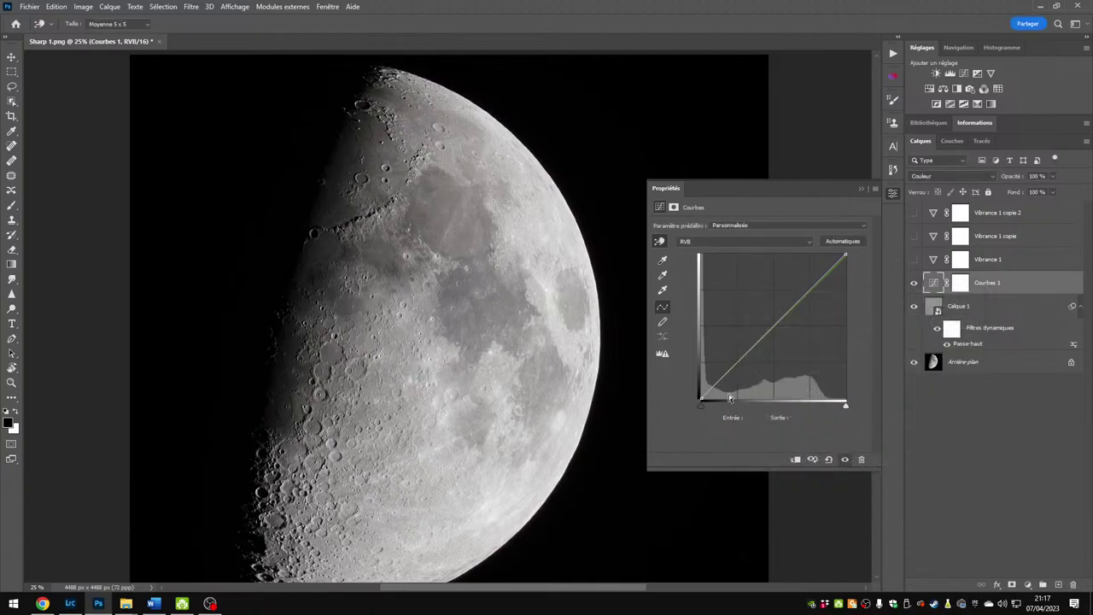
Step: Reset the Courbes 1 adjustment and reapply its automatic colour correction, leaving the curve's properties closed
click(827, 460)
click(827, 460)
click(846, 243)
click(799, 300)
click(895, 196)
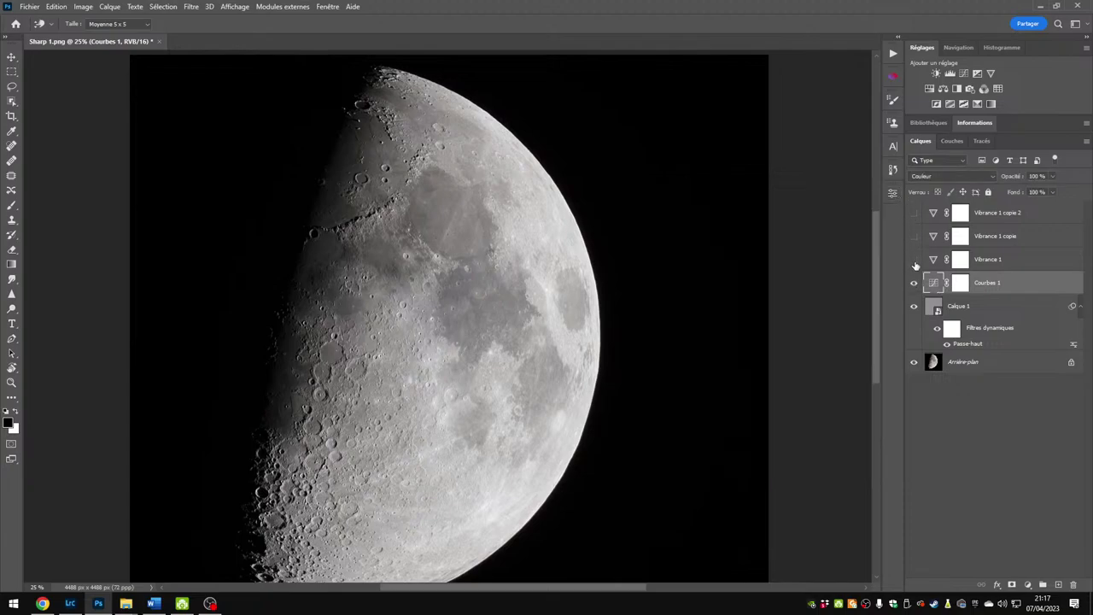
Step: Show the three Vibrance layers and compare the Moon's colours with Courbes 1 hidden and shown
drag(915, 263, 918, 215)
click(914, 286)
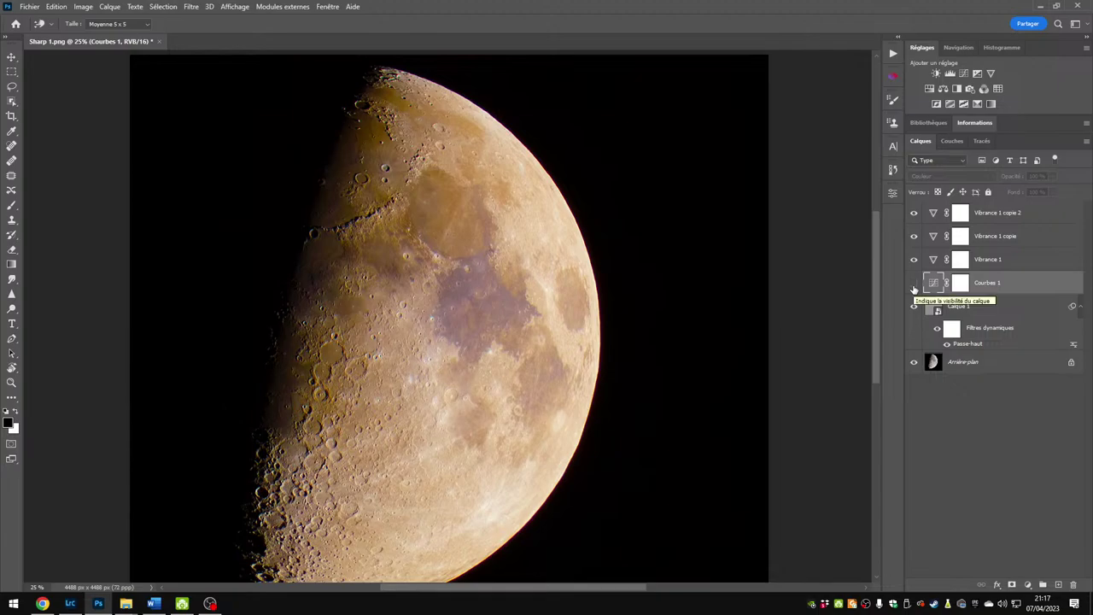
click(913, 287)
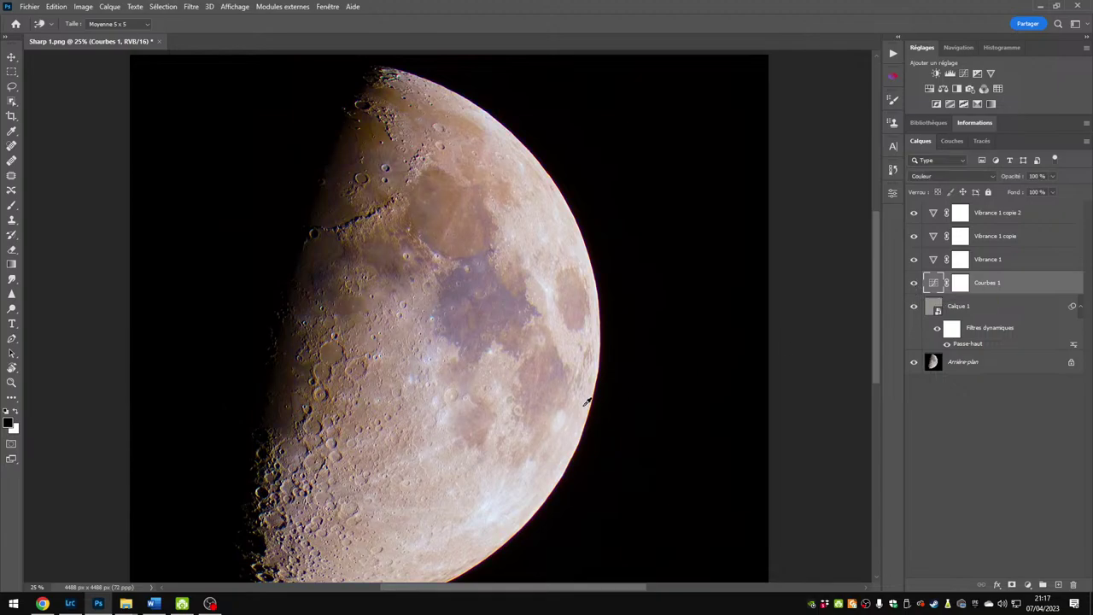
Step: Rotate the canvas view to examine the Moon's colours in another orientation, and turn it back upright
drag(512, 395, 588, 52)
key(r)
key(z)
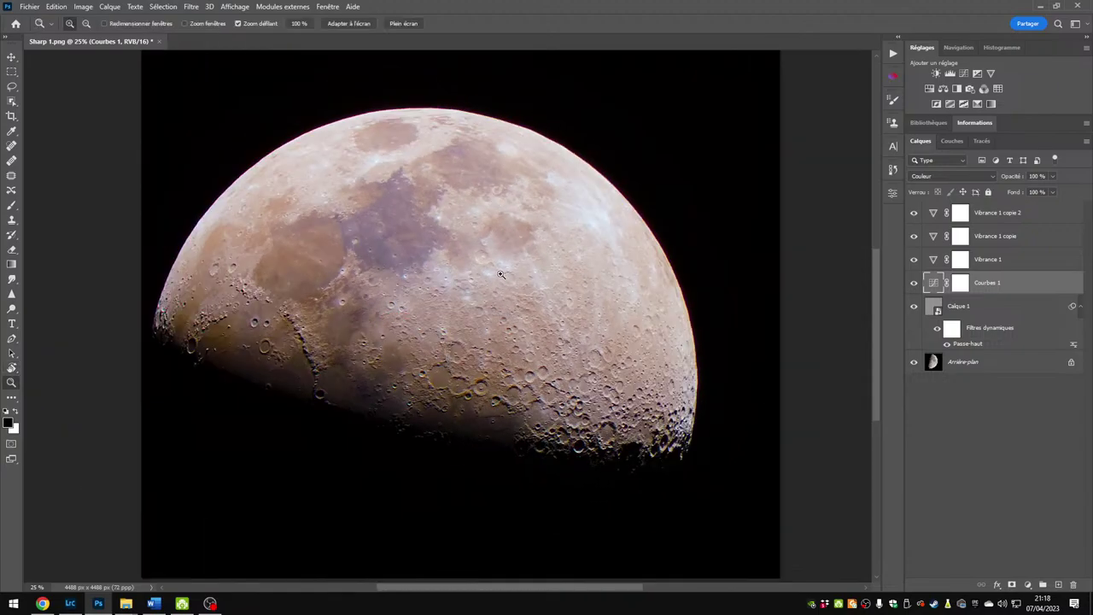
drag(521, 282, 554, 328)
drag(356, 300, 478, 325)
key(z)
drag(478, 401, 474, 399)
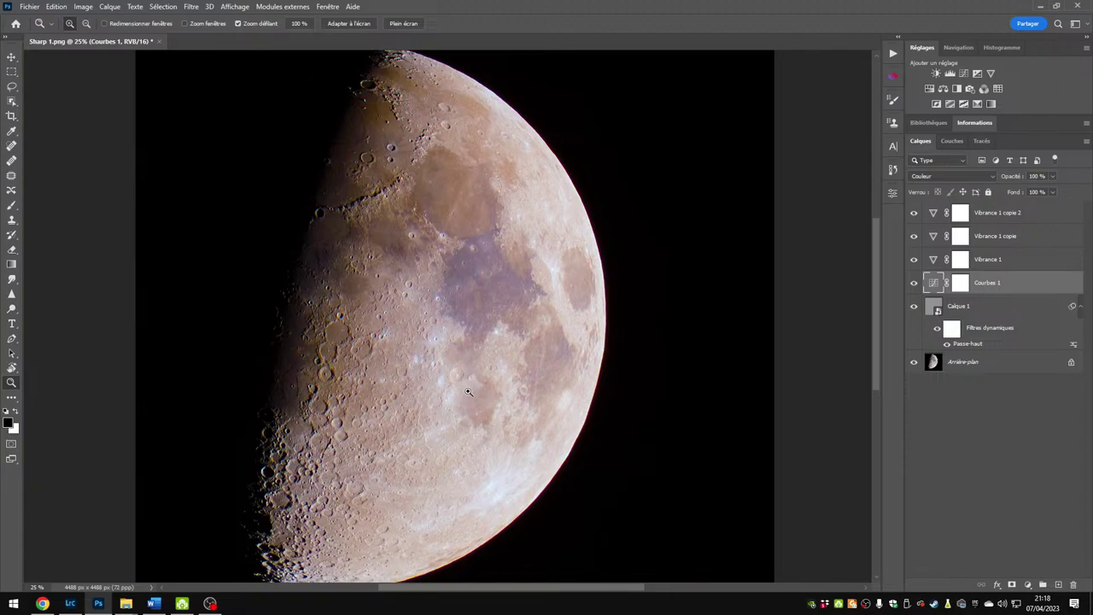
Step: Compare the colours with Courbes 1 hidden and shown, both without and with the three Vibrance layers, leaving all visible
click(913, 284)
click(912, 284)
drag(914, 212, 913, 259)
click(912, 284)
click(914, 284)
drag(915, 213, 912, 257)
click(913, 284)
click(913, 285)
Step: Examine the mountain range near the terminator at about 223% for colour fringing, and return to the whole Moon
drag(368, 194, 468, 206)
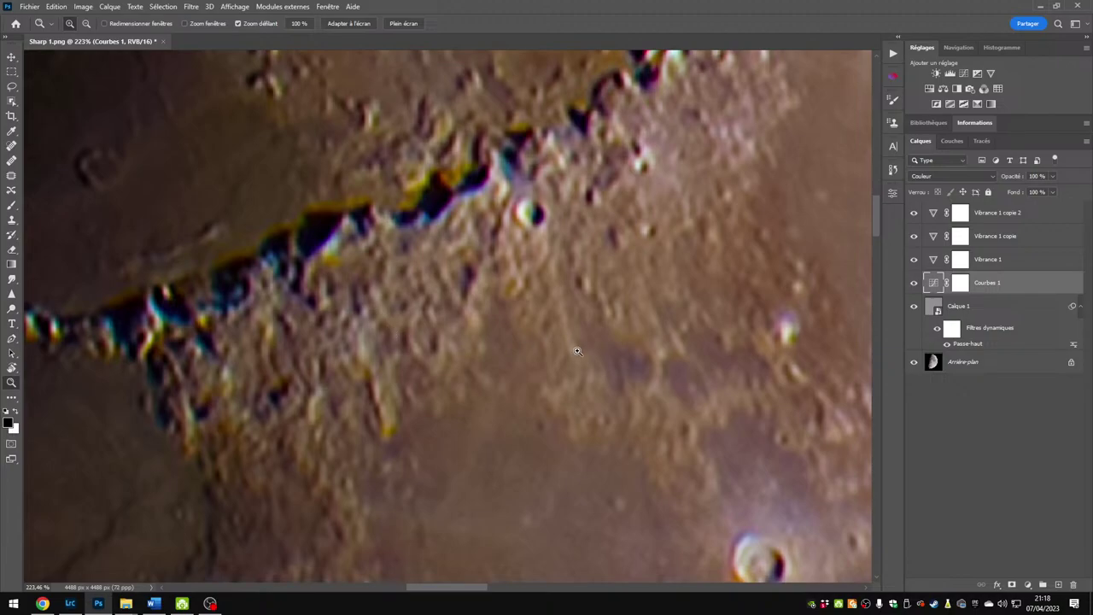
drag(607, 342, 552, 322)
click(511, 273)
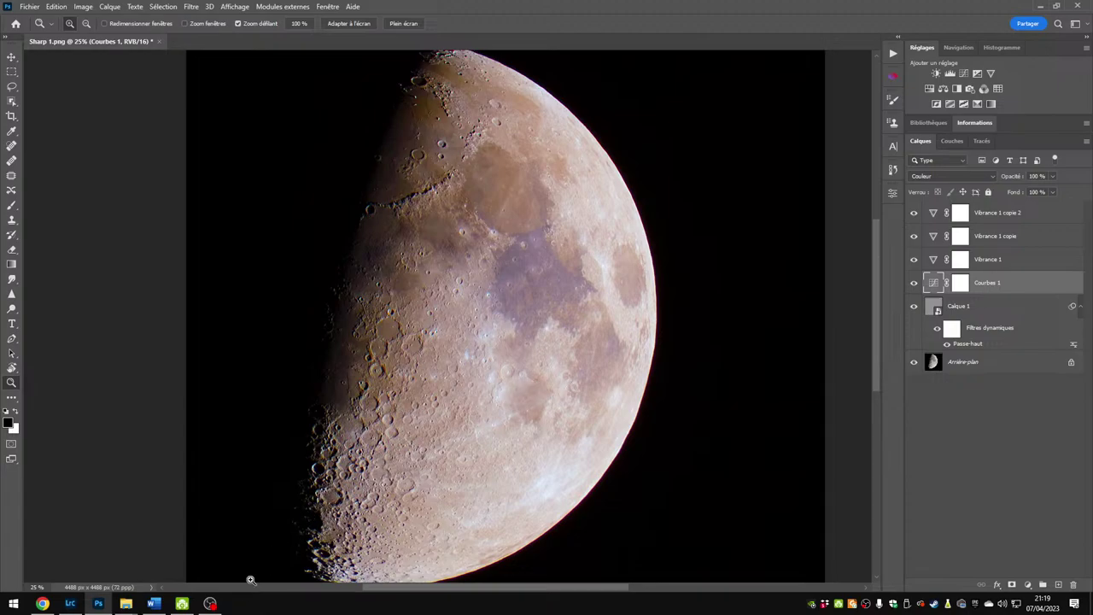
Step: Switch to OBS Studio and transition the live programme to the Webcam scene
click(214, 605)
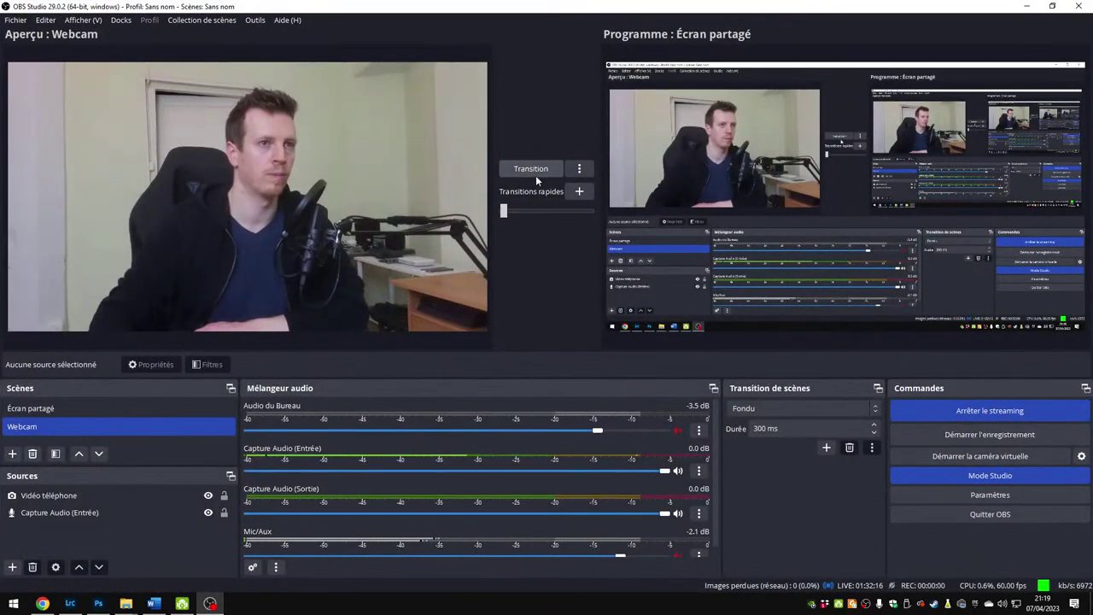
click(536, 169)
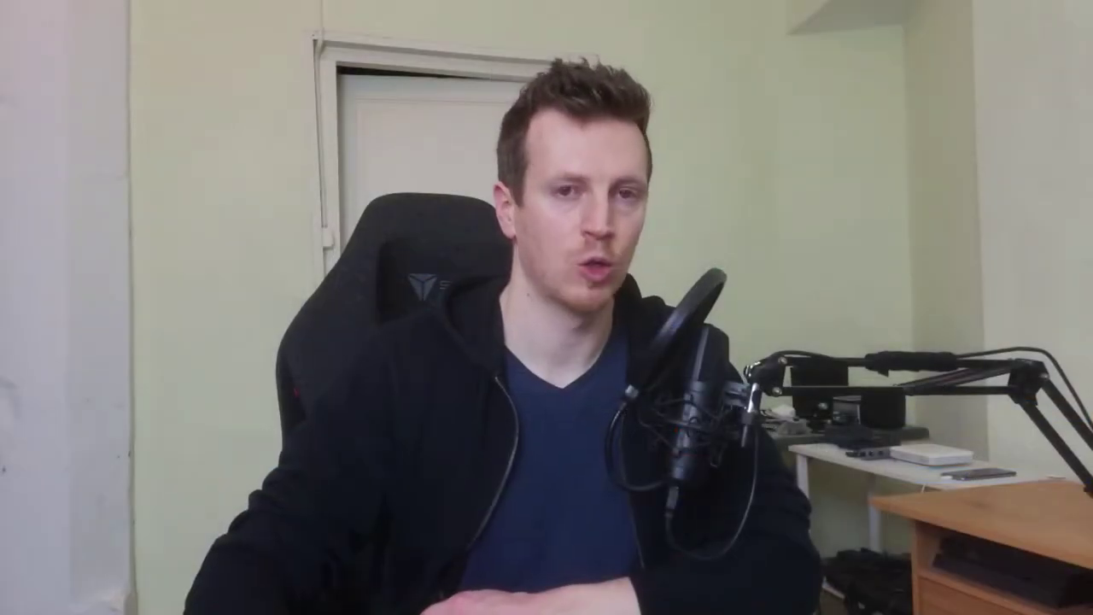